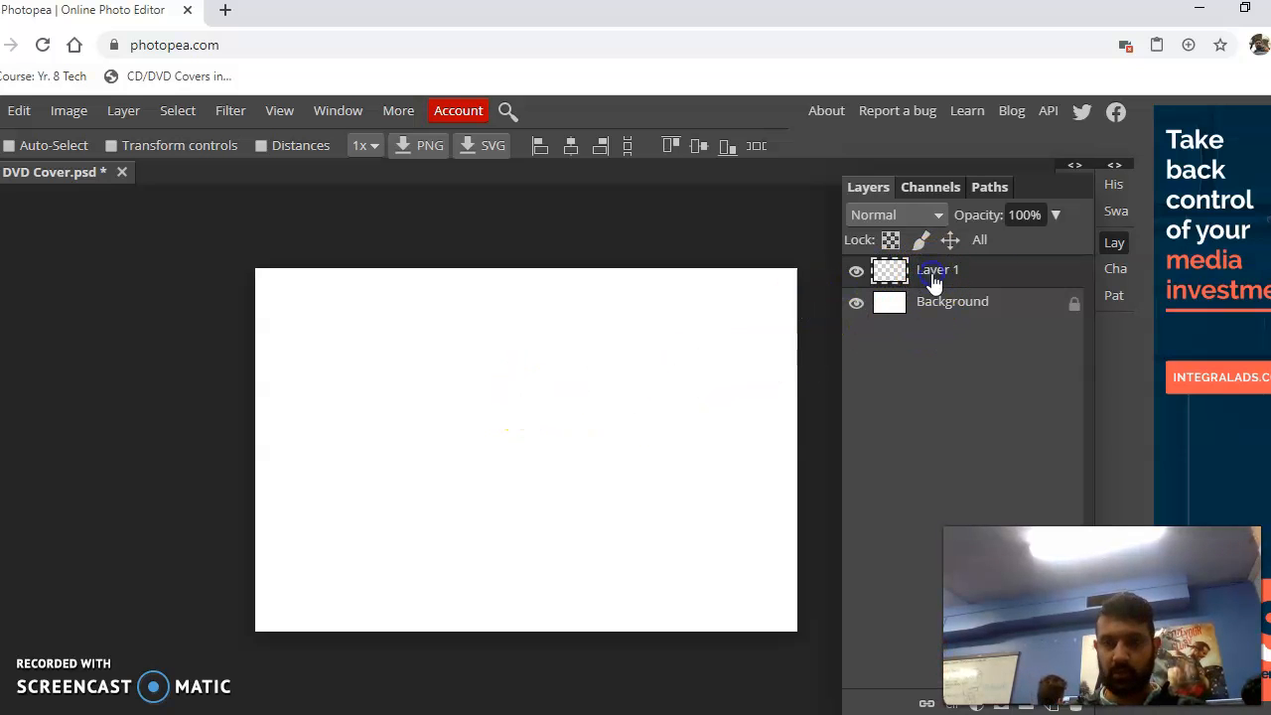
- Rename Layer 1 as Background
double_click(934, 276)
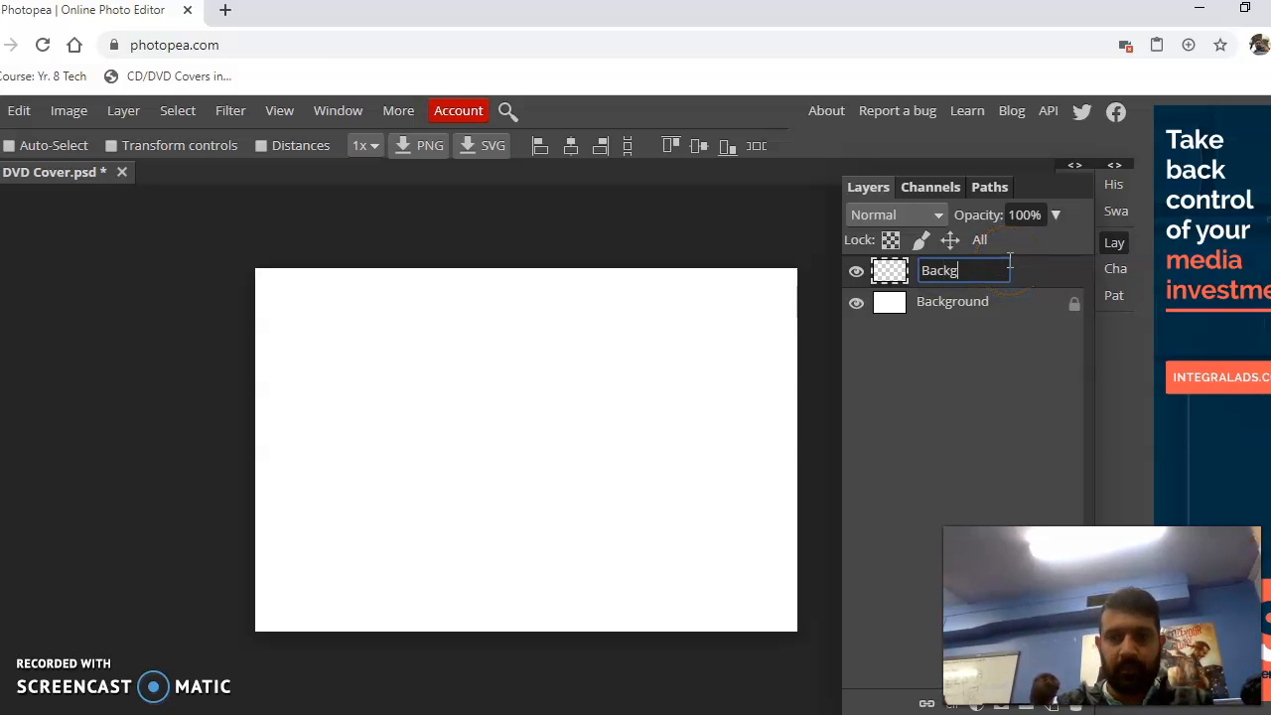
key(Return)
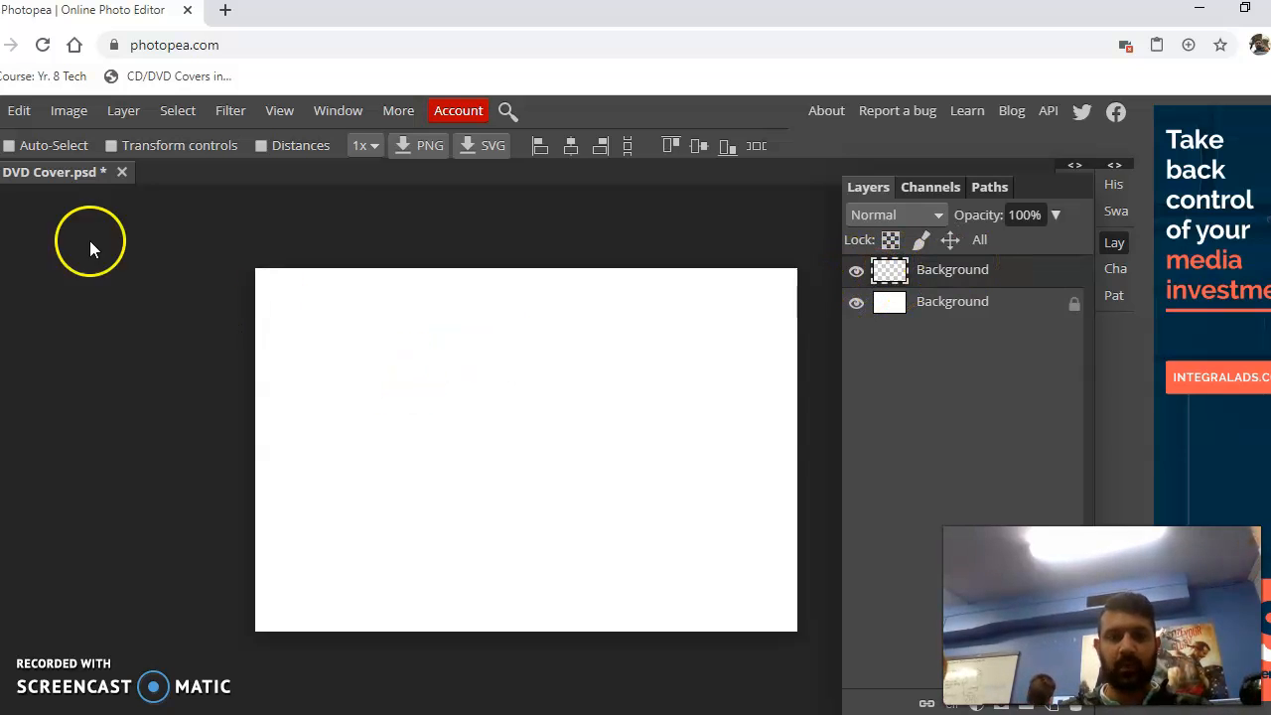
click(2, 111)
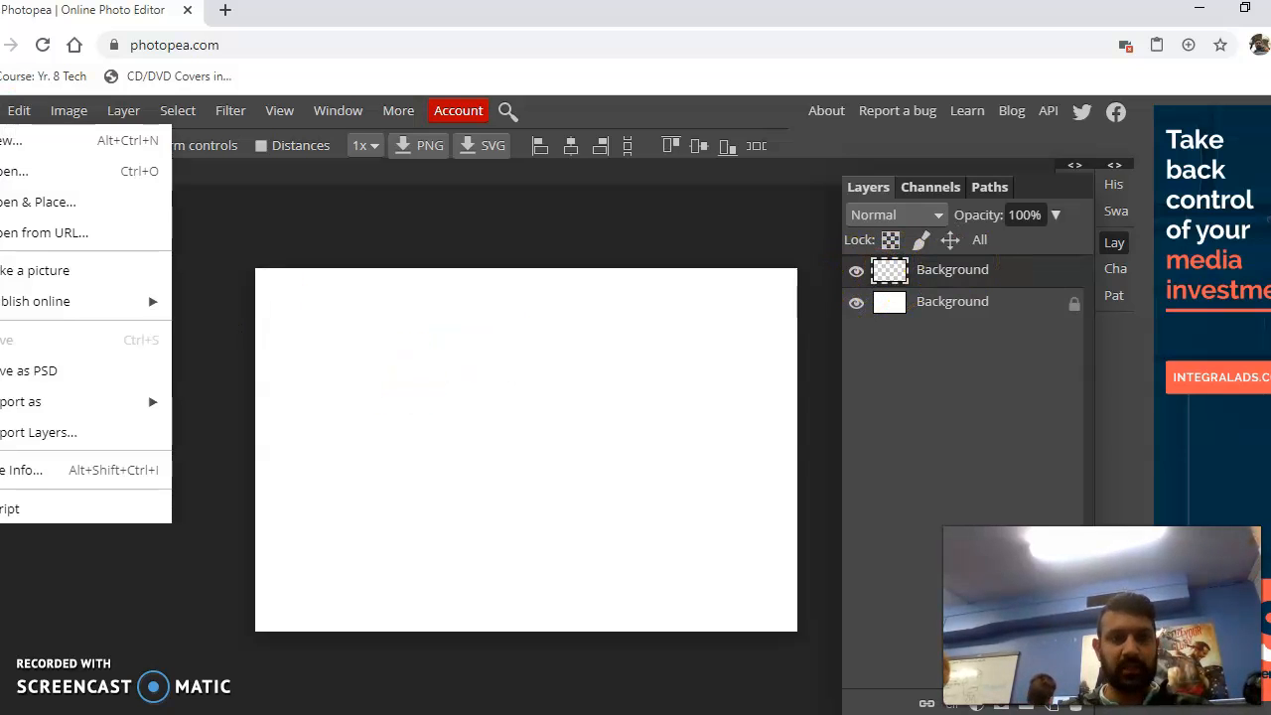
click(77, 212)
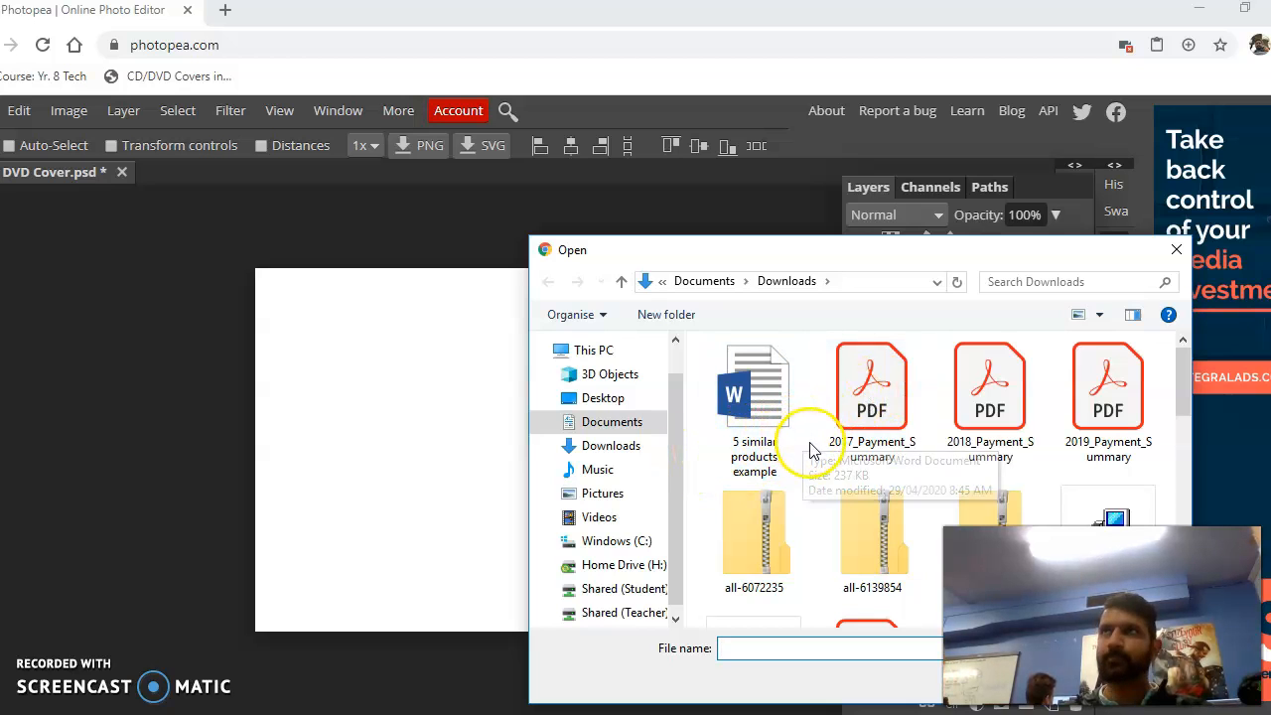
scroll(811, 452, down, 6)
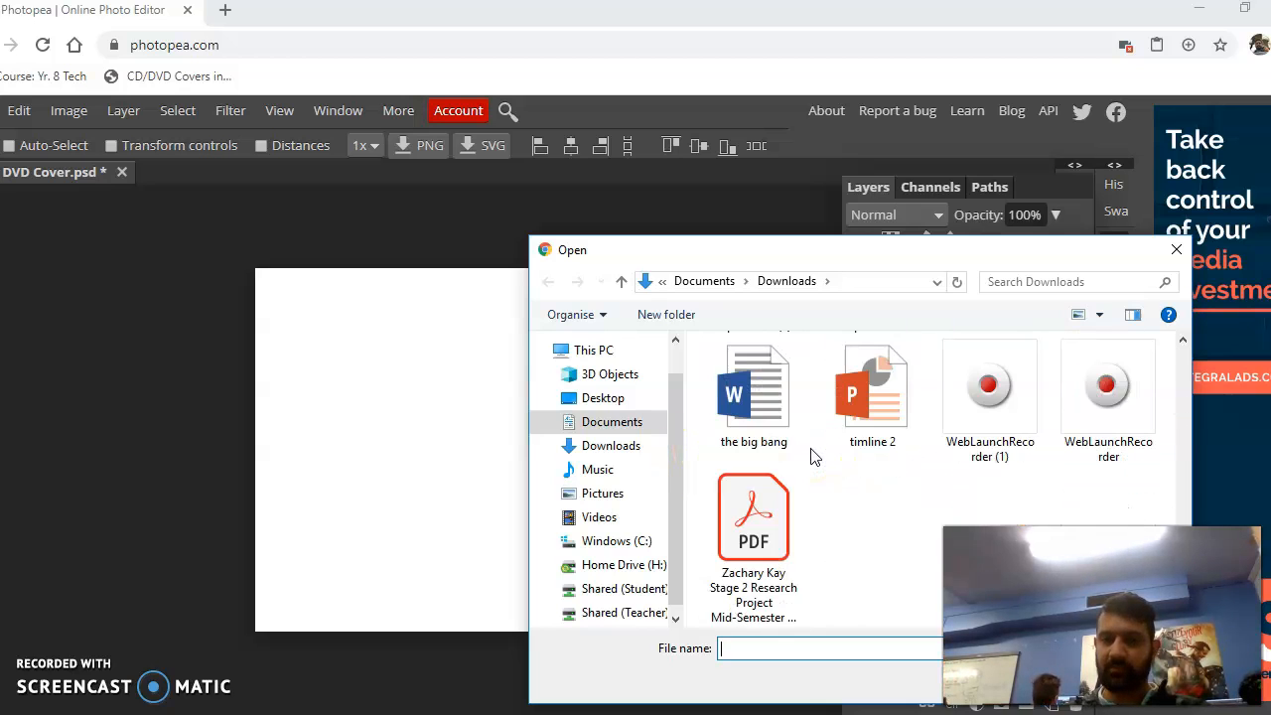
click(1176, 250)
- Switch to File Explorer and look through Downloads and the Maya Textures folder in Pictures for a usable picture
click(288, 714)
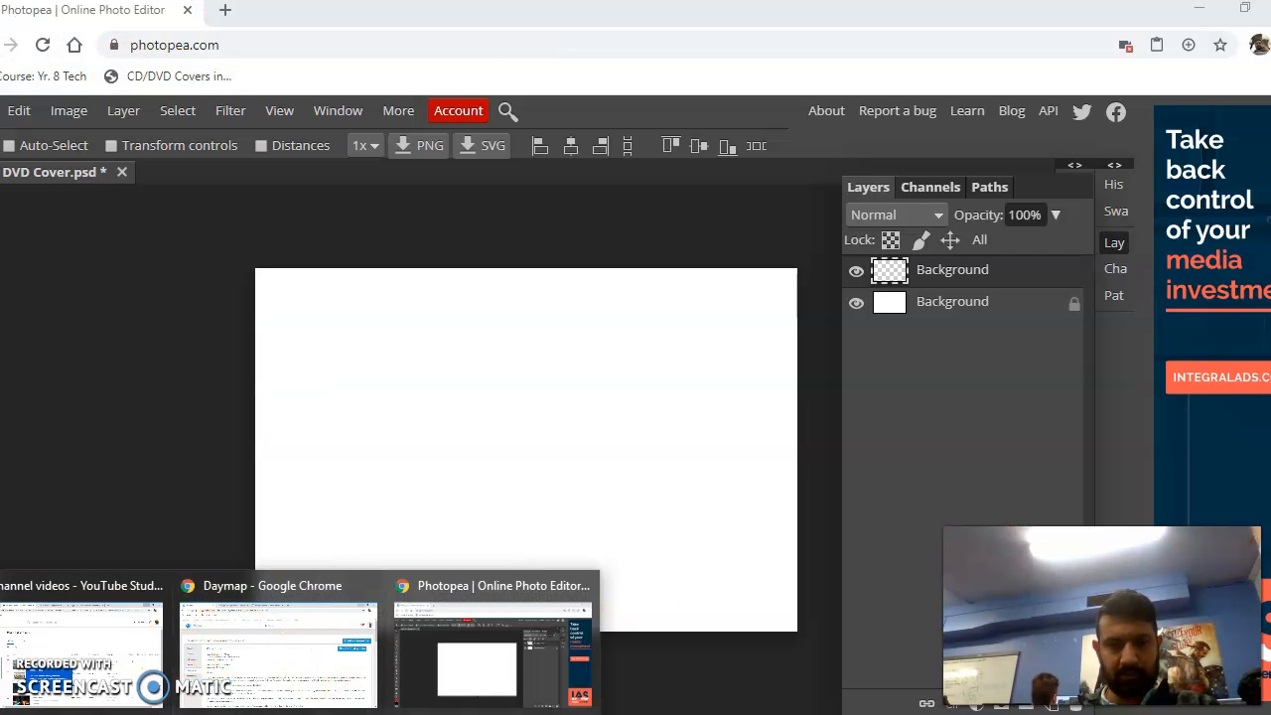
click(248, 714)
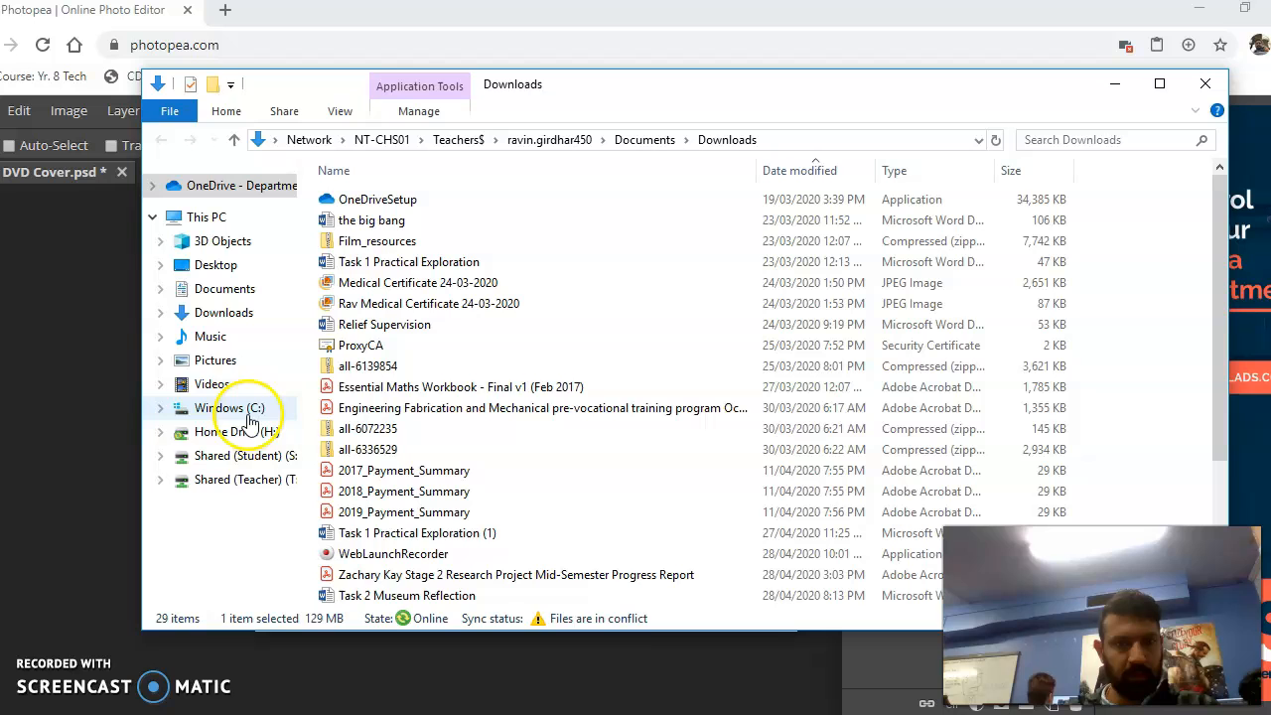
scroll(497, 442, down, 3)
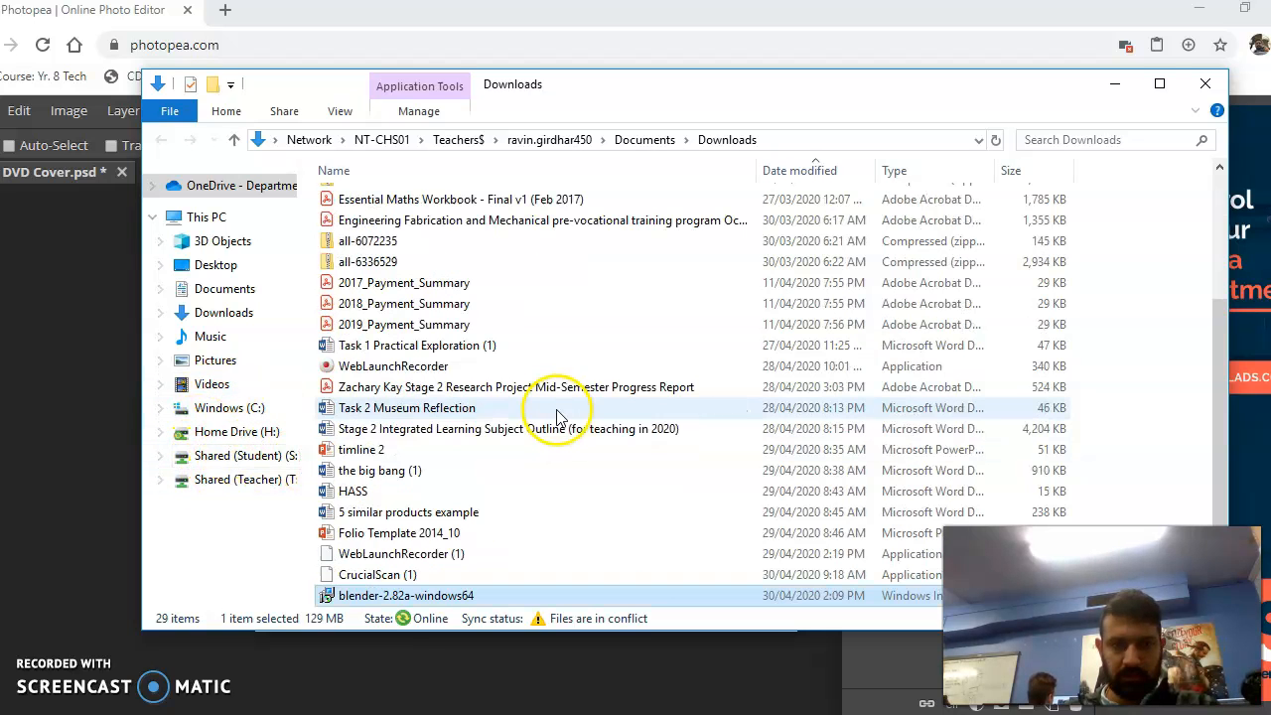
click(229, 363)
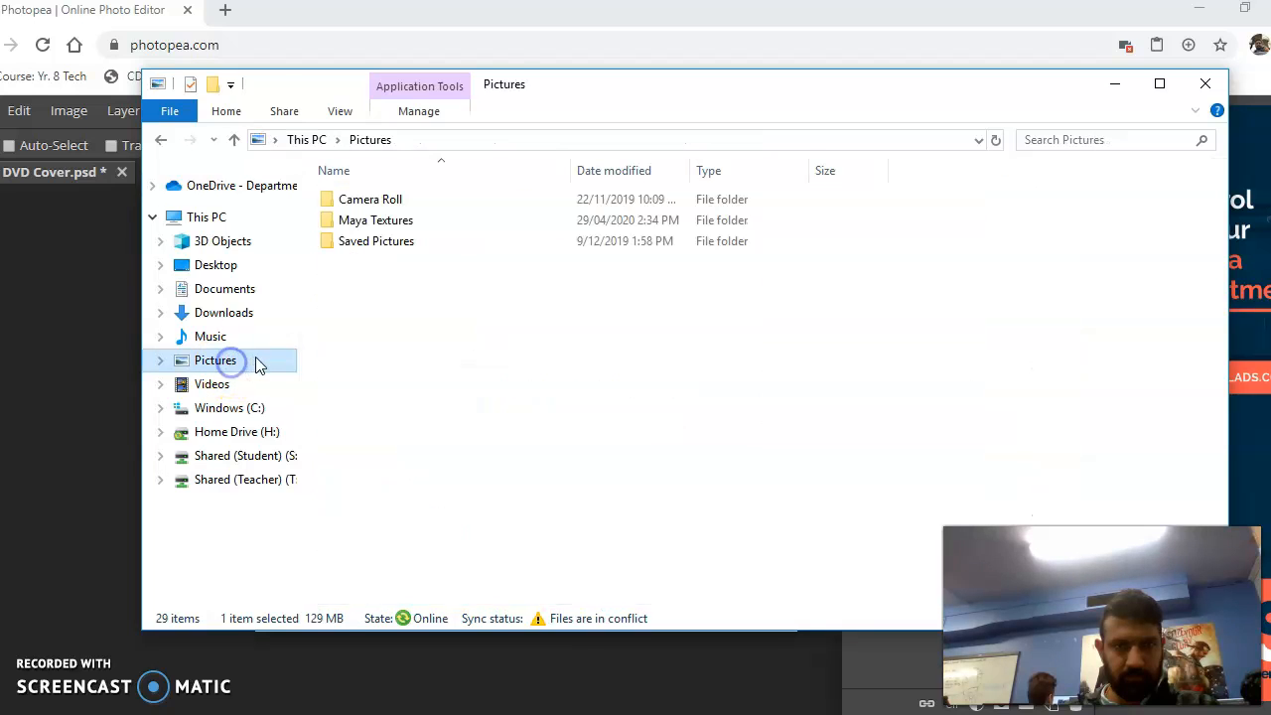
double_click(343, 219)
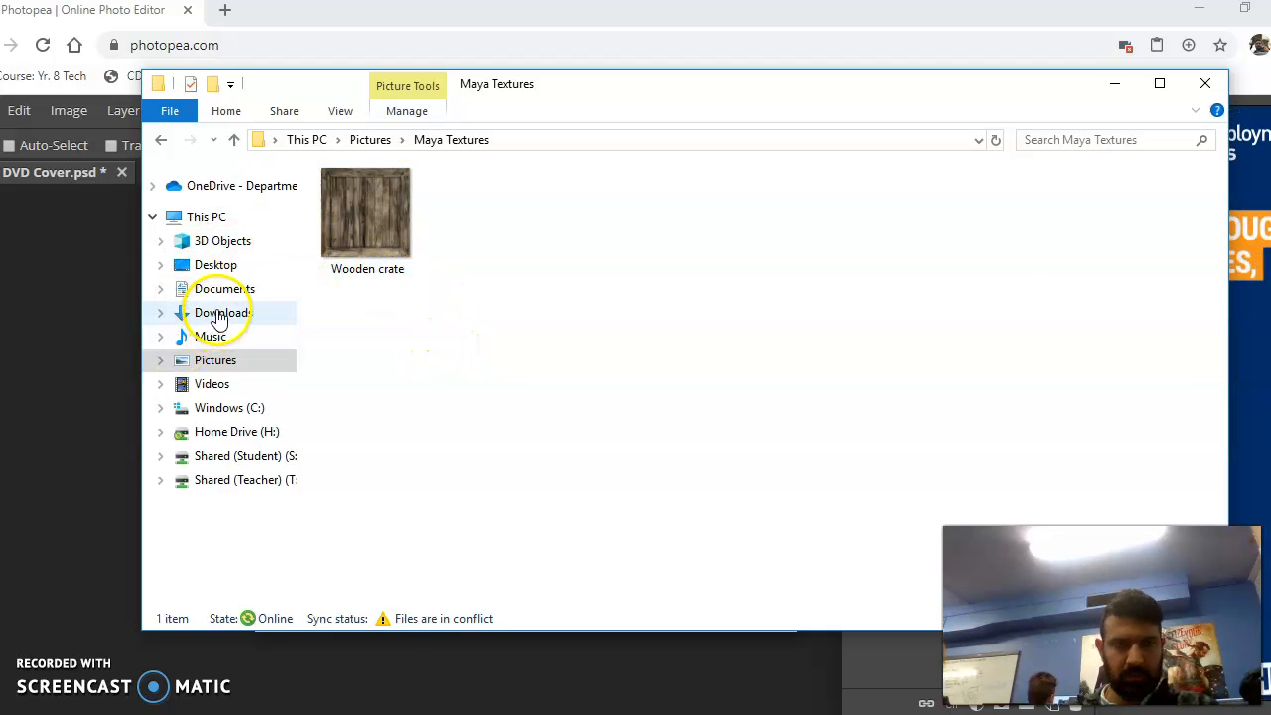
- Switch to the browser window with the Craigmore High School image results and open the Greenway Architects page holding the building photo
mouse_move(228, 695)
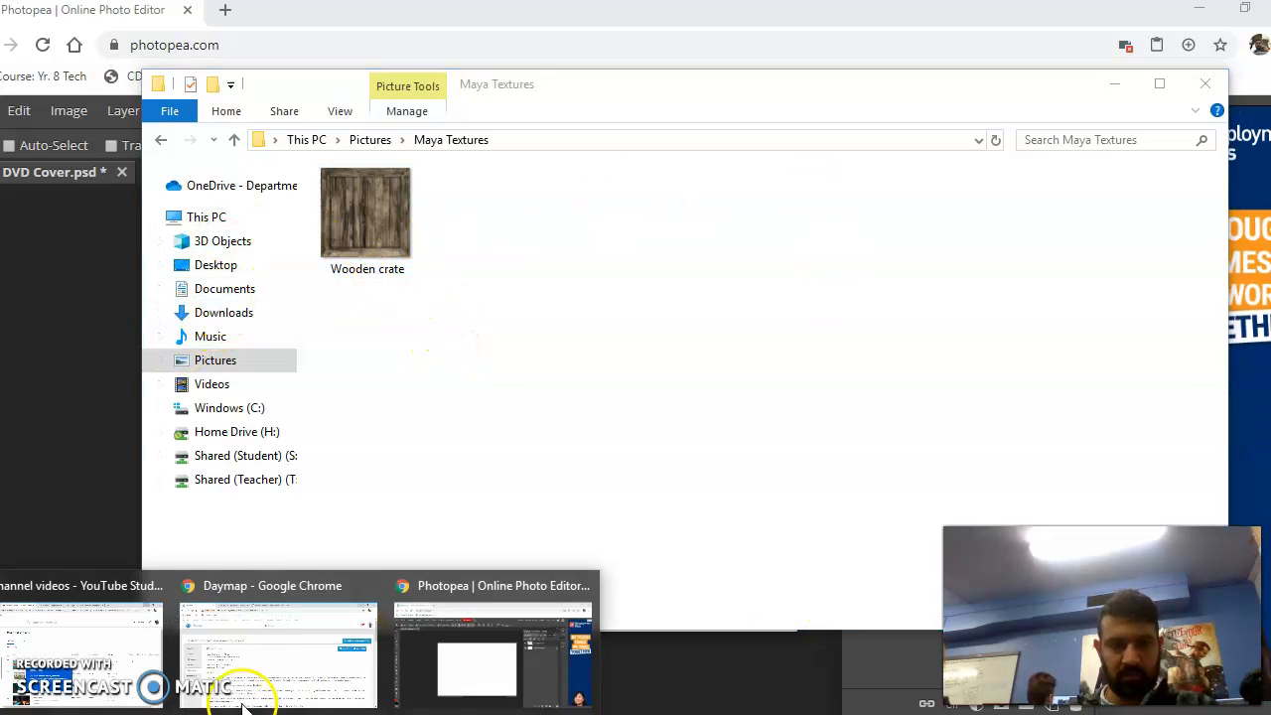
mouse_move(269, 666)
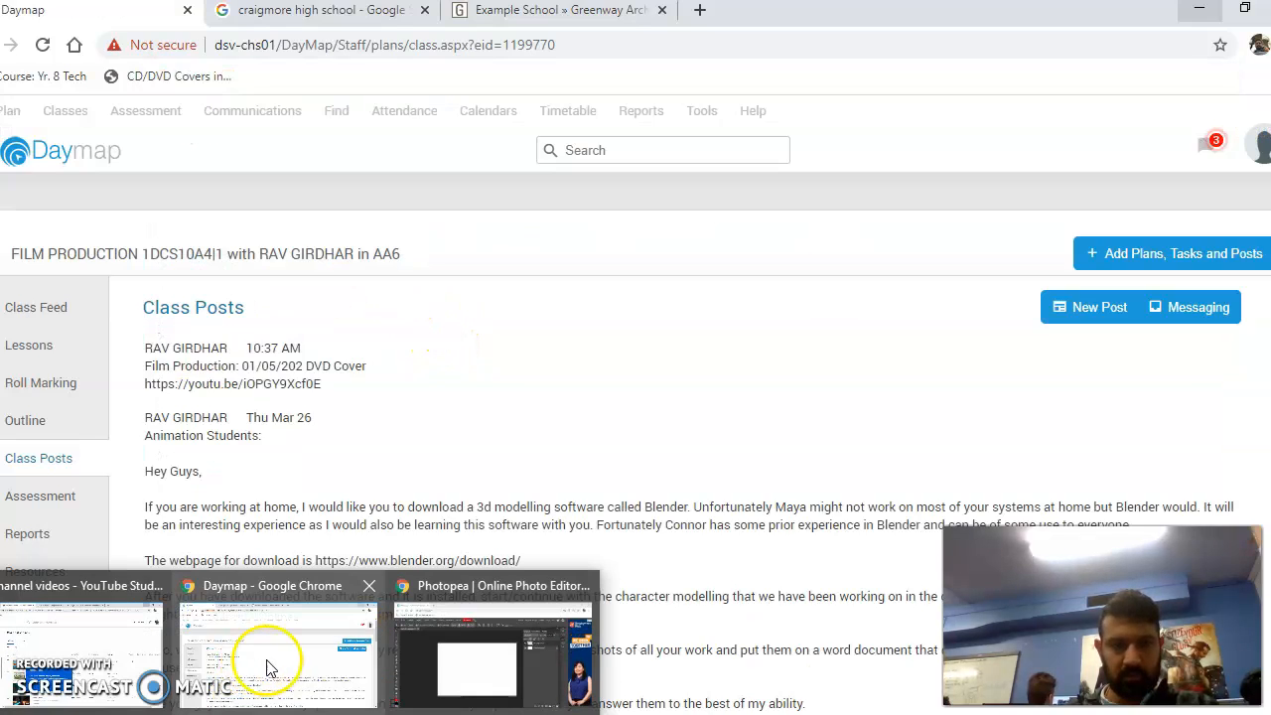
click(321, 672)
click(311, 12)
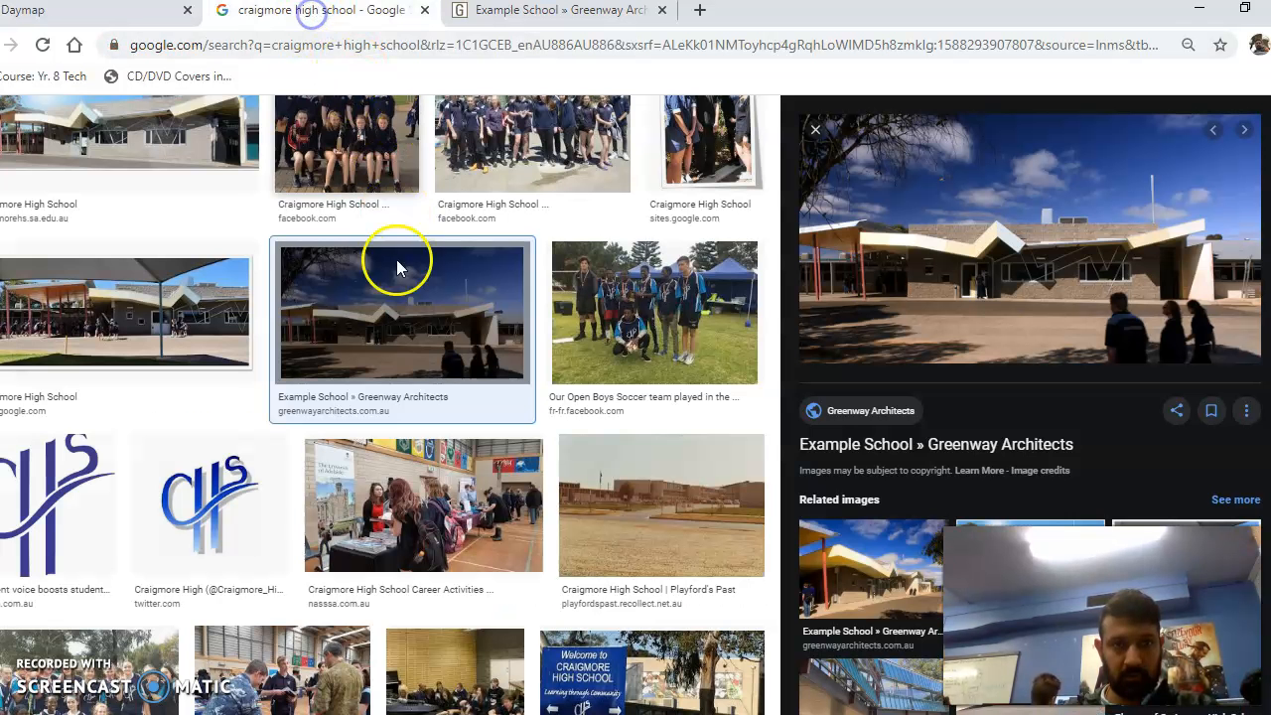
click(1066, 267)
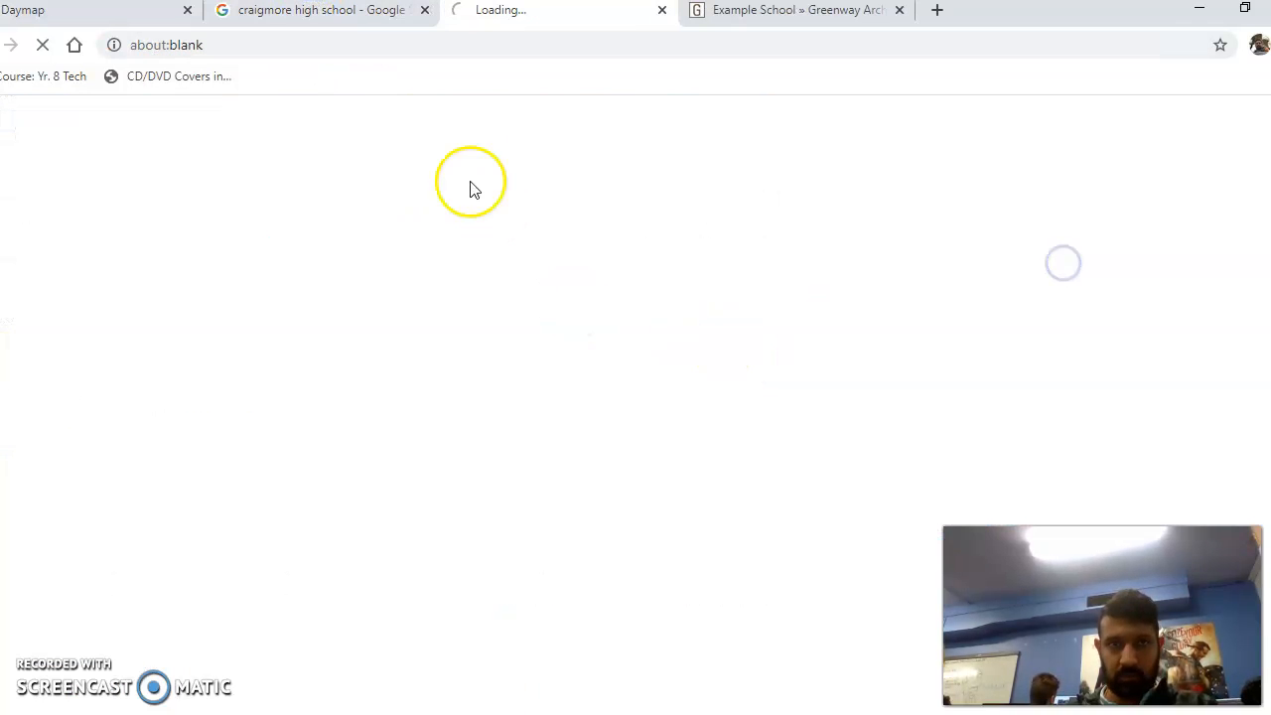
click(718, 12)
- Show the main Craigmore High School building photo enlarged on the Greenway Architects page
right_click(591, 553)
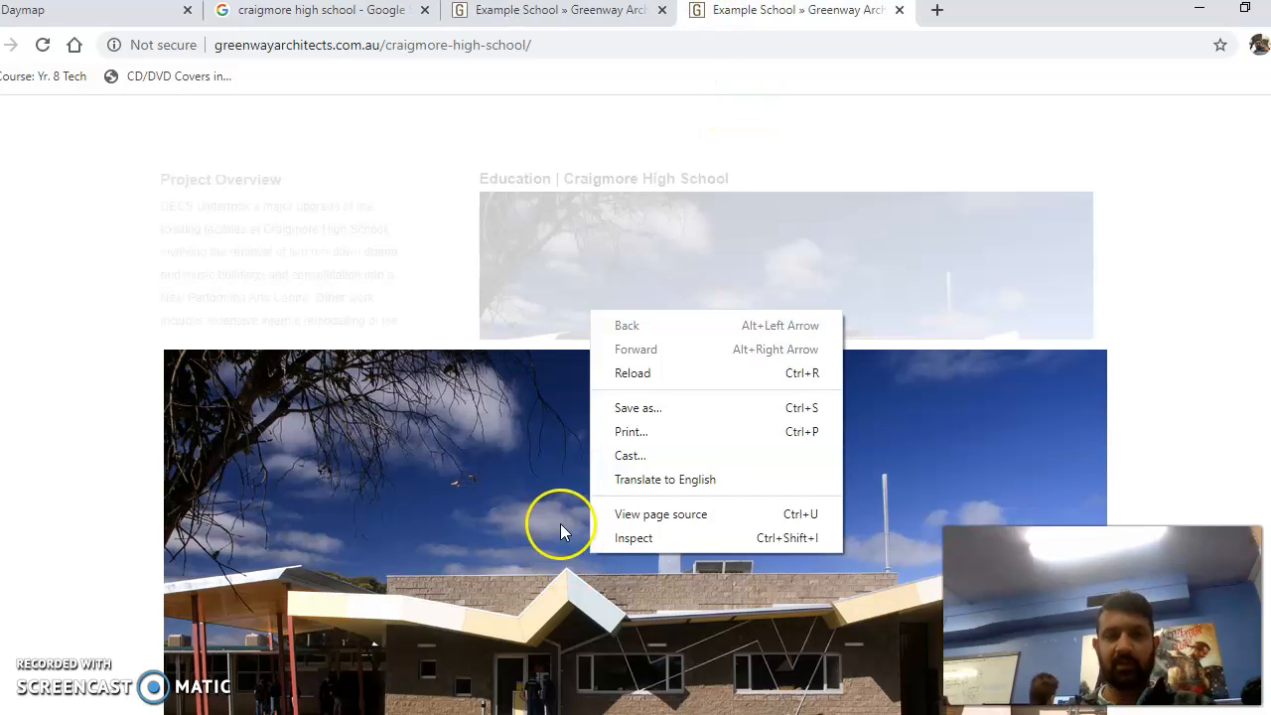
click(1141, 207)
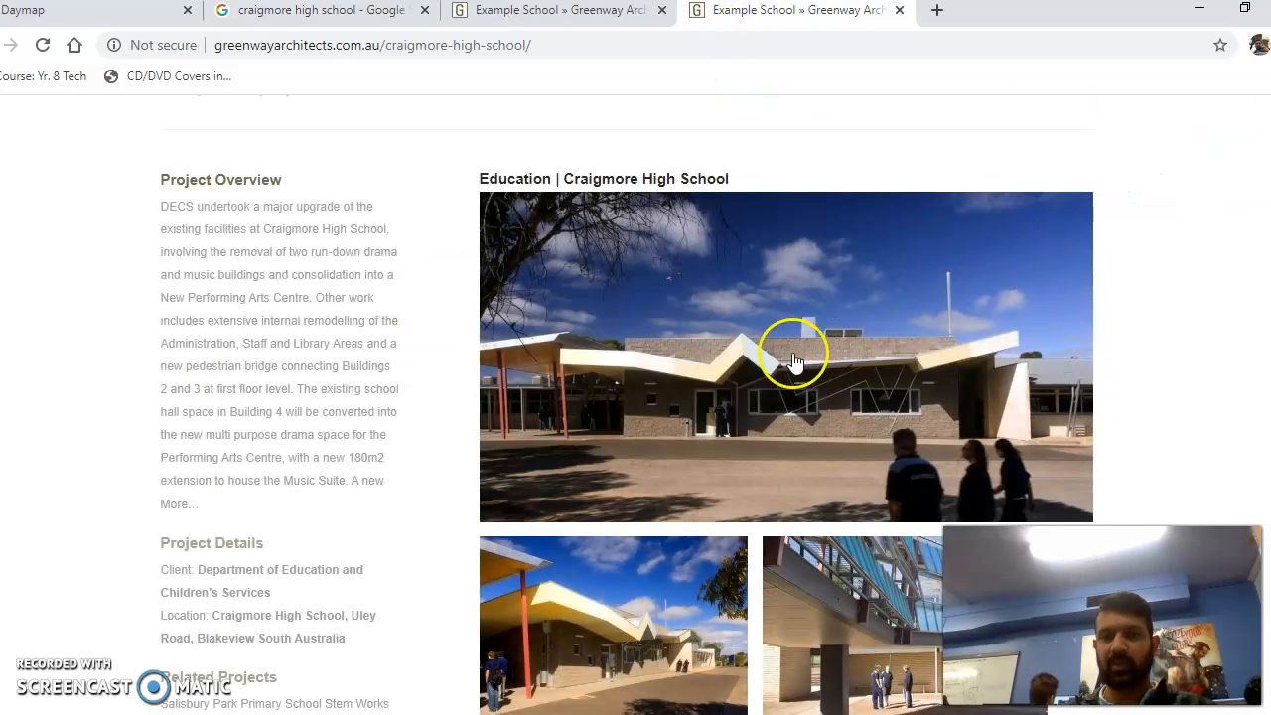
scroll(795, 360, down, 2)
click(815, 263)
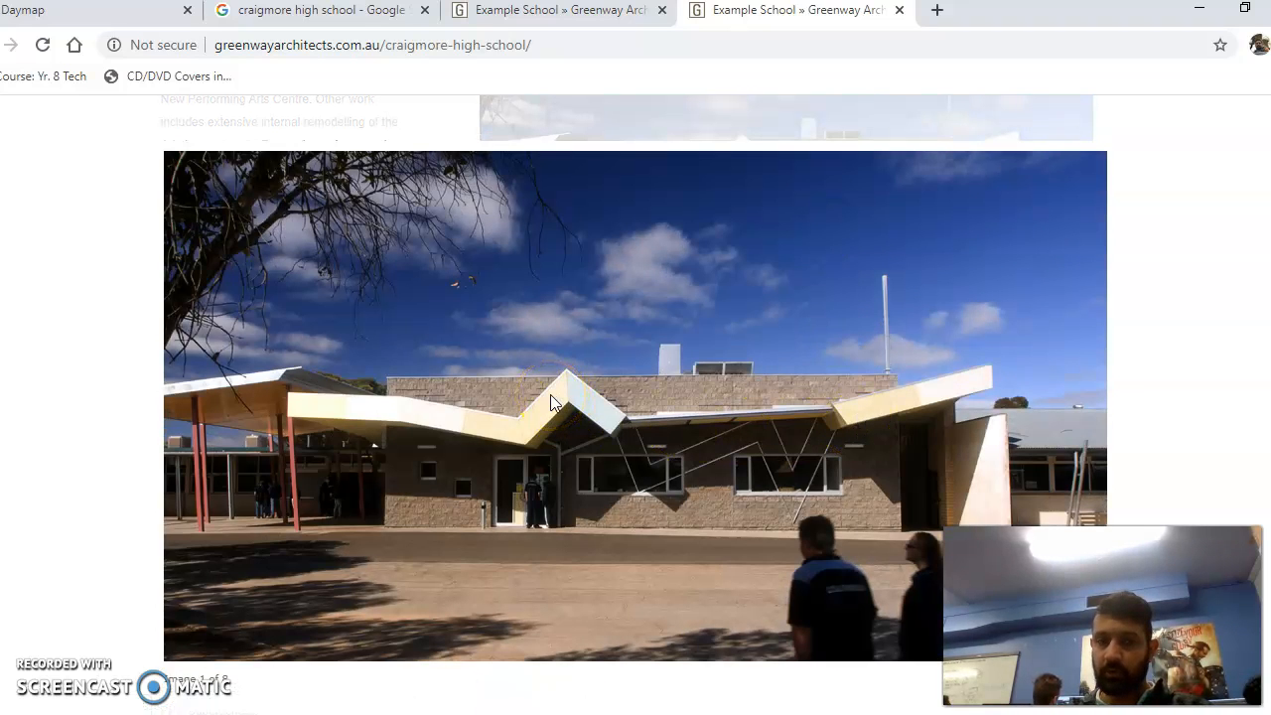
- Save the page as a complete web page named Example School » Greenway Architects in the Maya Textures folder of Pictures
right_click(551, 396)
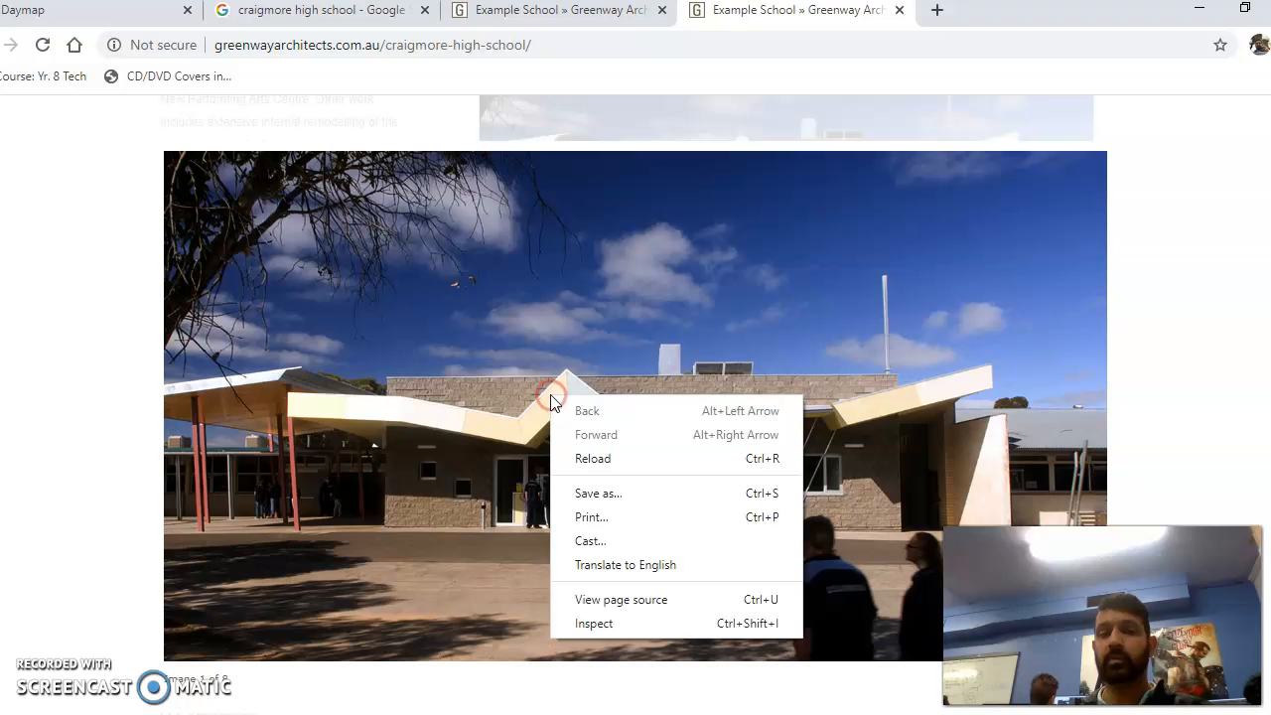
click(632, 496)
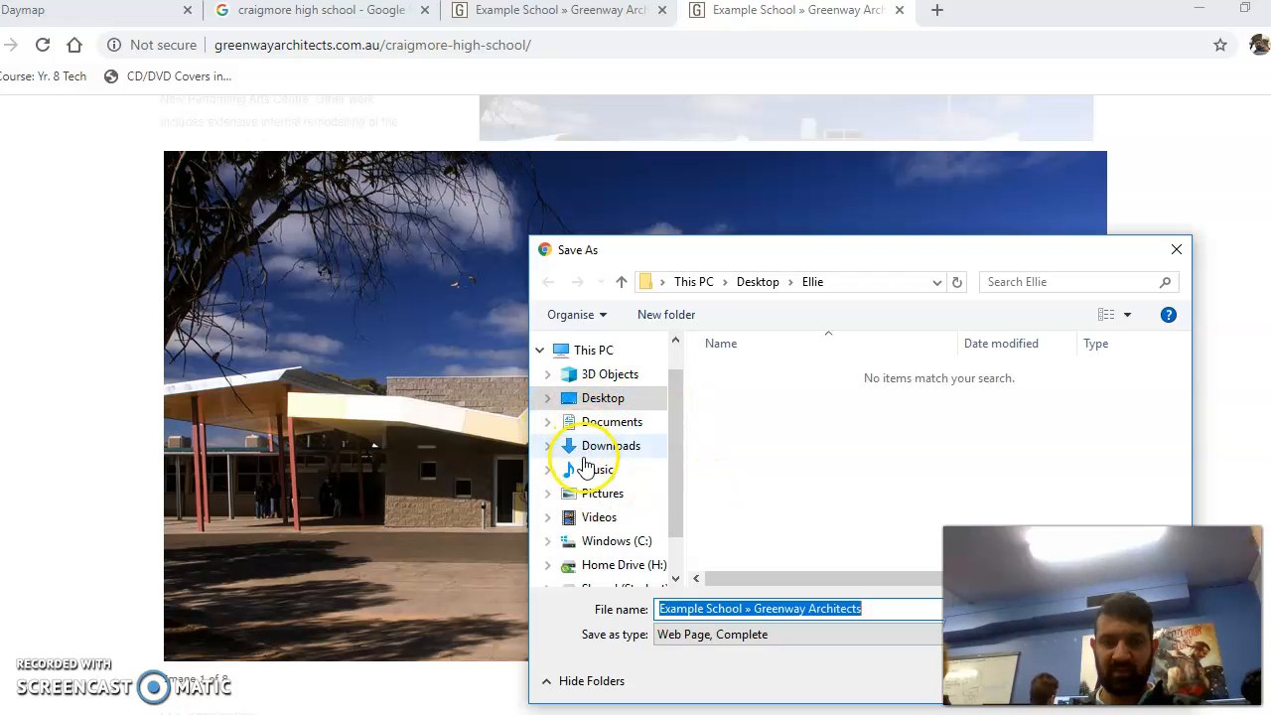
click(606, 494)
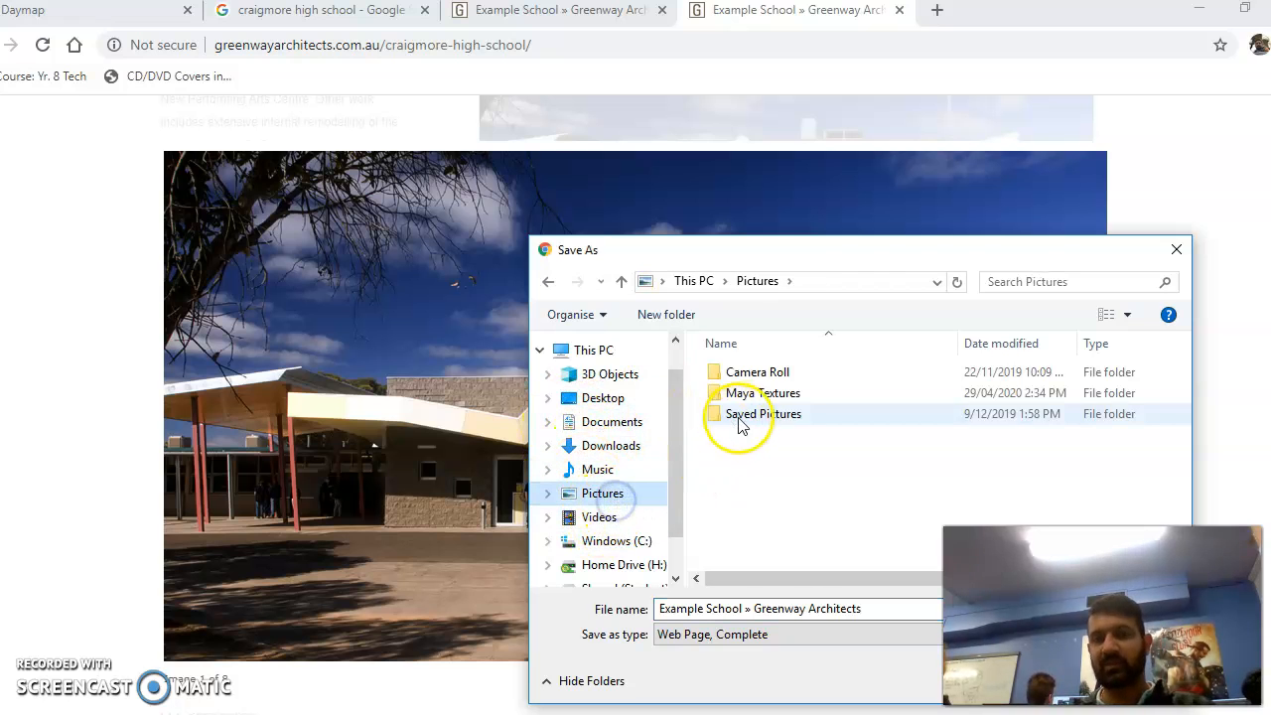
scroll(750, 483, right, 1)
scroll(740, 484, left, 1)
double_click(781, 396)
drag(905, 250, 535, 90)
click(679, 532)
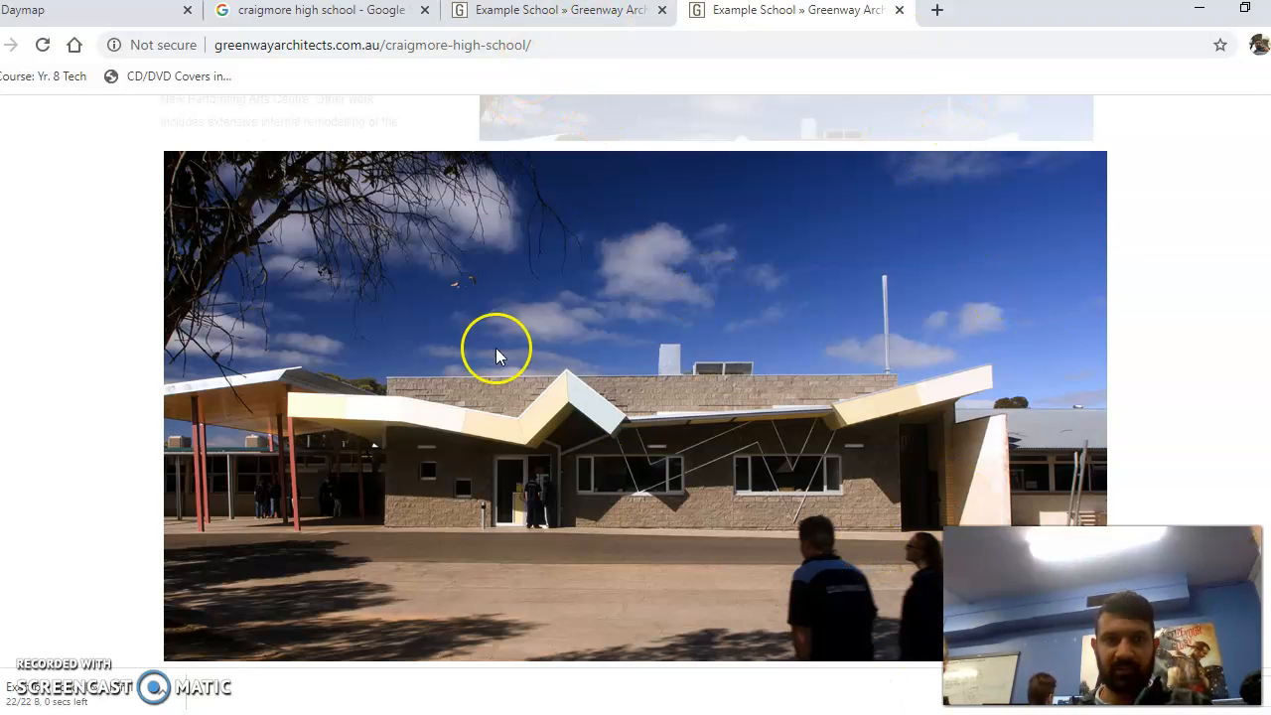
- Switch back to Photopea and restore its window to a smaller size that shows the whole tool set
key(alt+Tab)
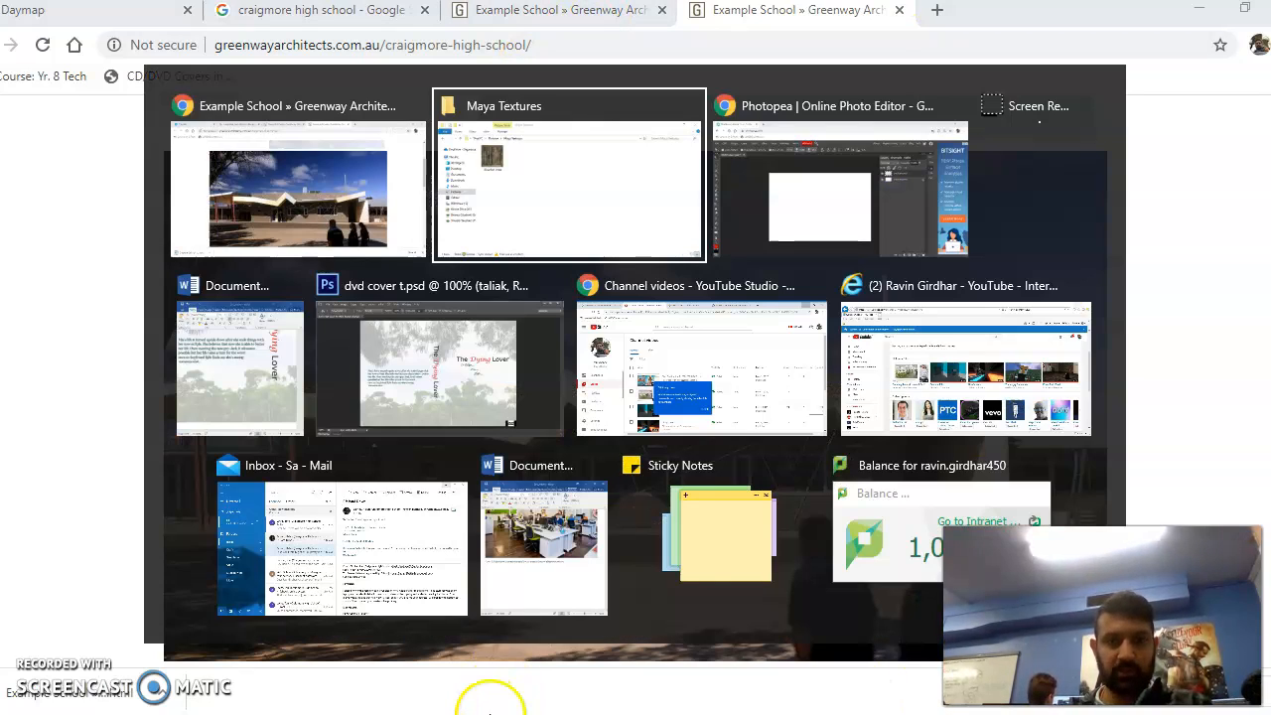
key(alt+Tab)
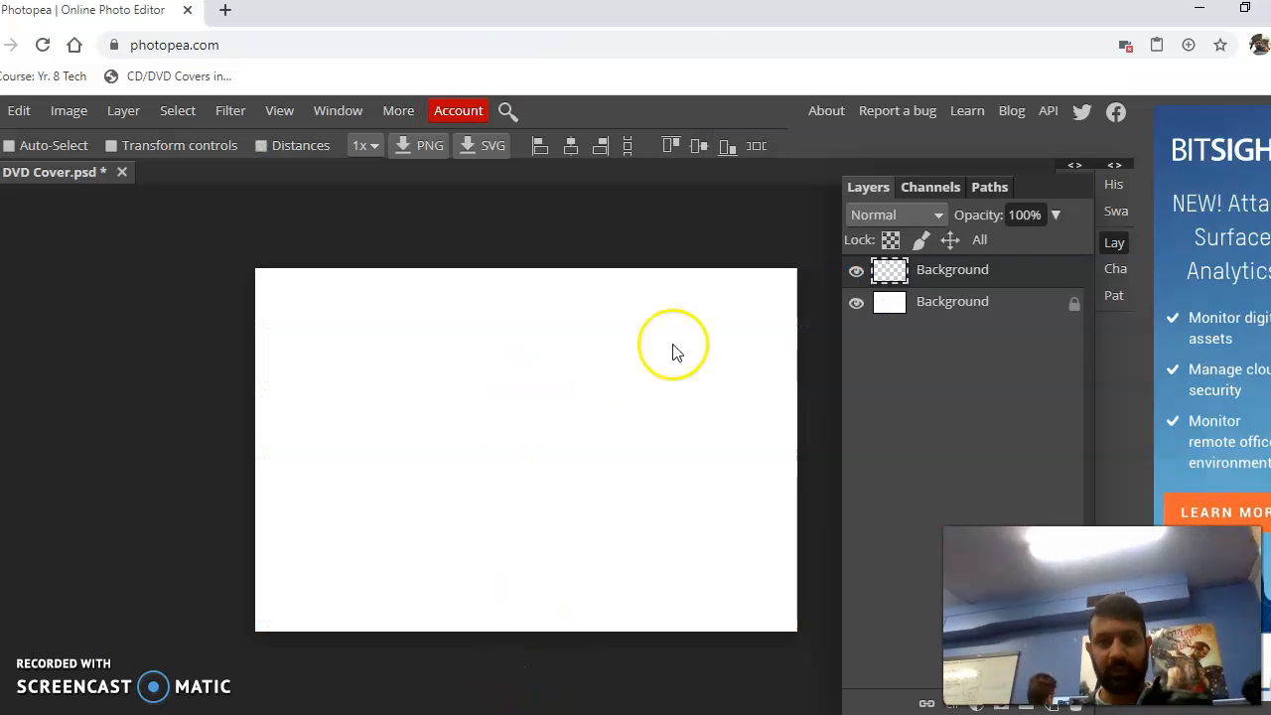
drag(256, 30, 338, 43)
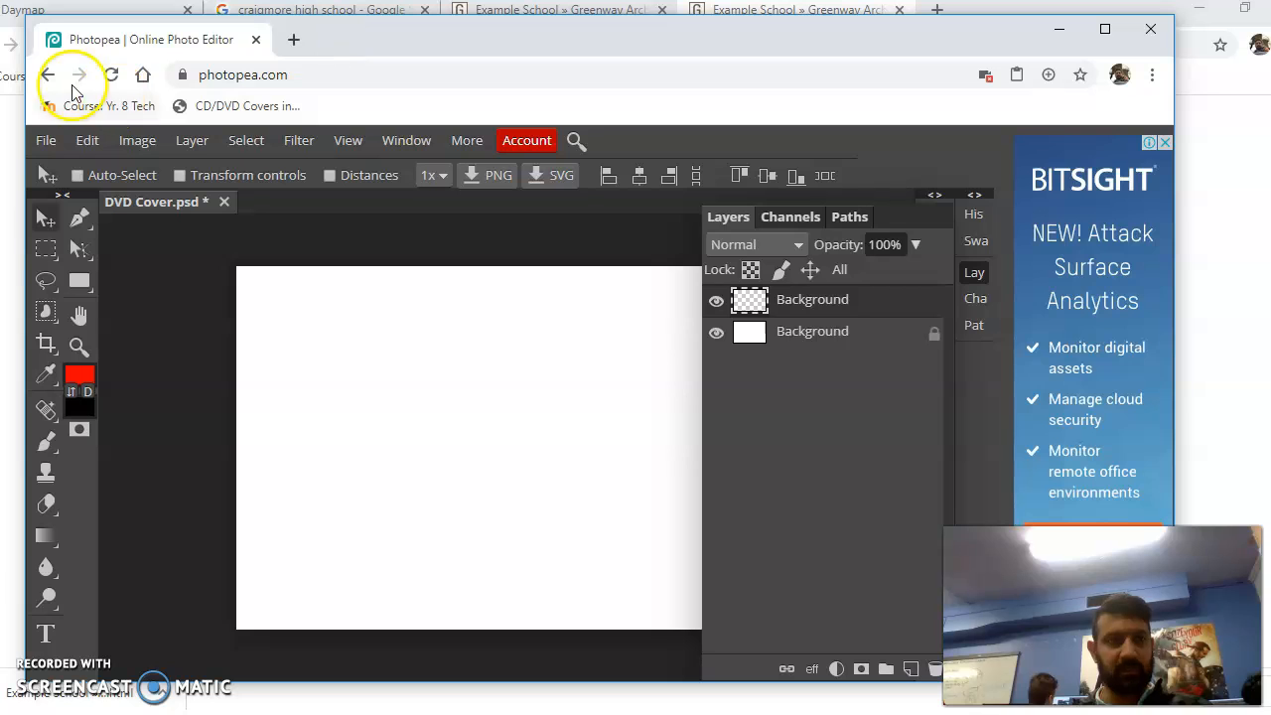
- Place the image croppedimage618333-Craigmore-DSC3961-croppoed2 from the saved page's files folder in Maya Textures into the DVD Cover document
click(46, 140)
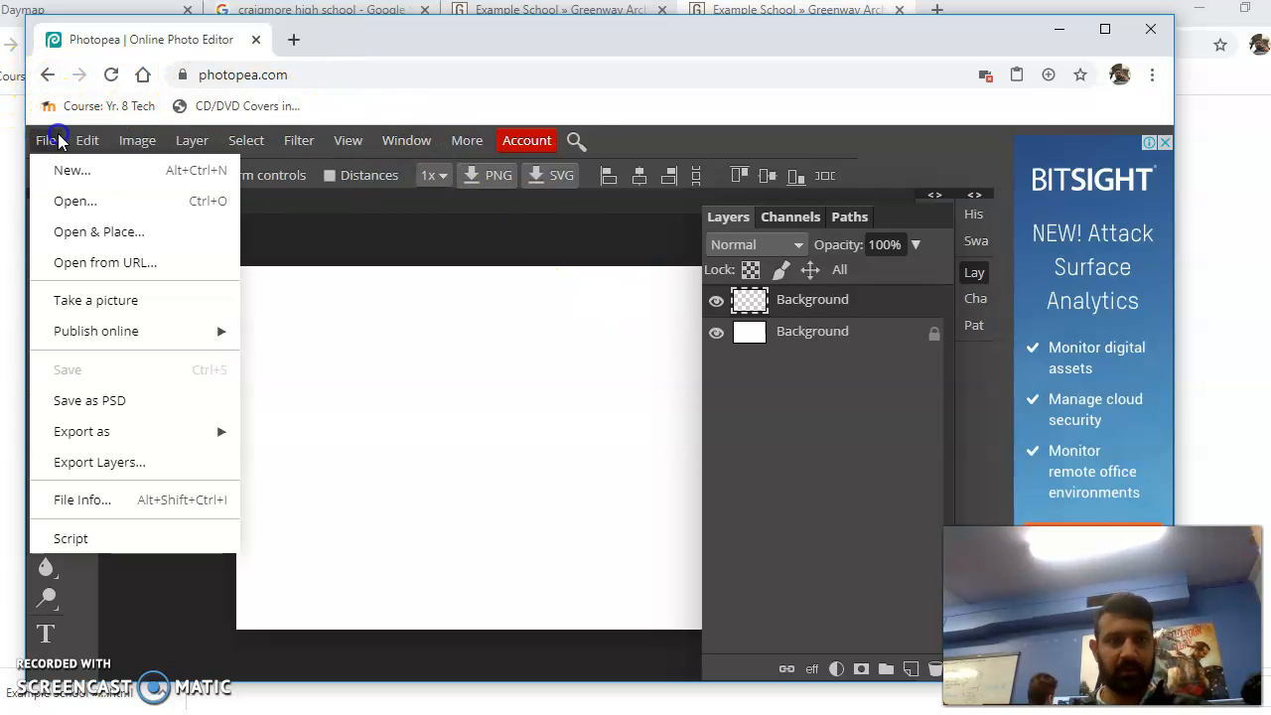
click(97, 233)
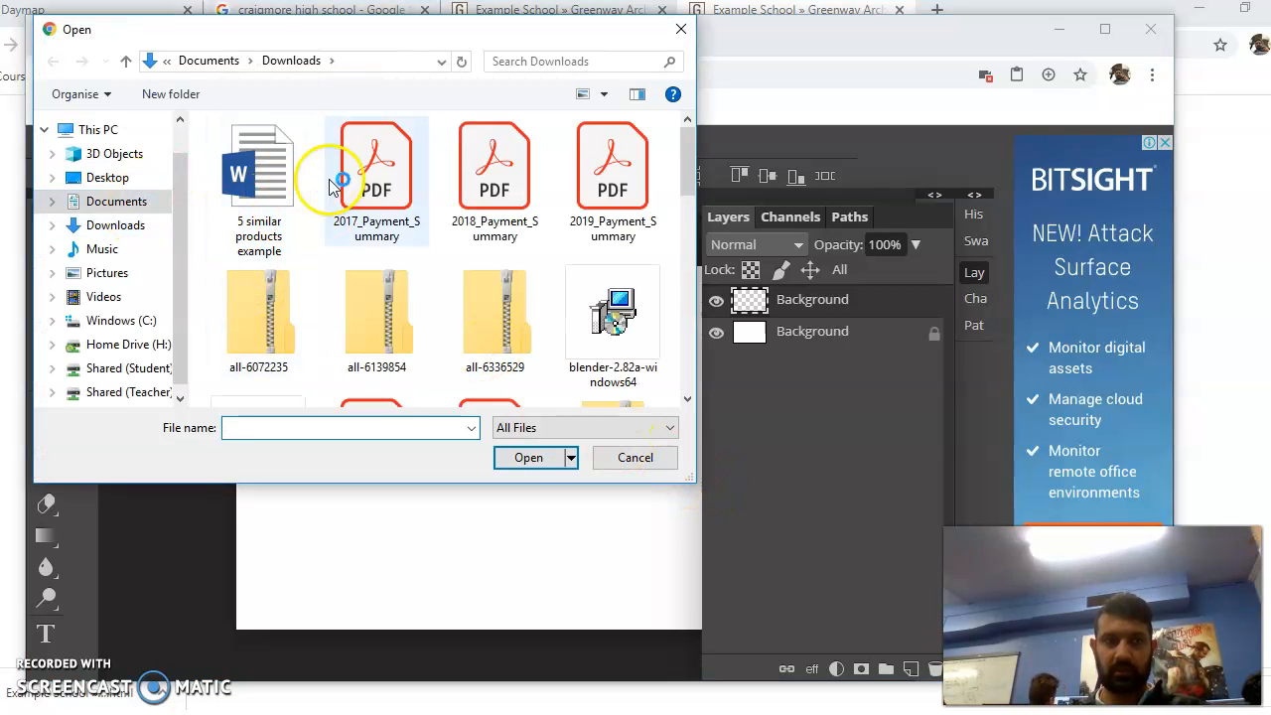
drag(355, 28, 584, 96)
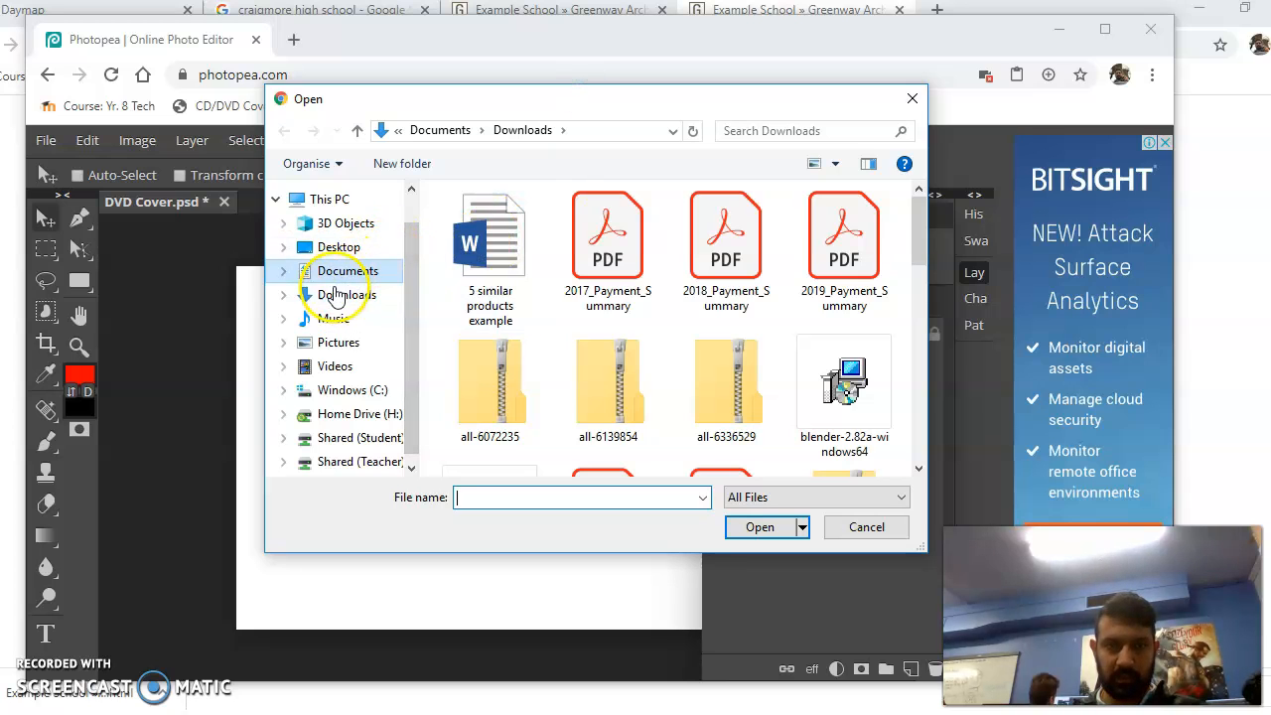
mouse_move(409, 344)
mouse_down()
mouse_move(417, 307)
mouse_move(406, 368)
mouse_up()
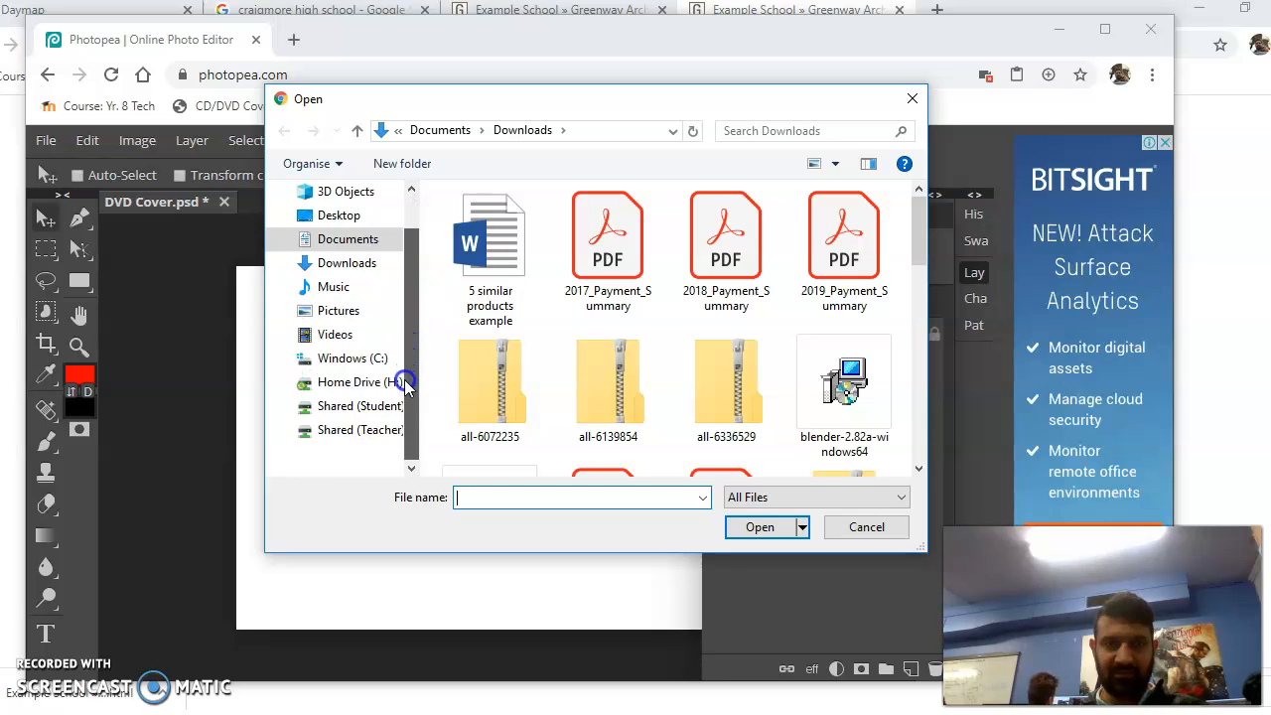
click(339, 311)
double_click(466, 243)
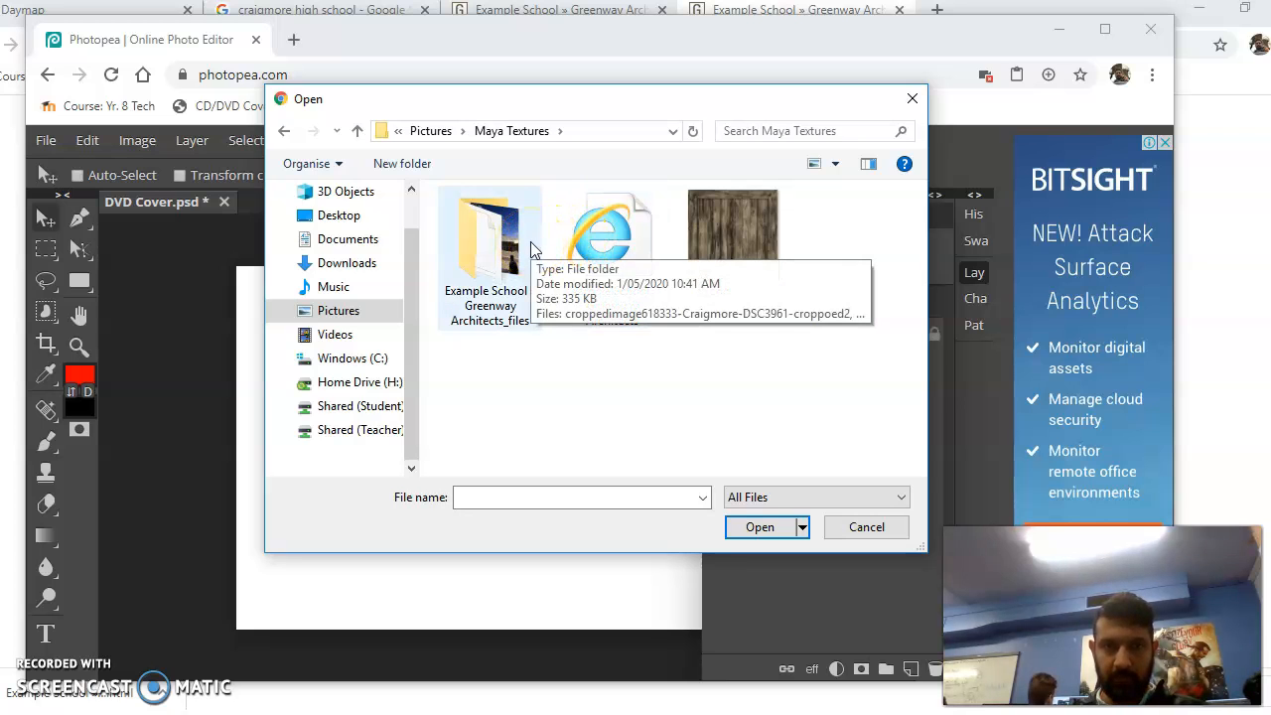
double_click(531, 248)
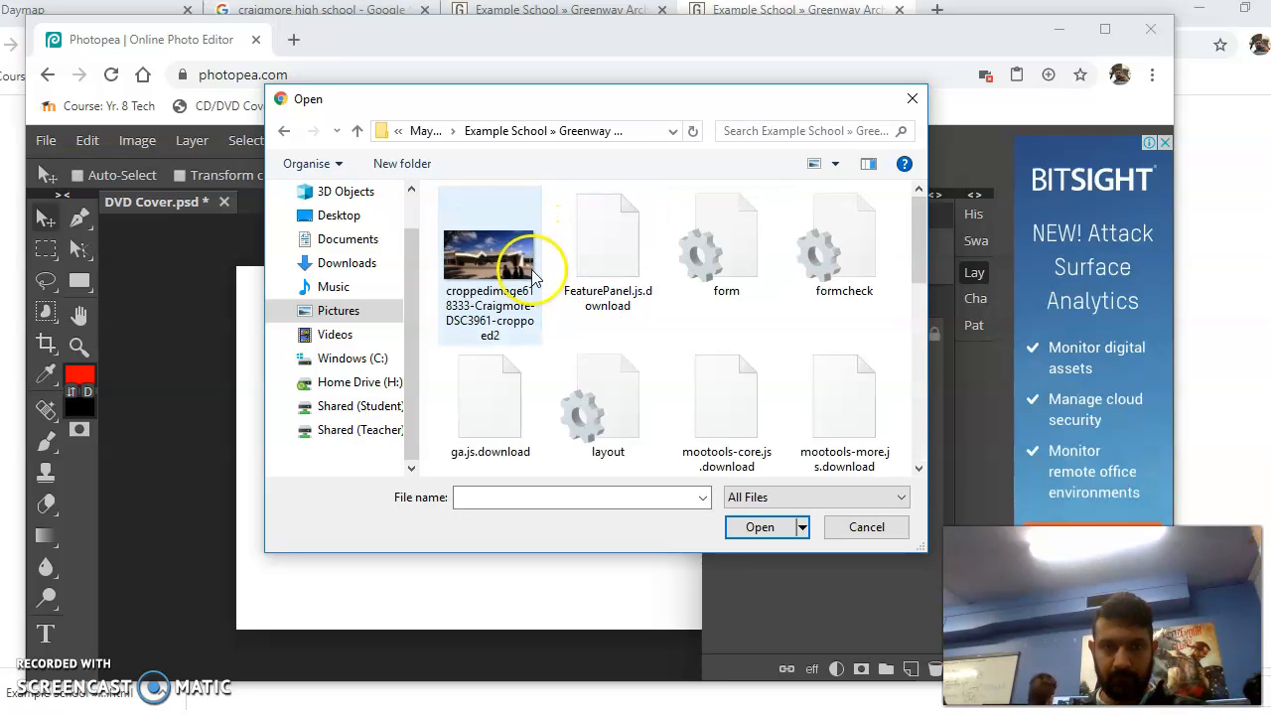
click(495, 277)
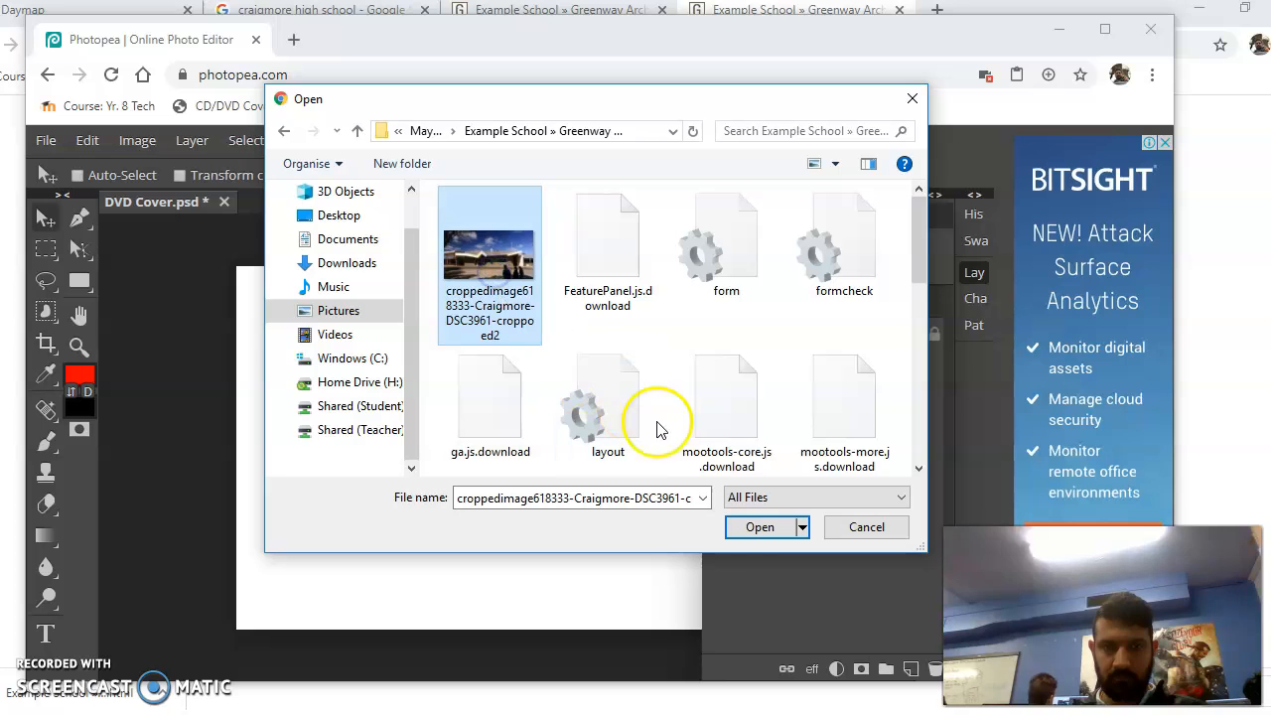
click(735, 527)
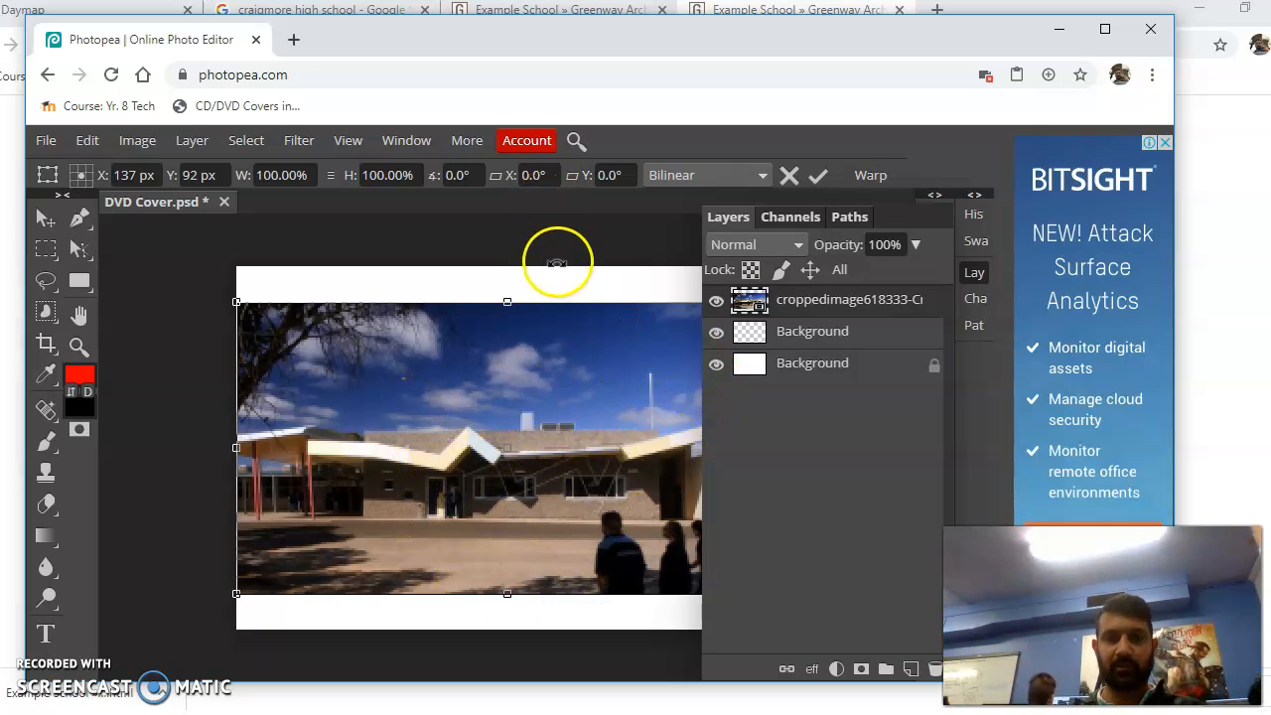
- Move the building photo up to the cover's upper edge, stretch its height to 101.36%, and maximize the window
drag(533, 404, 531, 371)
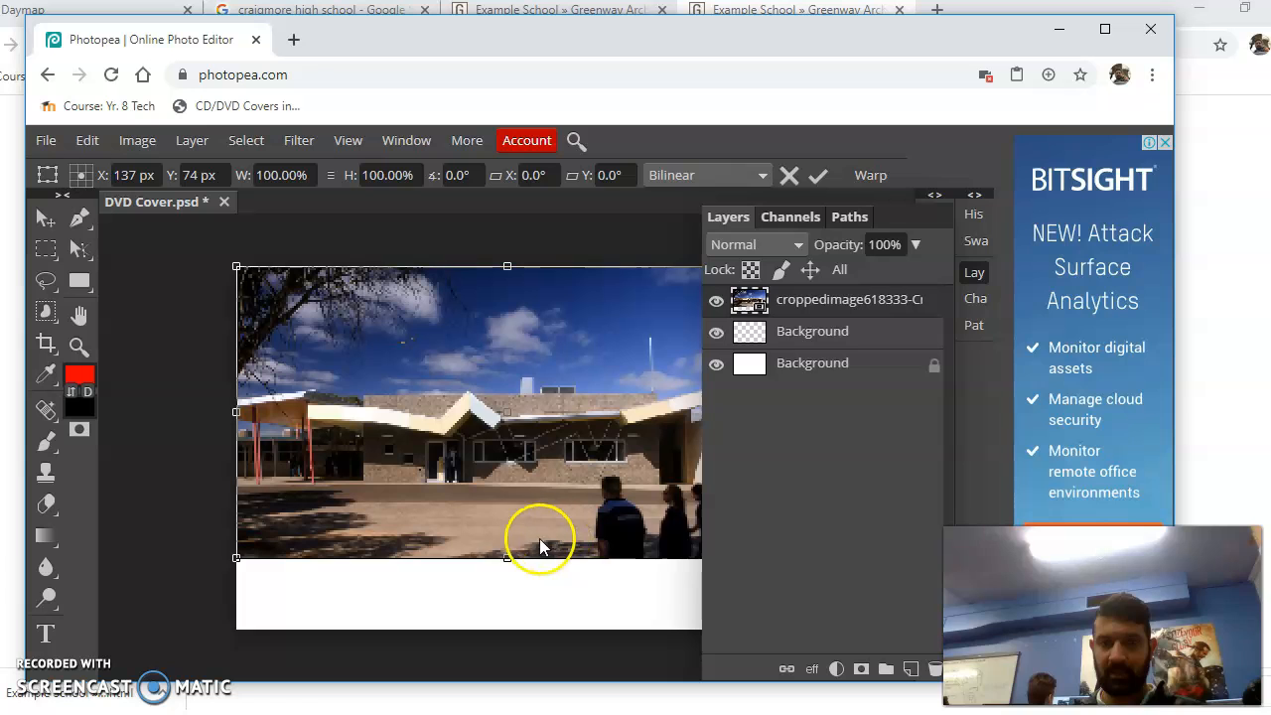
mouse_move(504, 556)
mouse_down()
mouse_move(505, 575)
mouse_move(506, 562)
mouse_up()
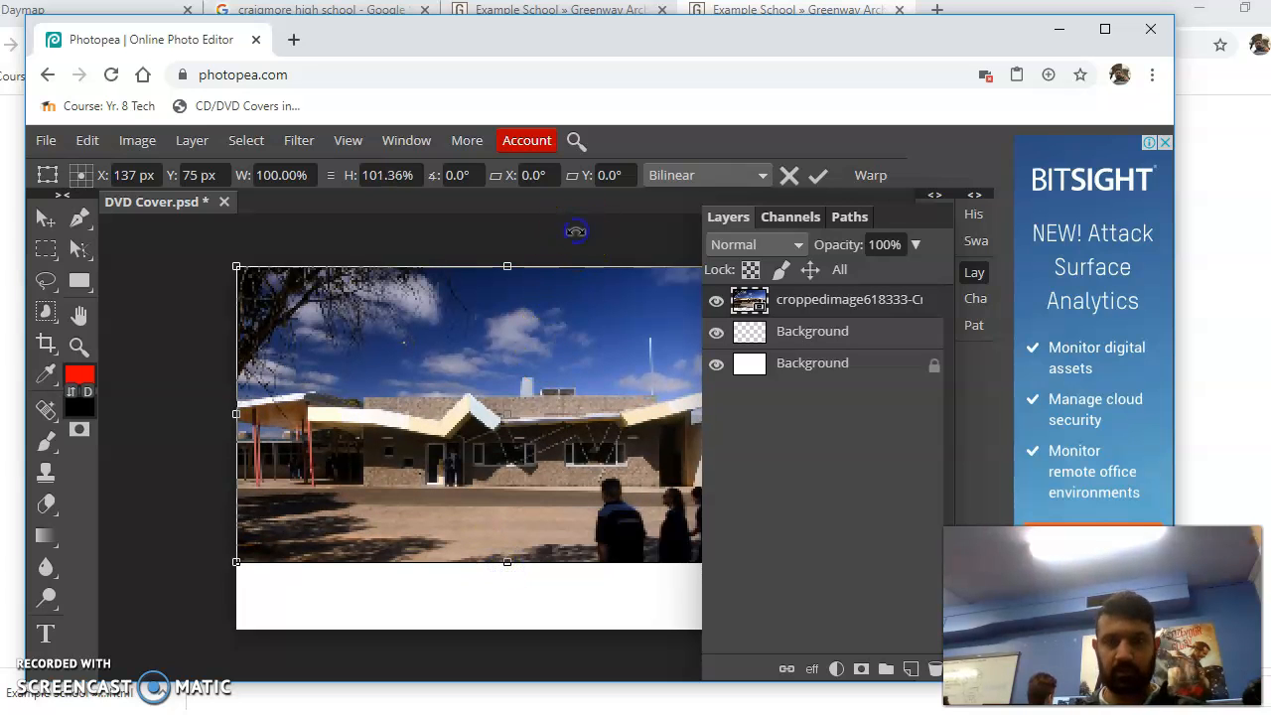
click(1106, 29)
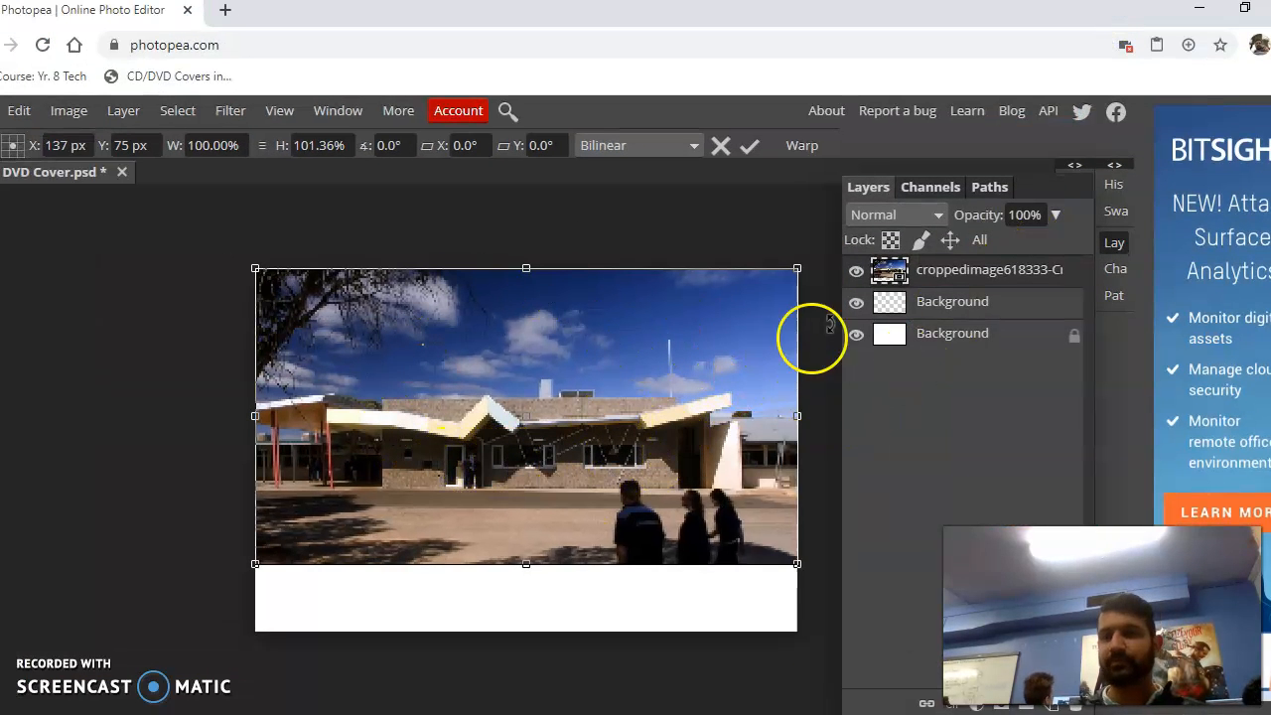
double_click(897, 276)
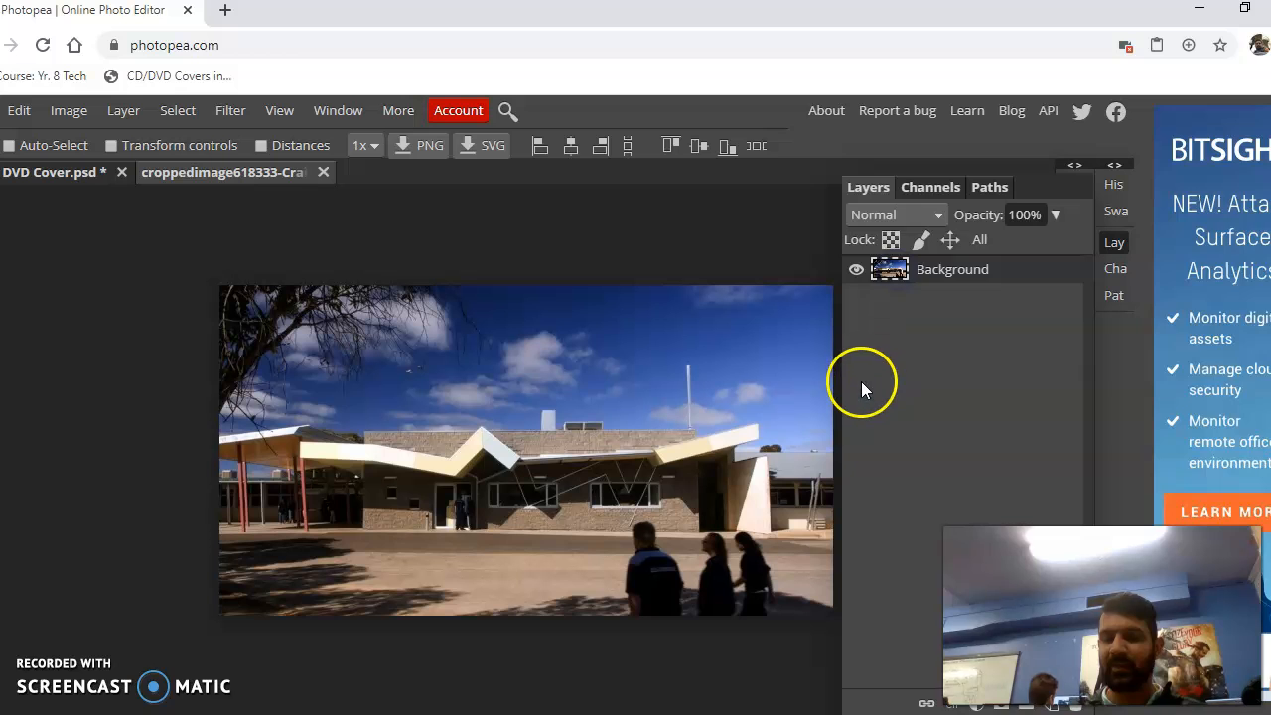
double_click(898, 278)
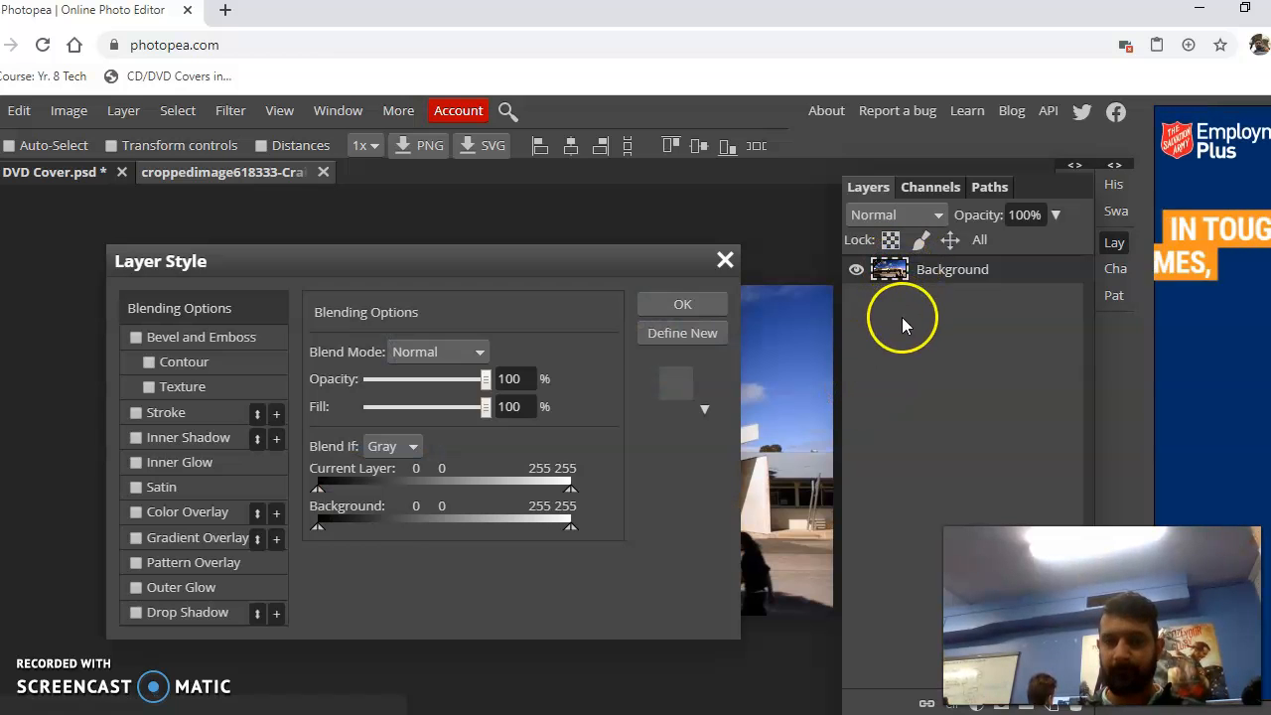
click(725, 261)
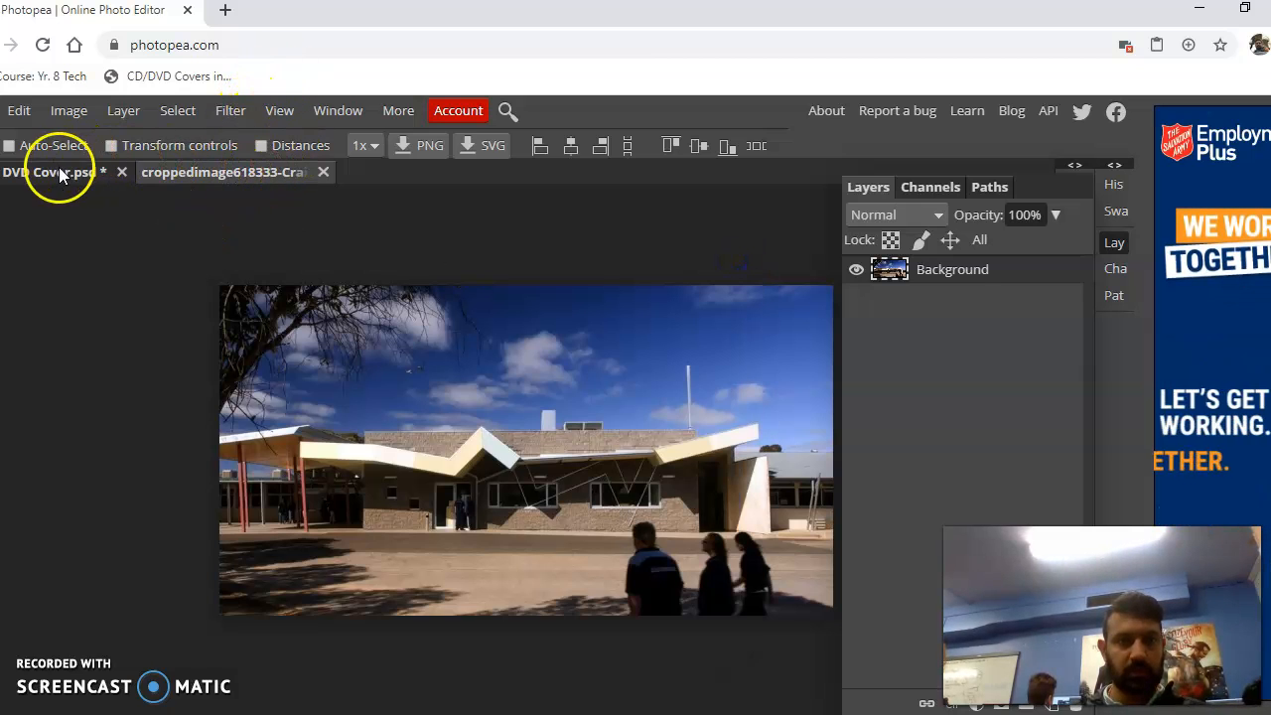
click(63, 174)
click(164, 171)
click(87, 174)
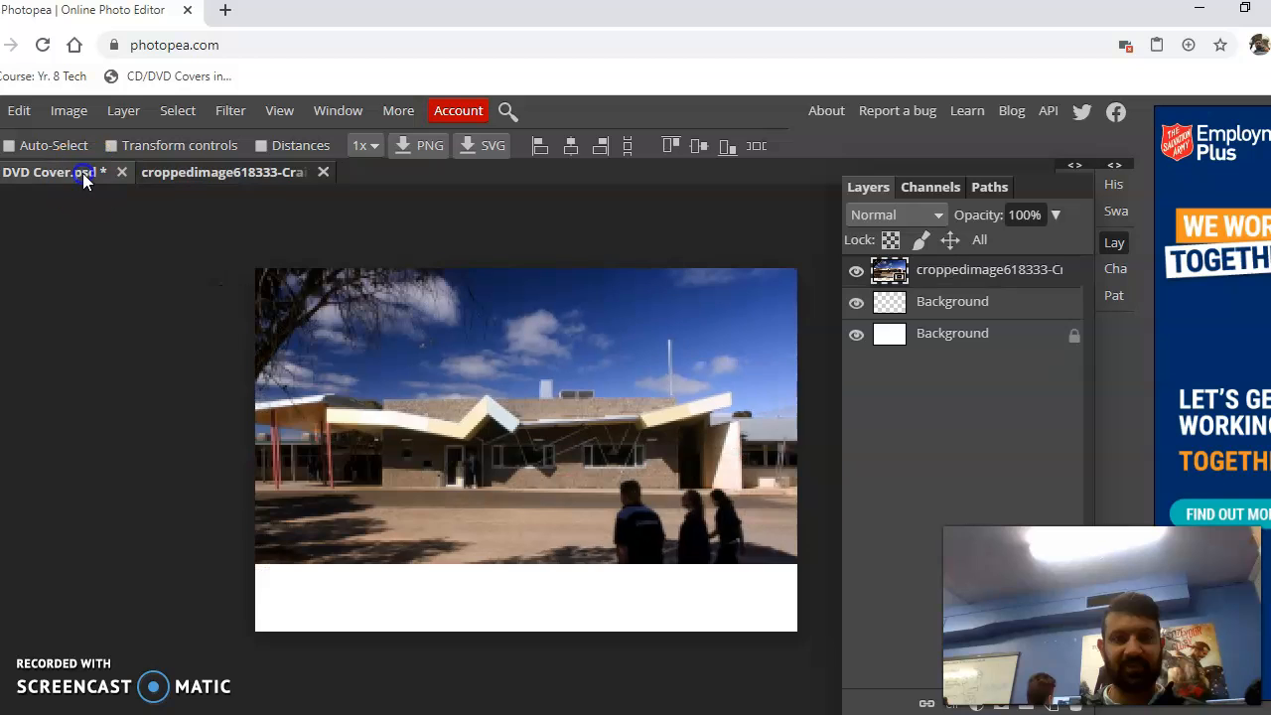
click(255, 174)
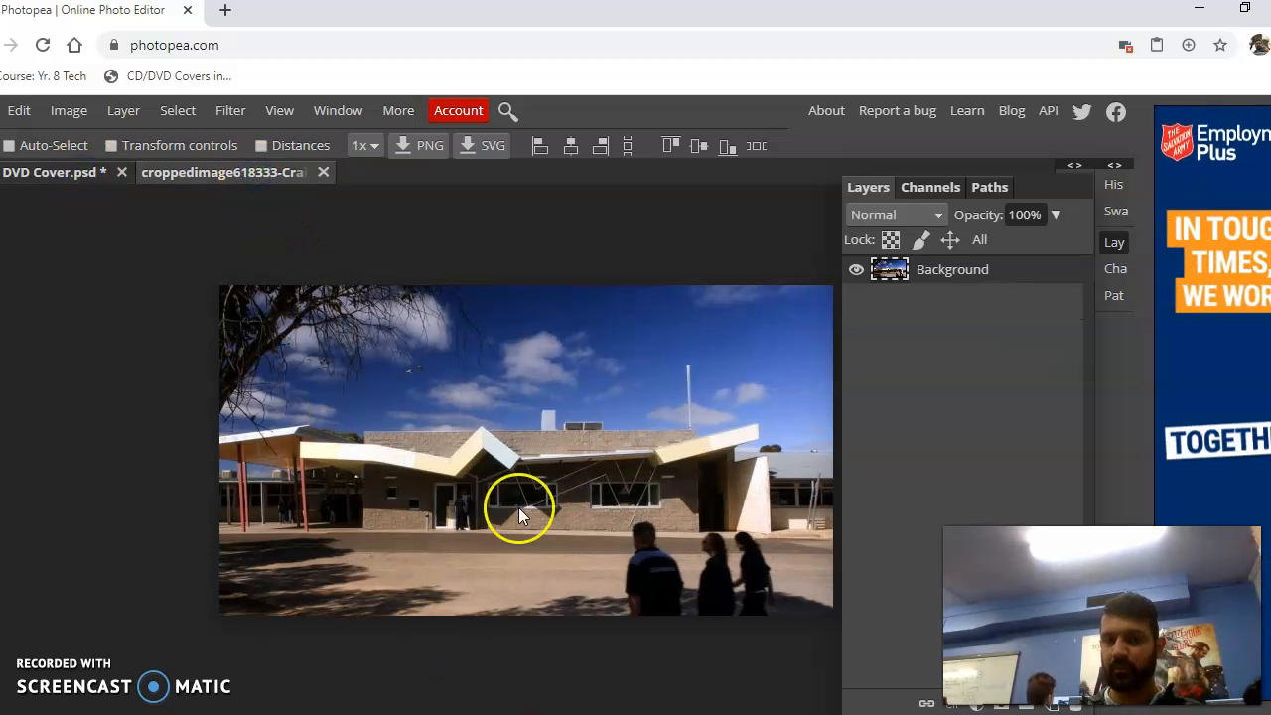
click(323, 172)
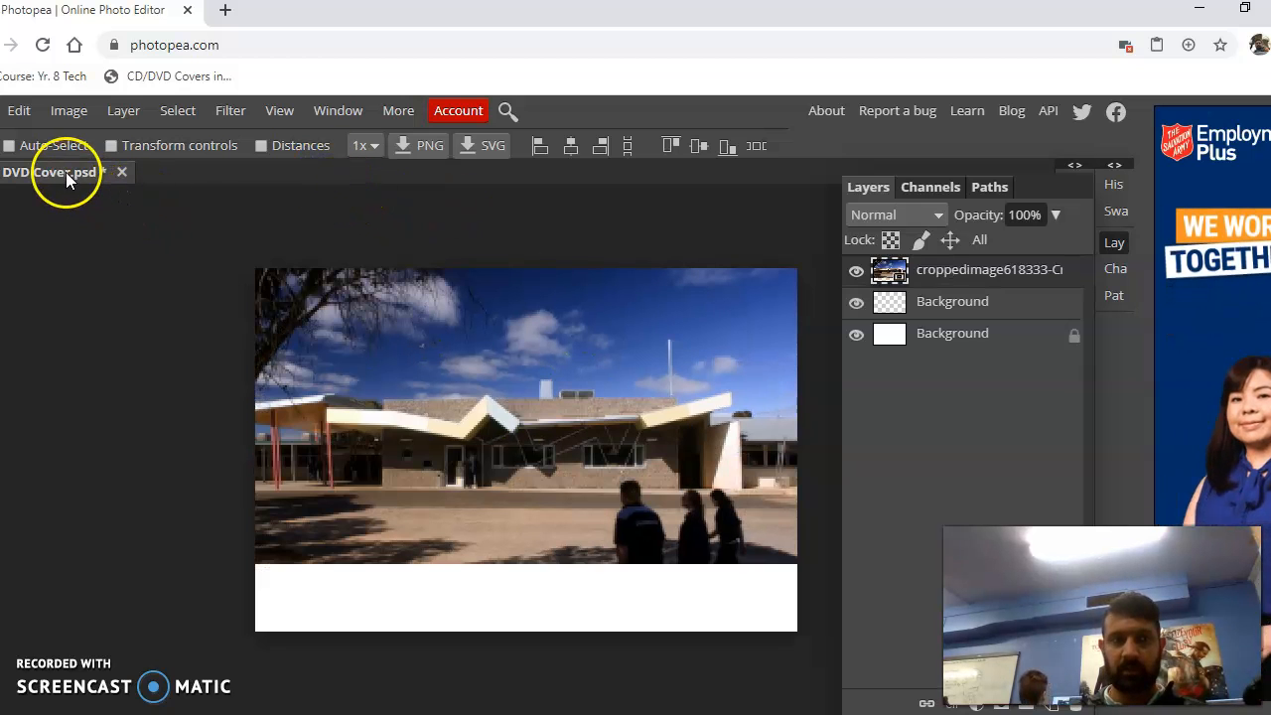
- Reduce the building photo layer's opacity to 62% in its Blending Options, keeping the cover in view
right_click(943, 276)
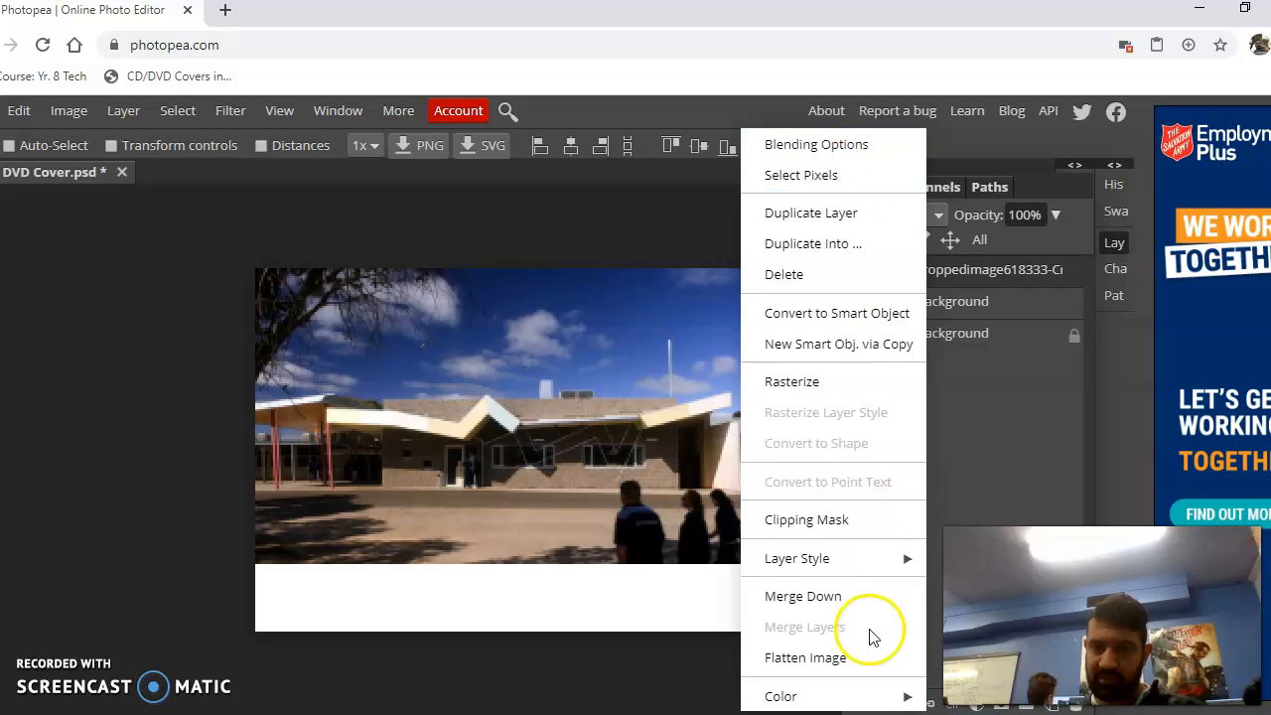
click(889, 568)
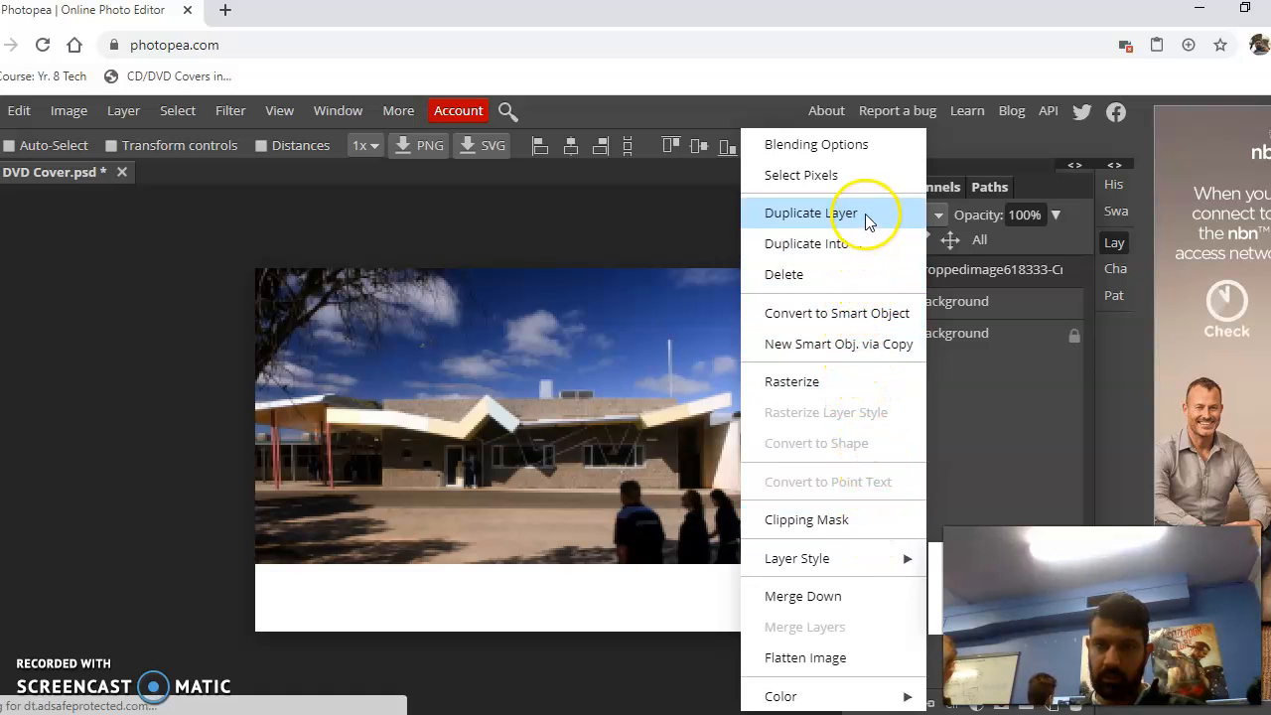
click(843, 149)
drag(558, 268, 1098, 147)
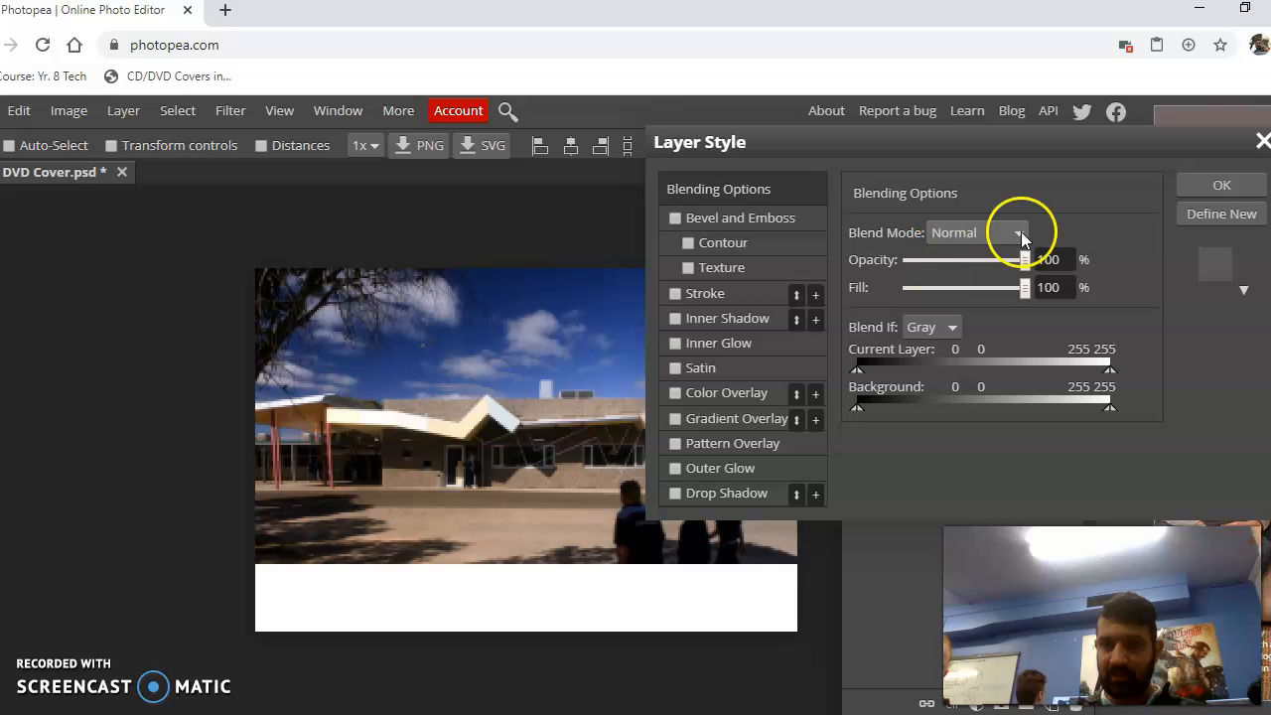
drag(1024, 259, 981, 259)
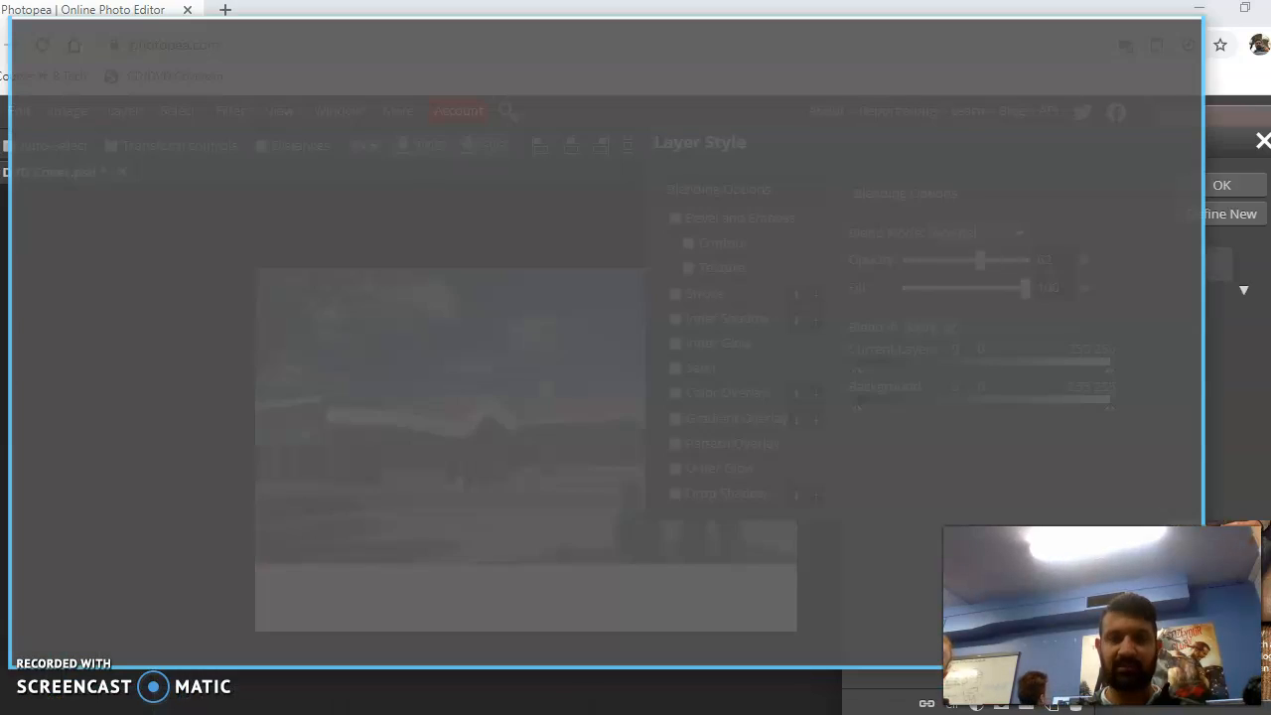
- Switch to Photoshop to examine the example cover dvd cover t.psd with its faded background, then return to Photopea
click(466, 651)
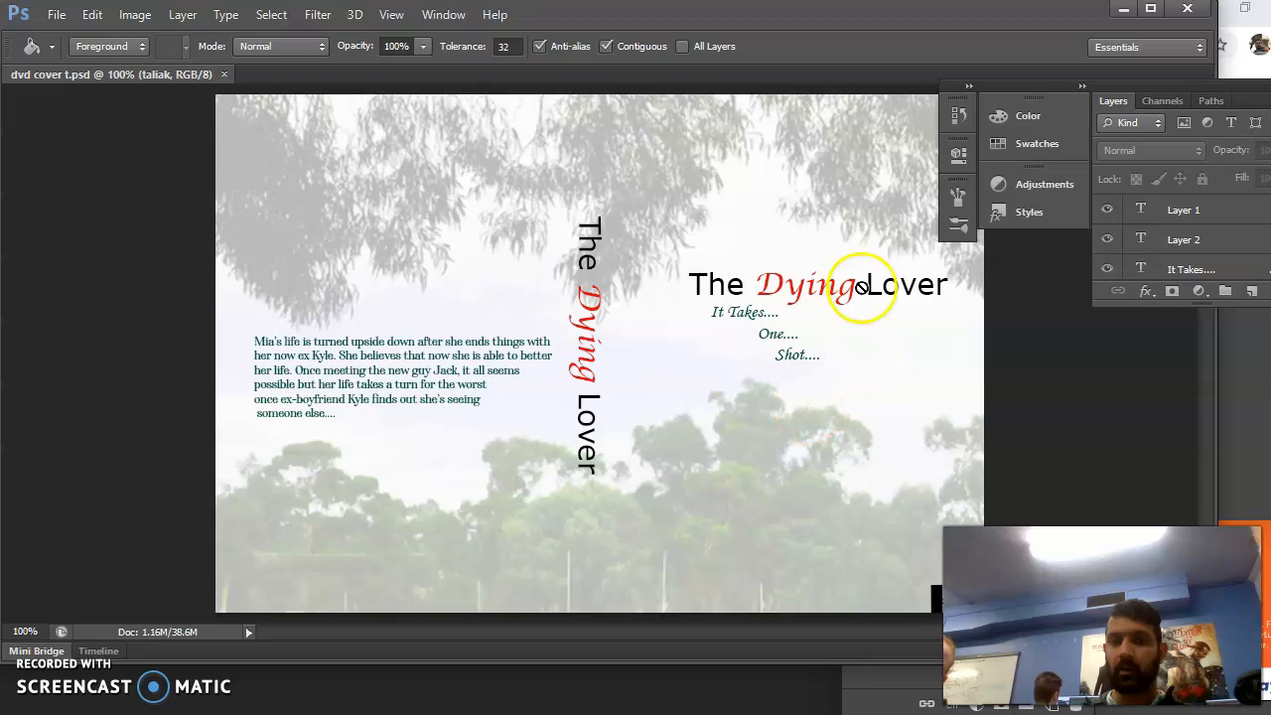
click(1146, 6)
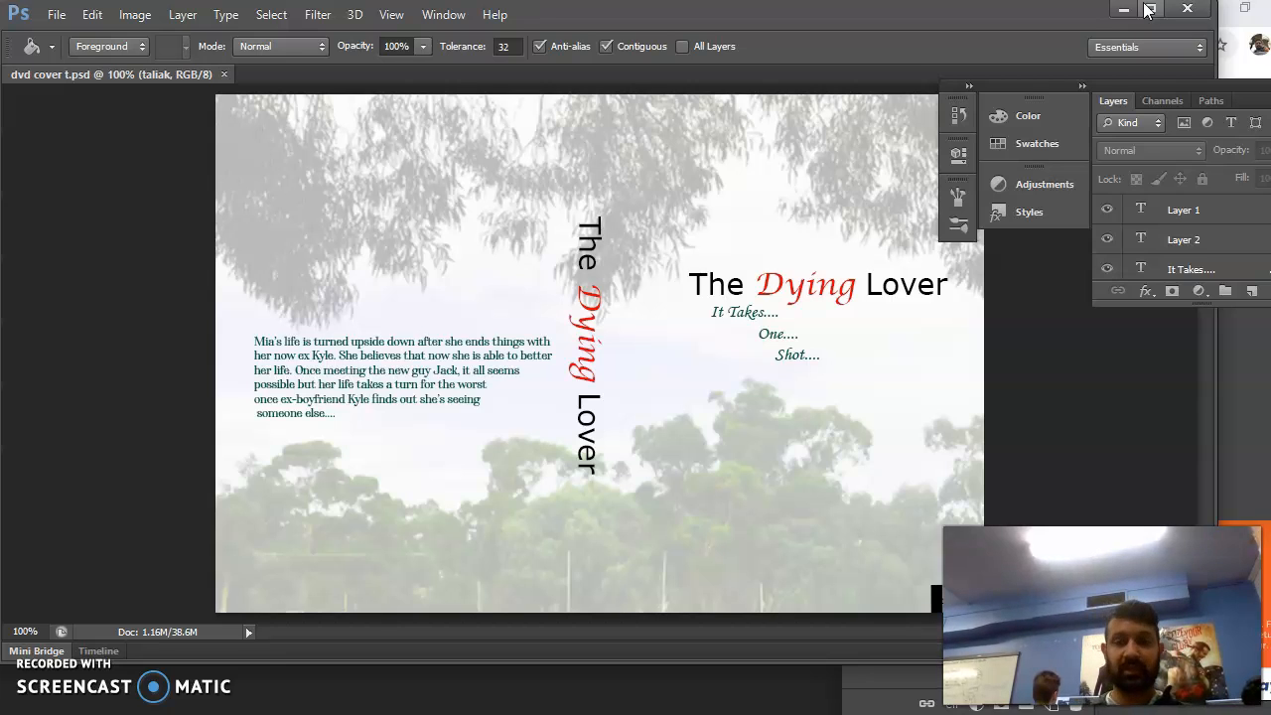
click(1124, 10)
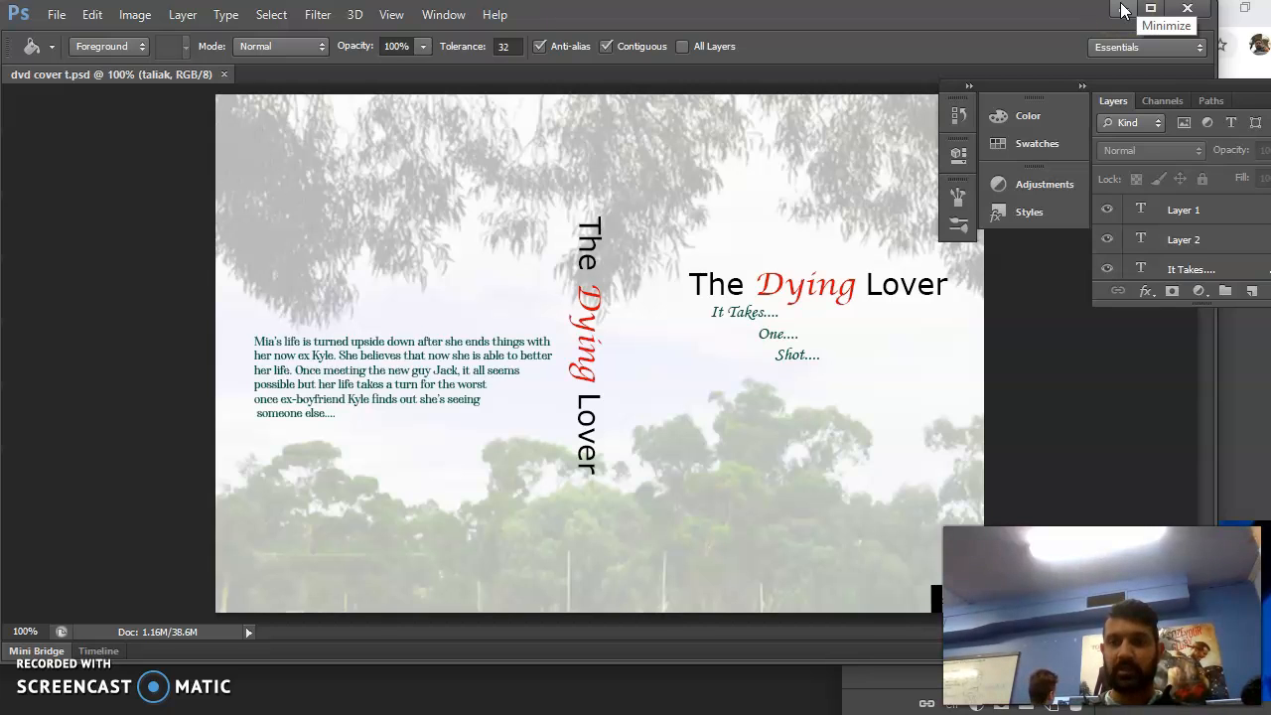
click(1124, 10)
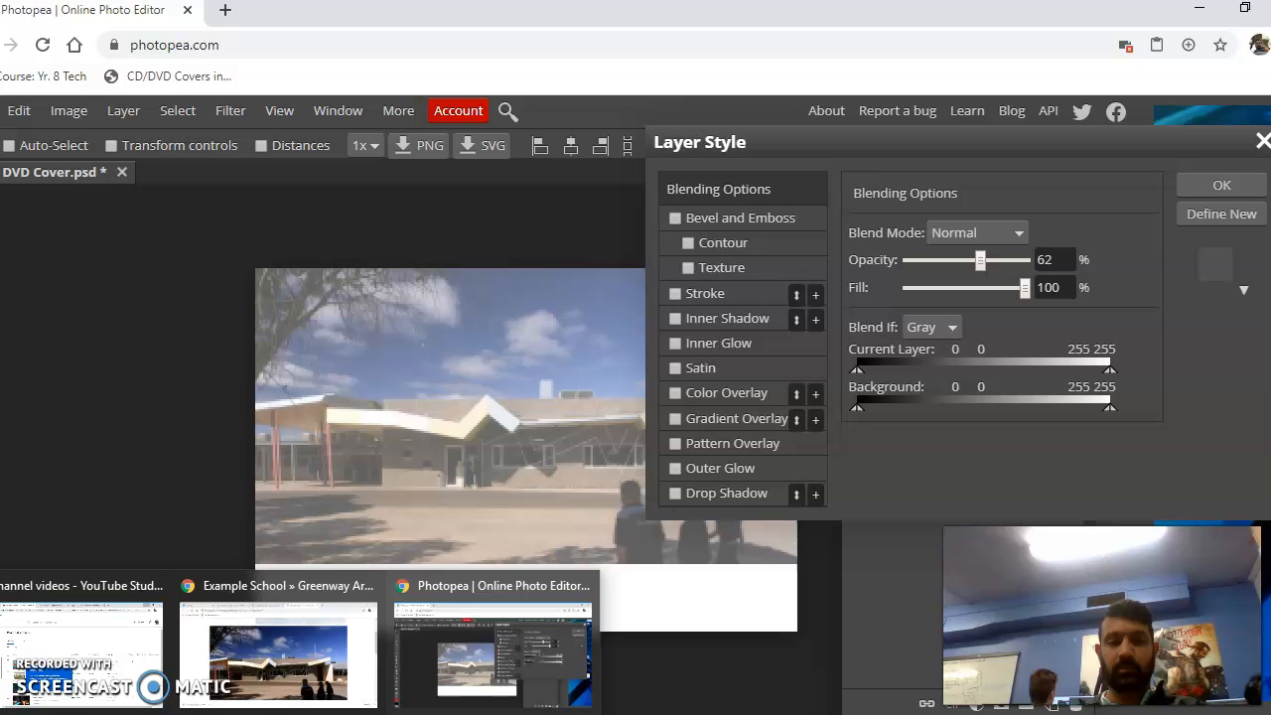
- Switch to the browser window with the school page and search Google for "moon with white background" in a new tab
click(228, 648)
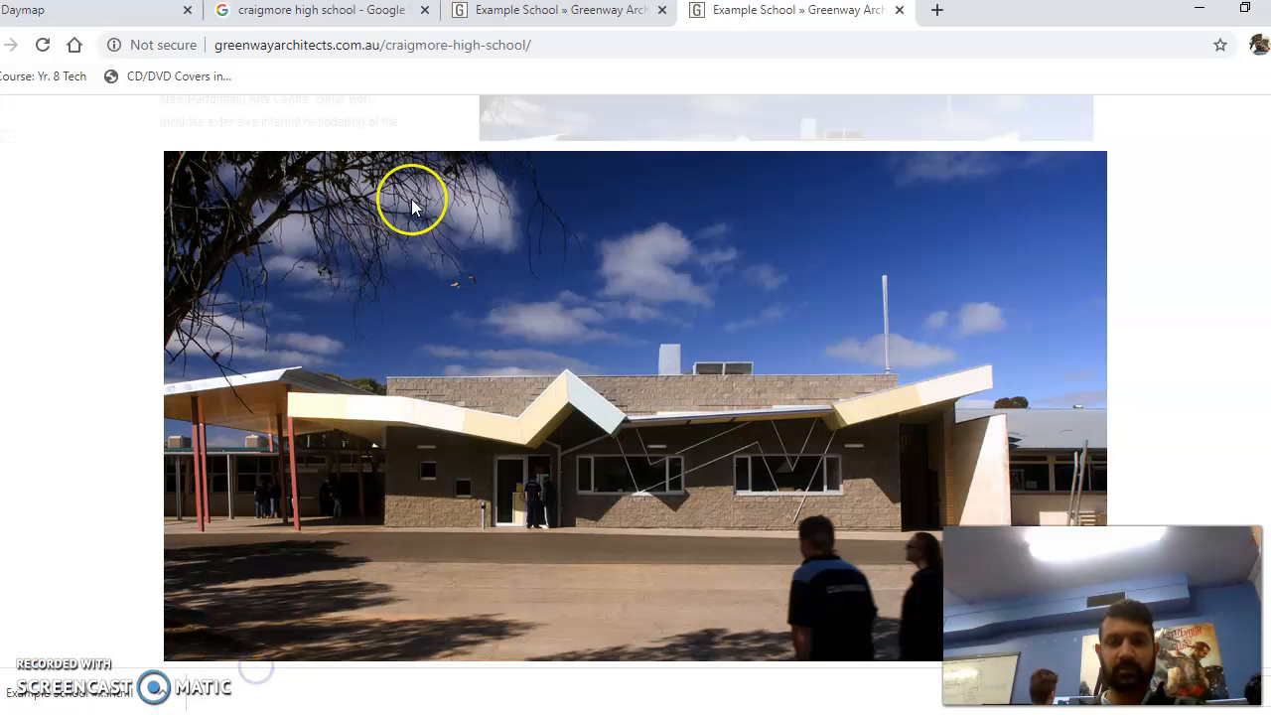
click(938, 11)
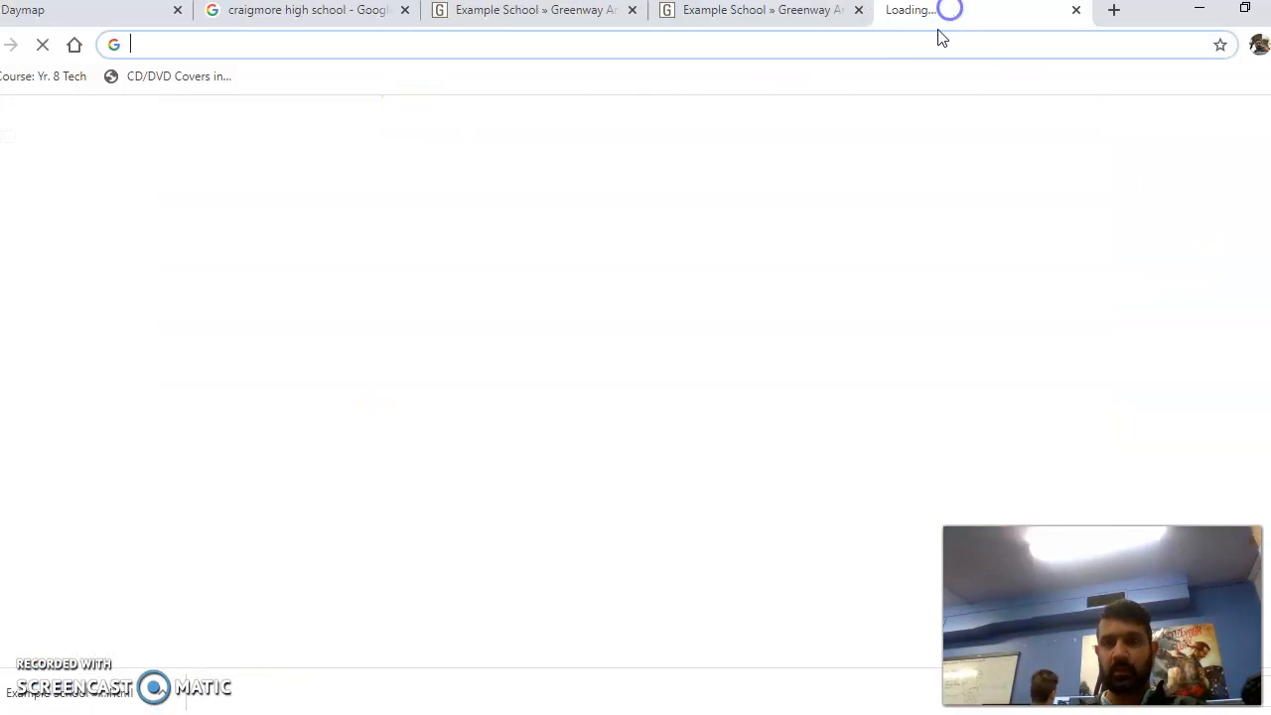
text(m)
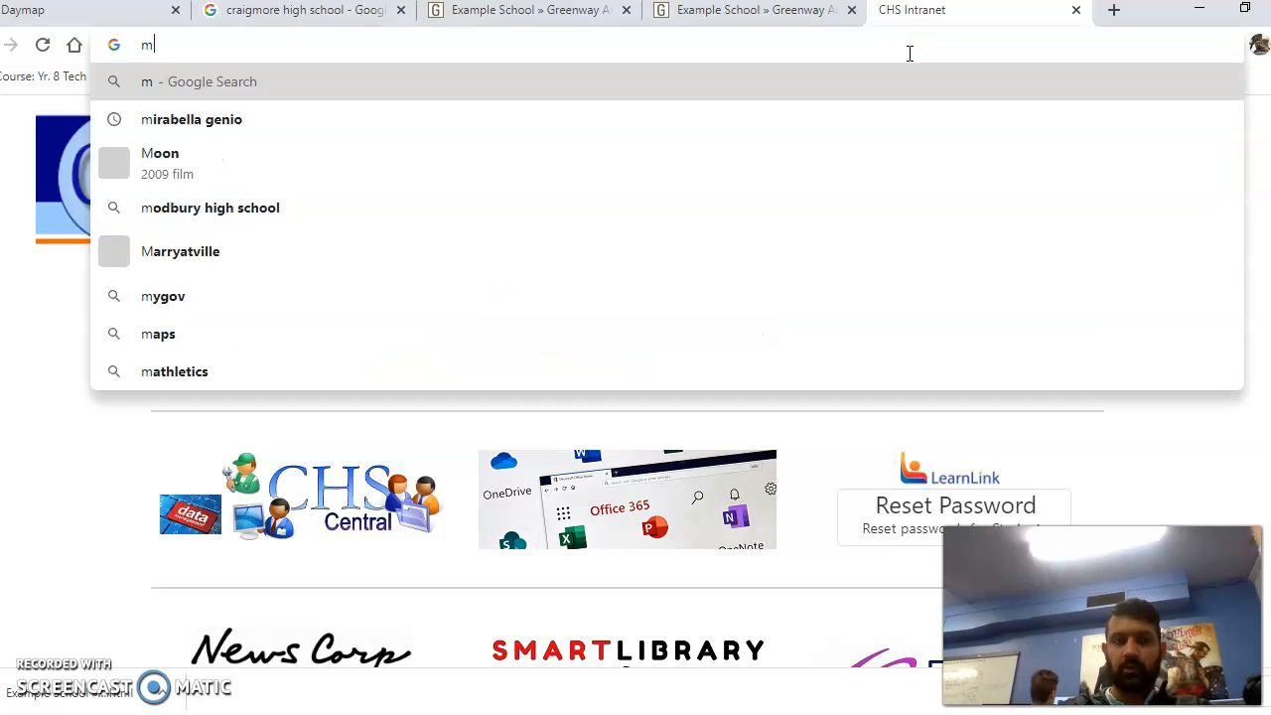
text(oon with whit)
key(Return)
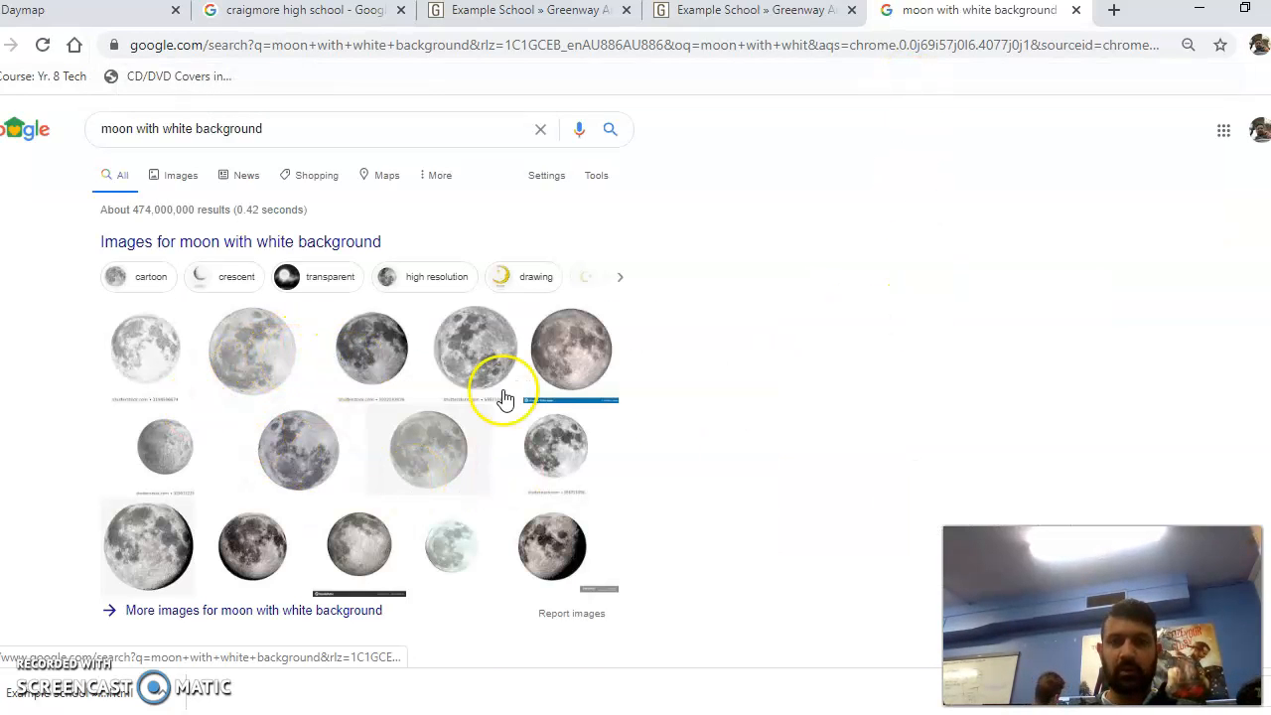
- Examine the full moon isolated over white background image on 123RF, close its page, and preview two other moon image results
click(233, 334)
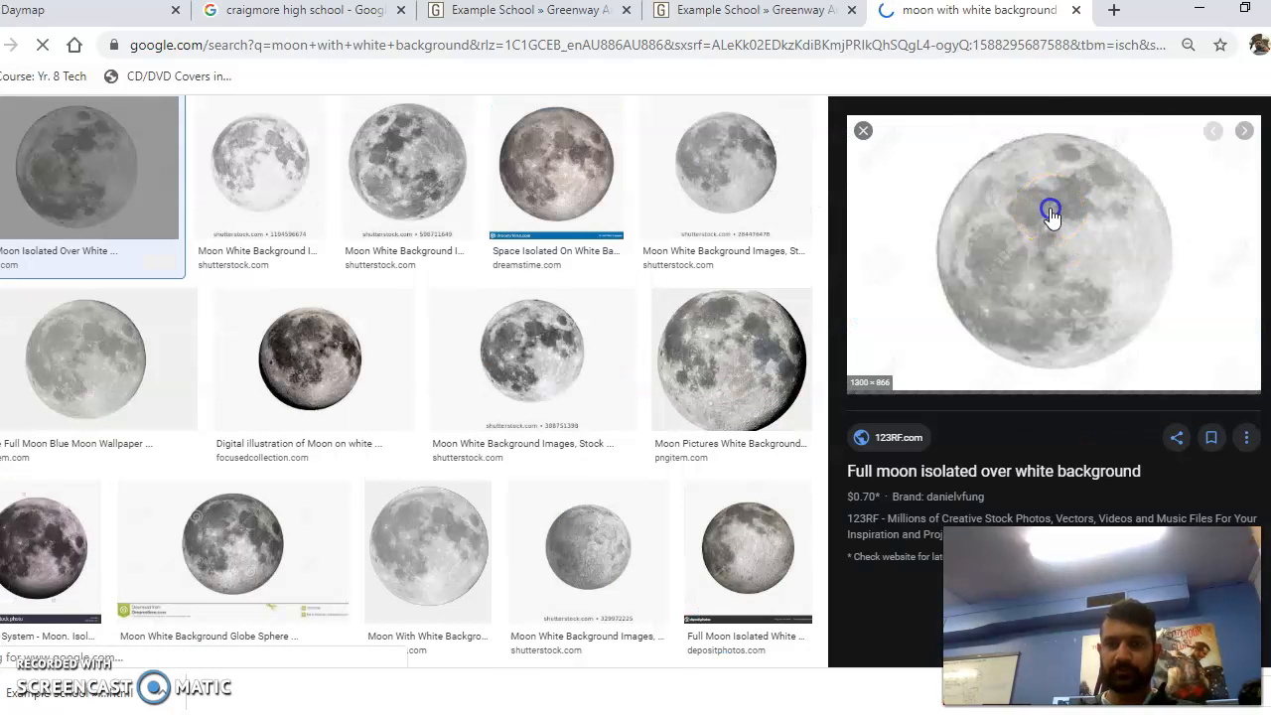
click(1049, 211)
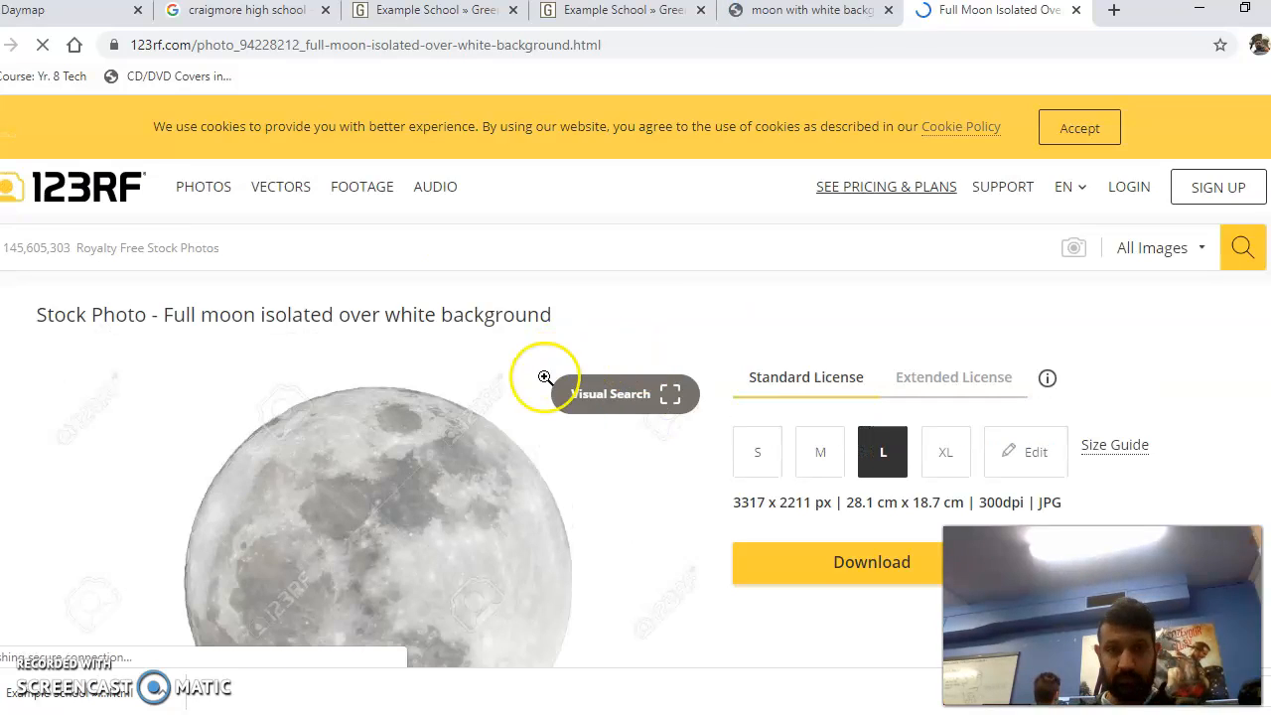
scroll(338, 407, down, 3)
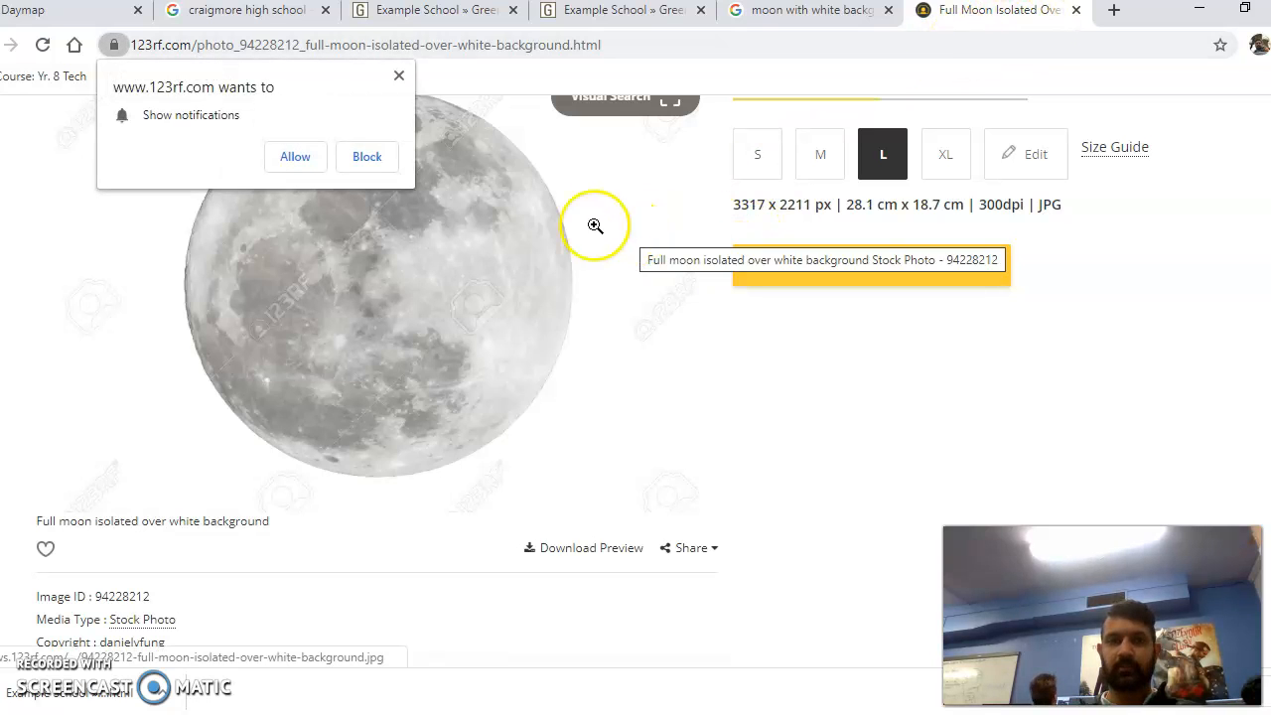
click(400, 75)
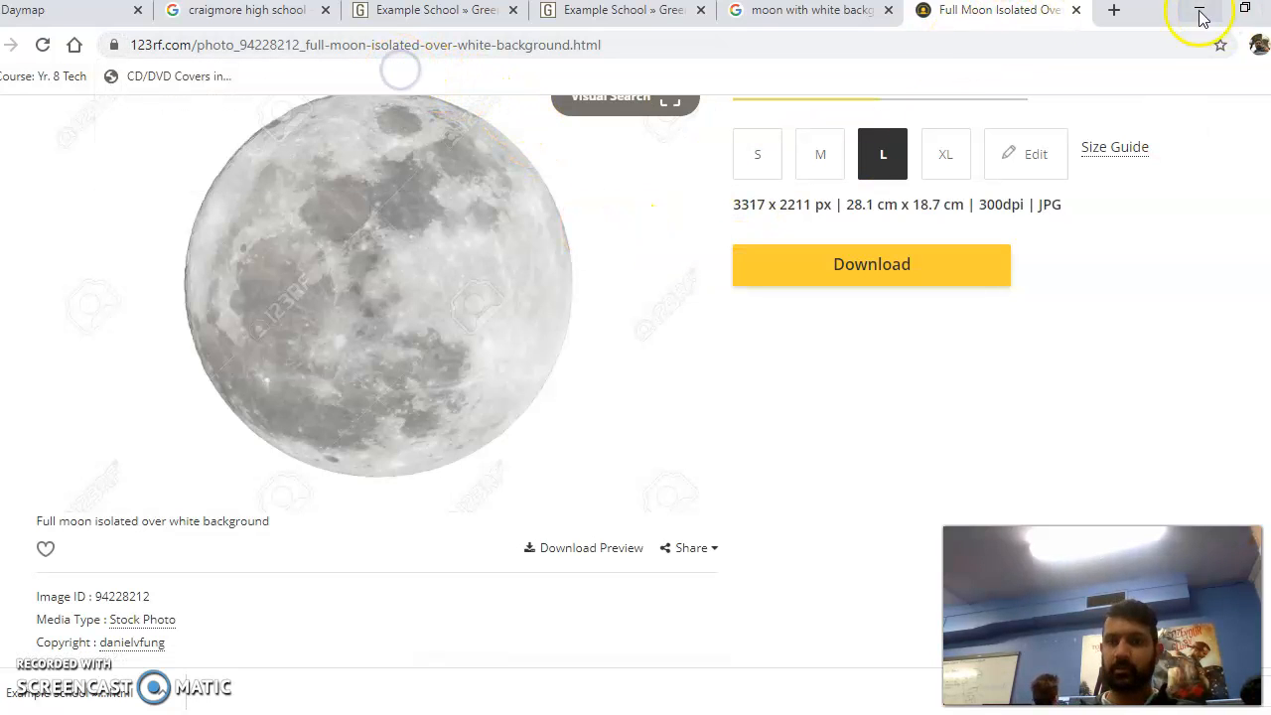
click(1076, 12)
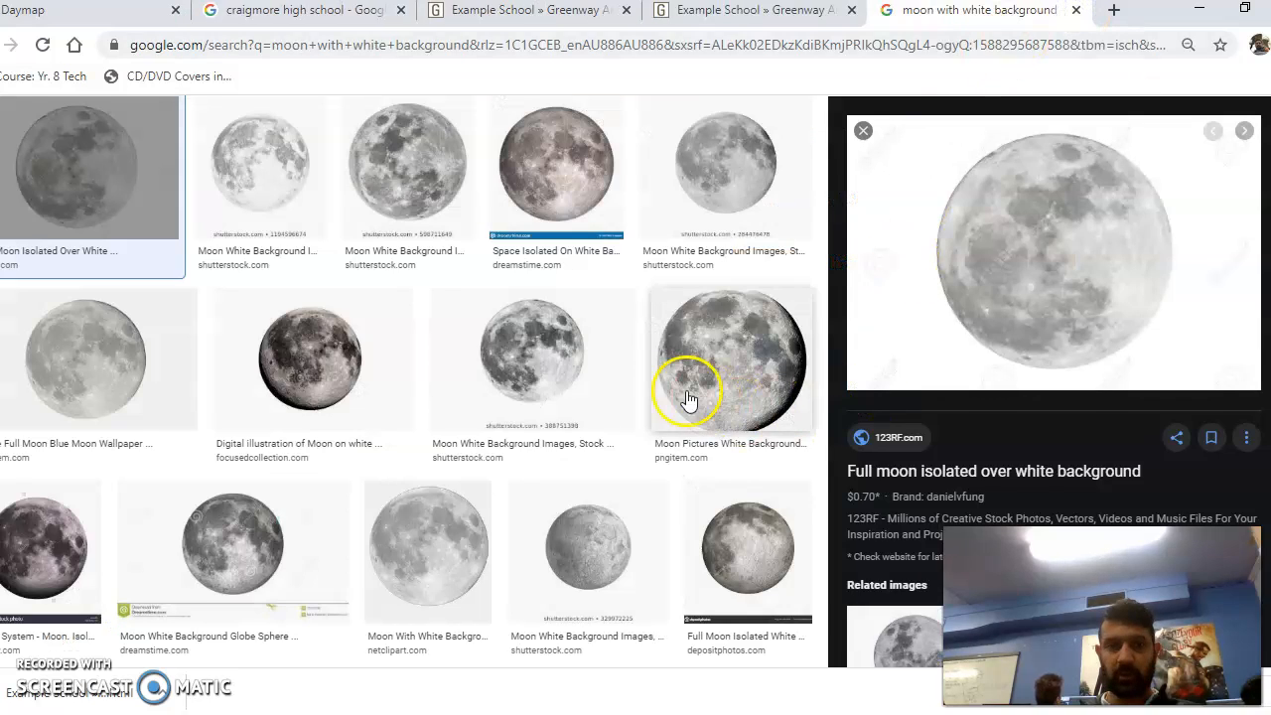
click(260, 383)
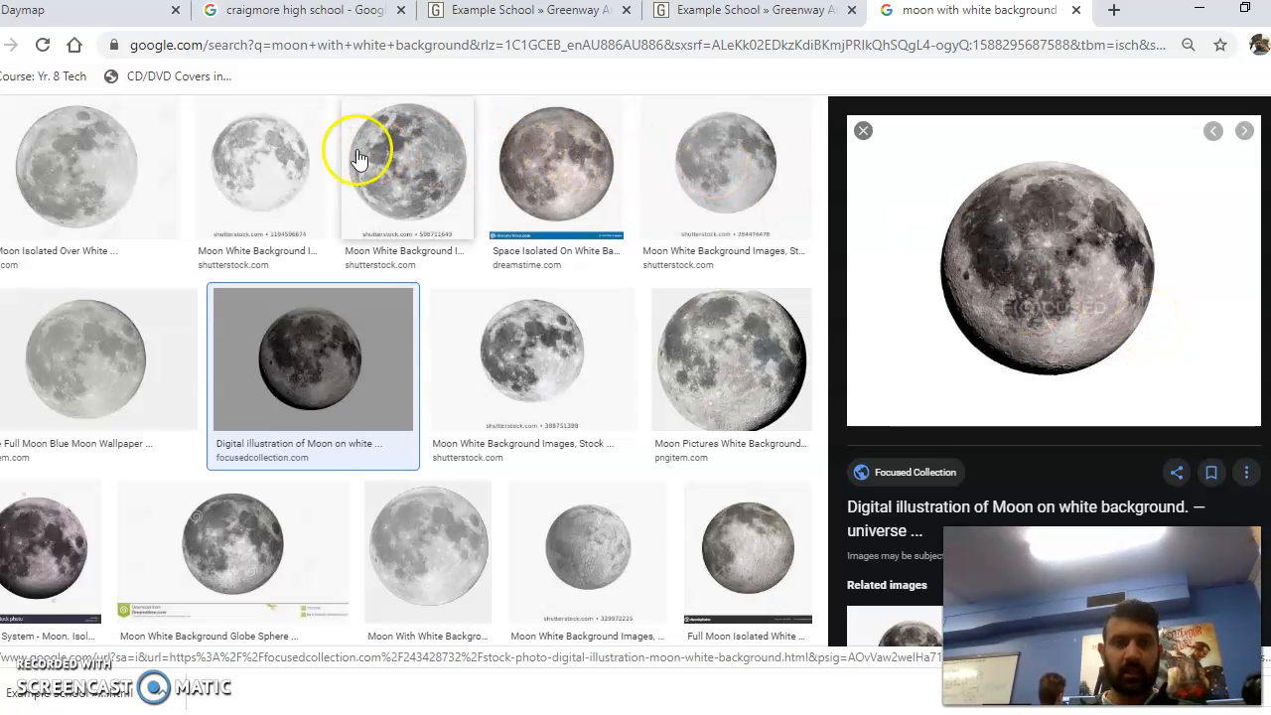
click(317, 163)
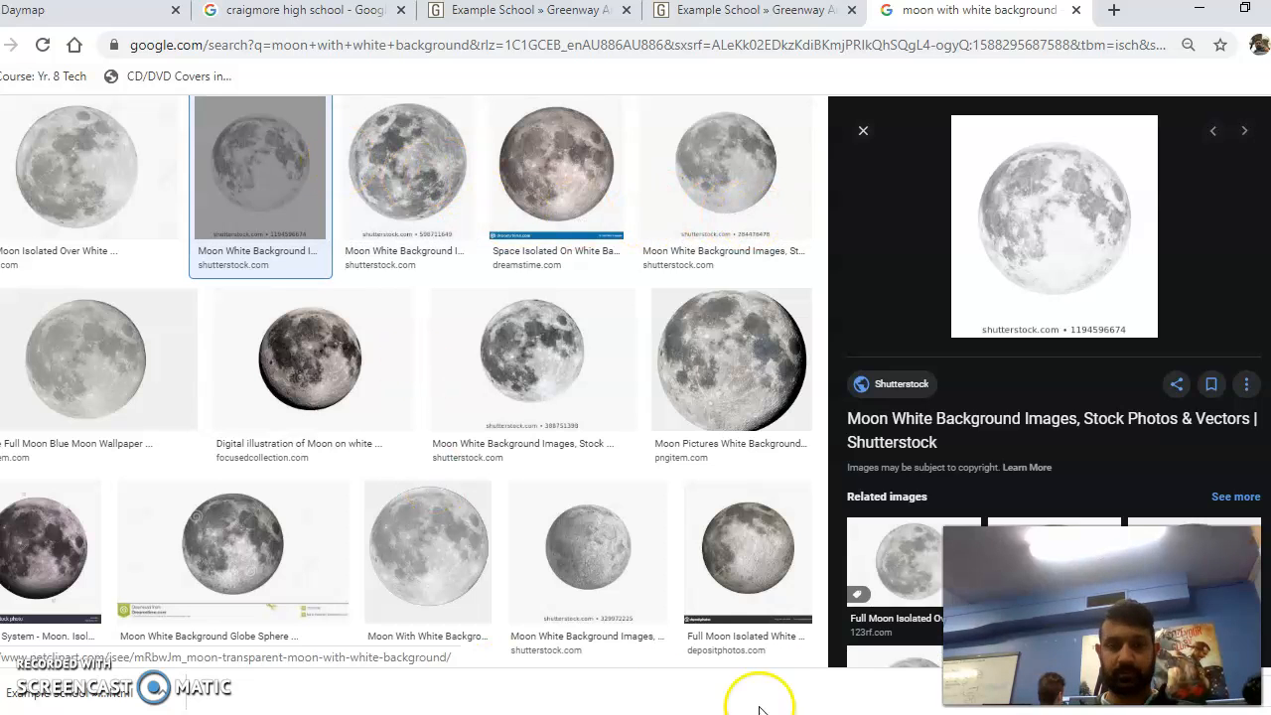
- Go to Shutterstock's moon white background images from a moon result and open the full moon on a white background photo
click(638, 588)
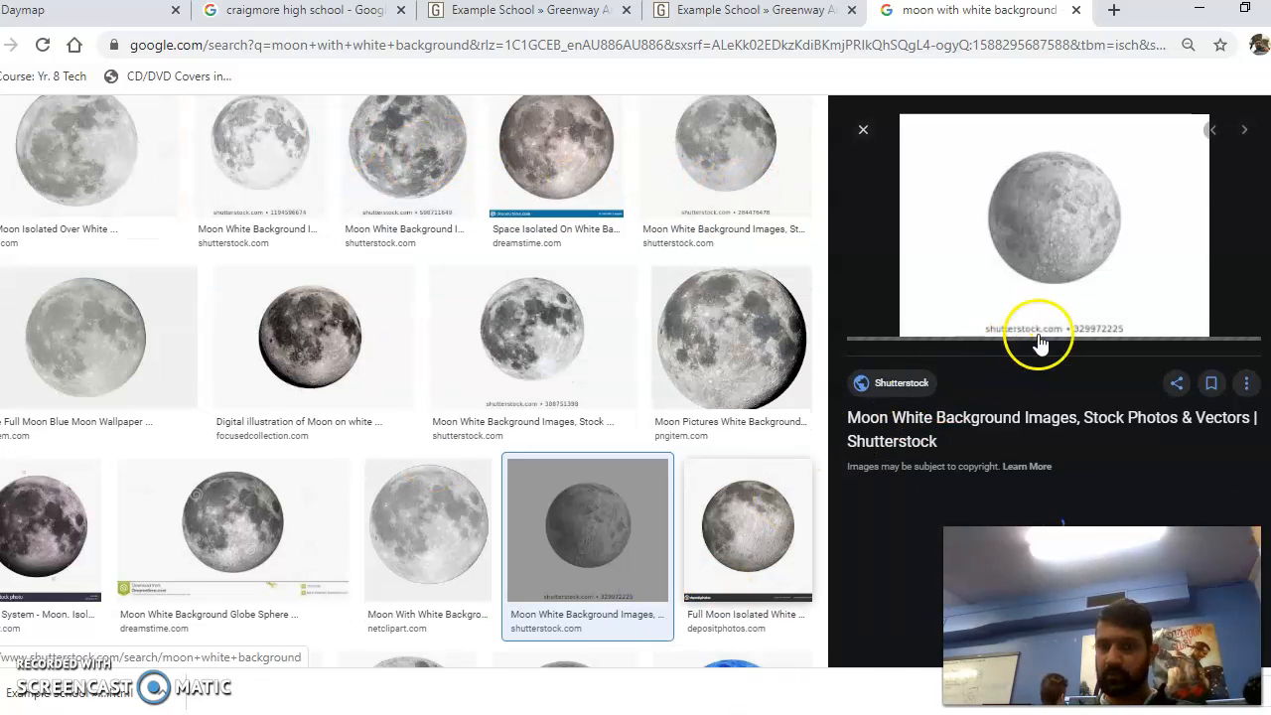
click(1097, 256)
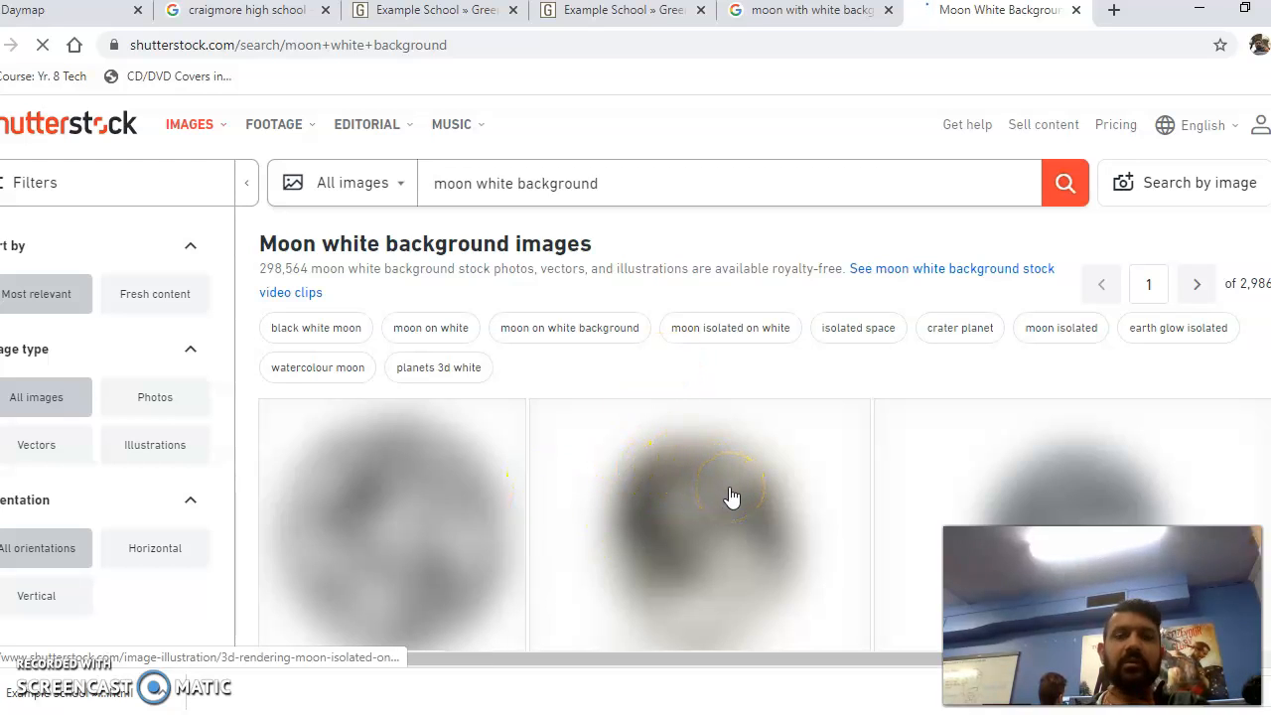
scroll(731, 497, down, 5)
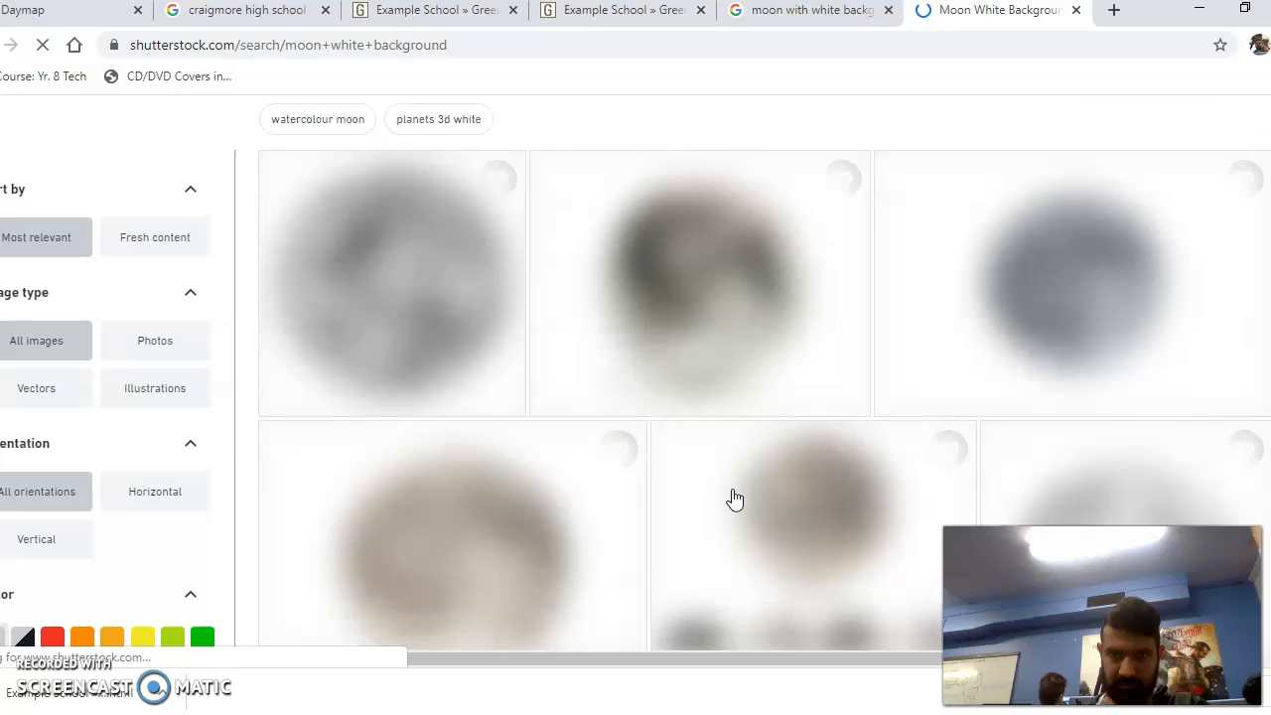
scroll(732, 500, up, 3)
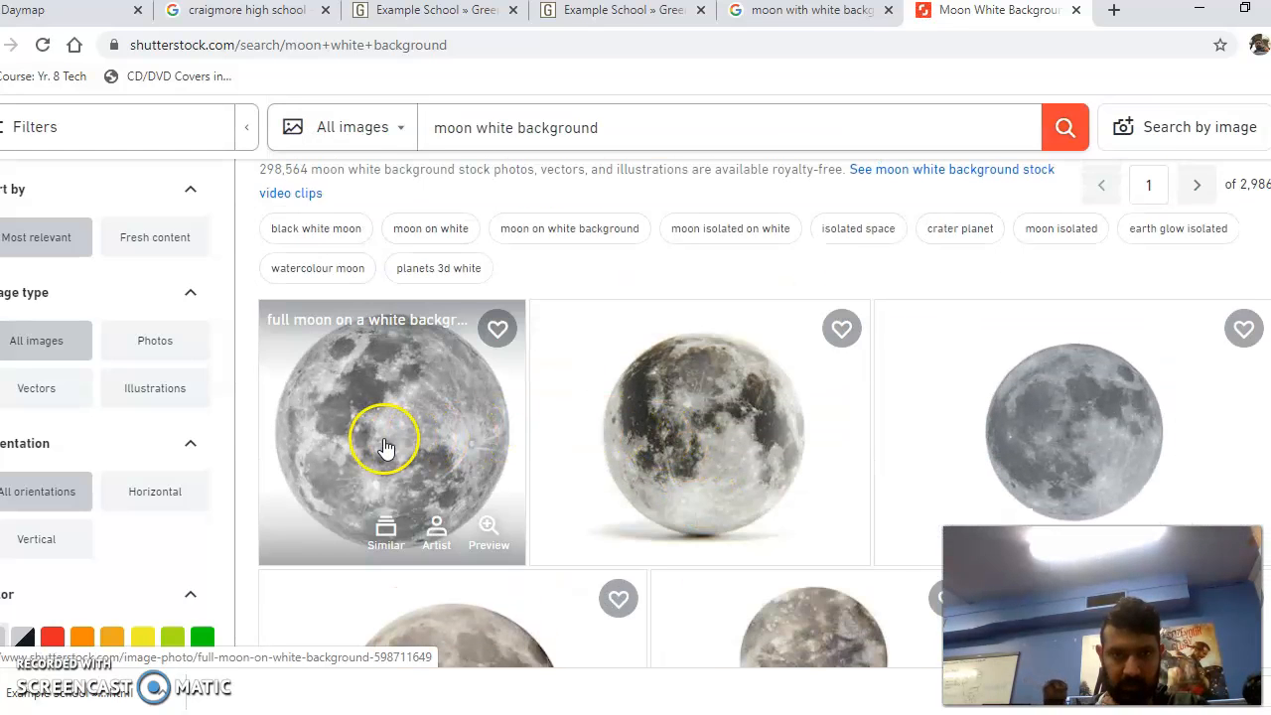
click(387, 448)
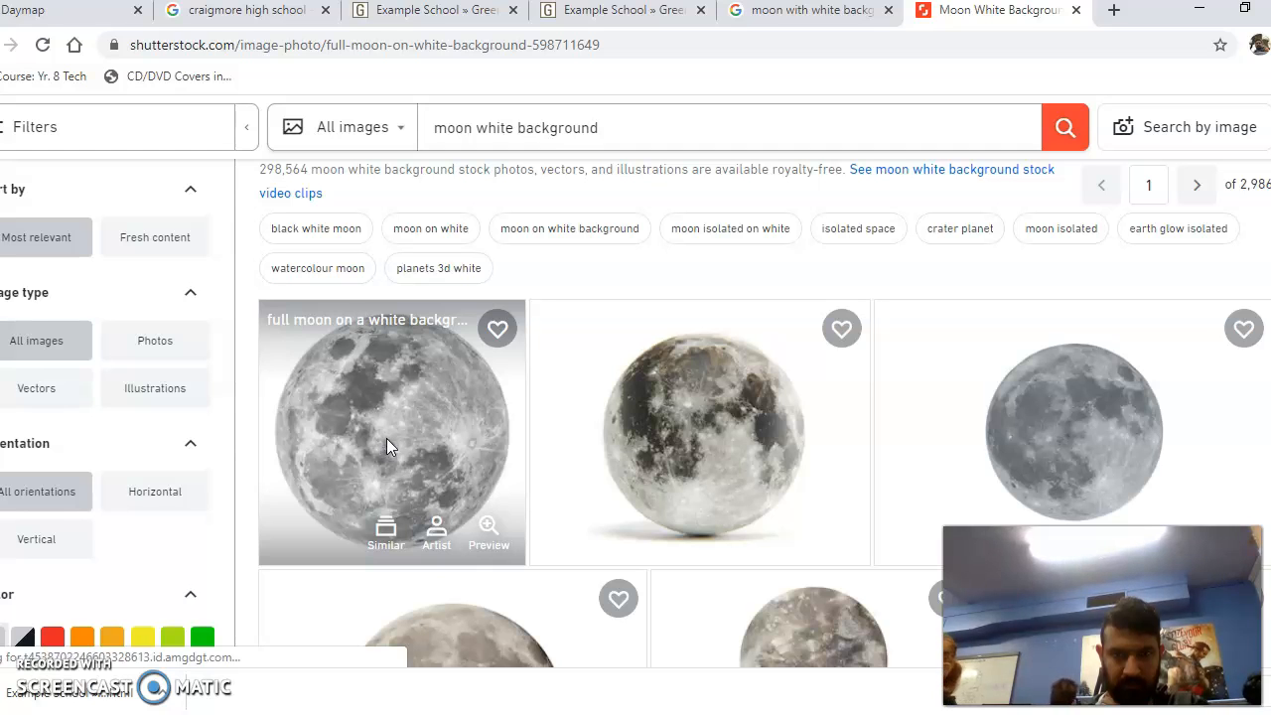
click(916, 650)
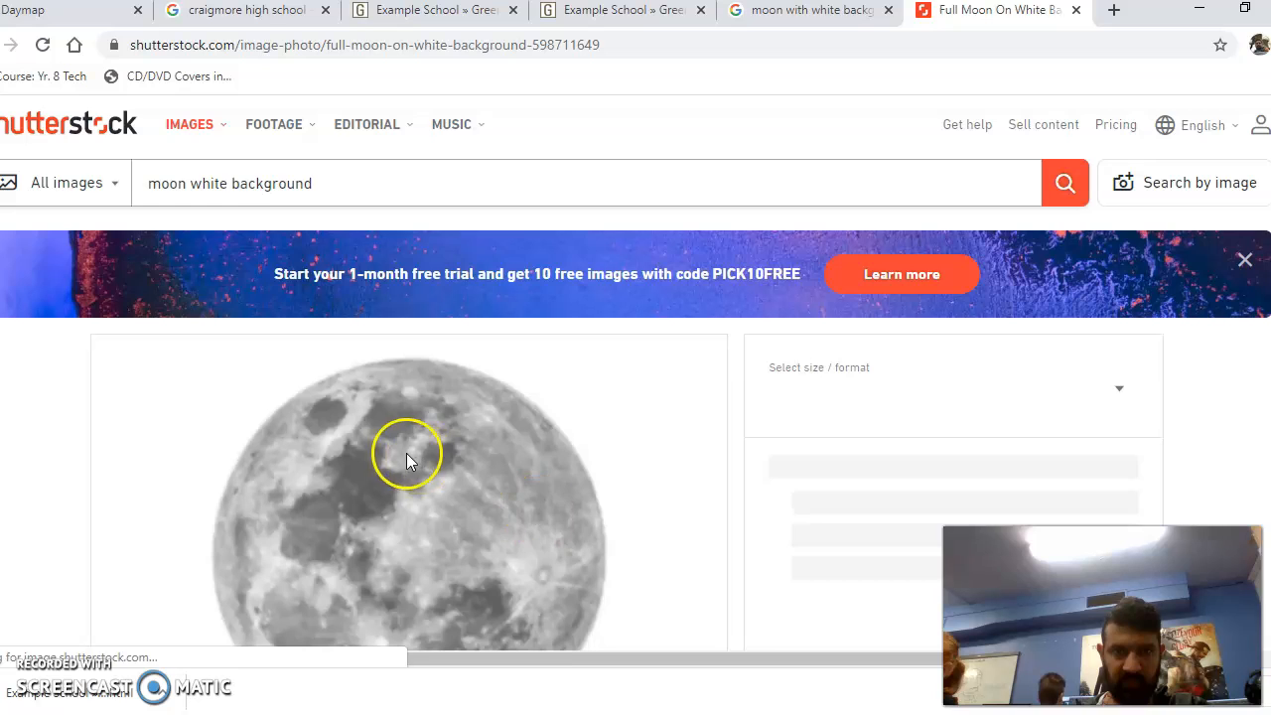
- Save the full moon on a white background image to the Maya Textures folder in Pictures, keeping its suggested file name
scroll(417, 457, down, 4)
right_click(440, 282)
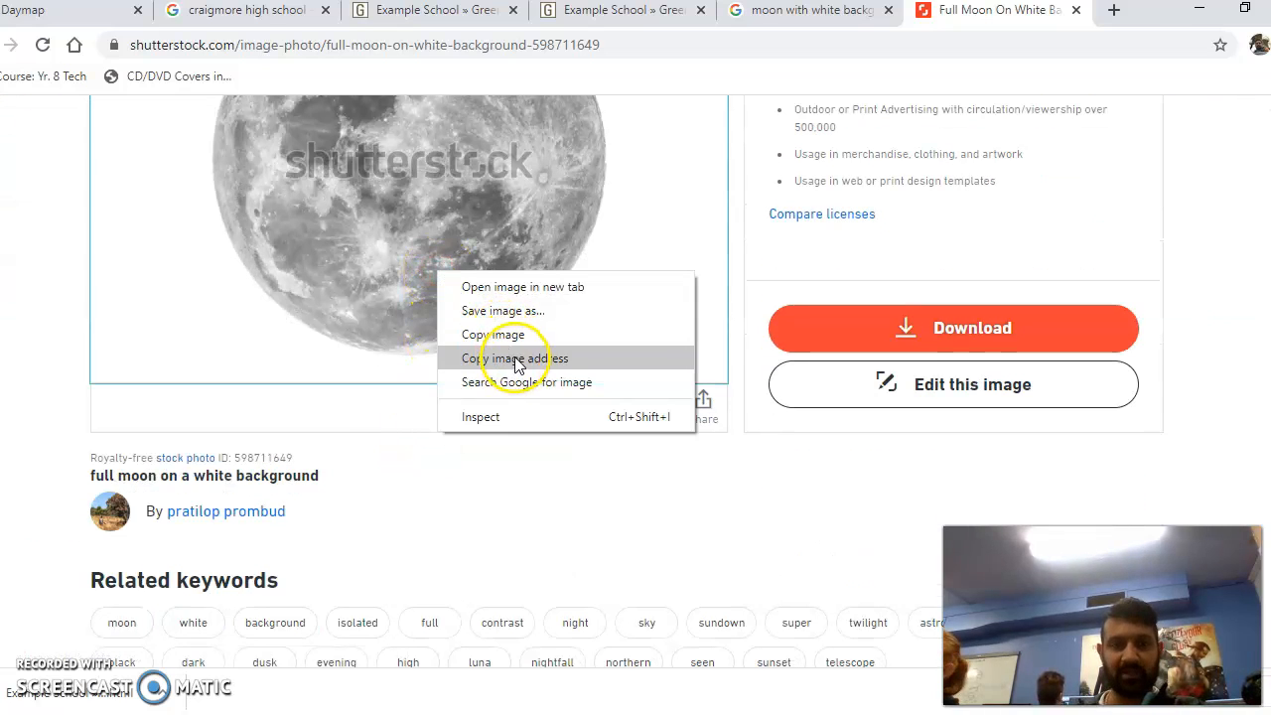
click(538, 335)
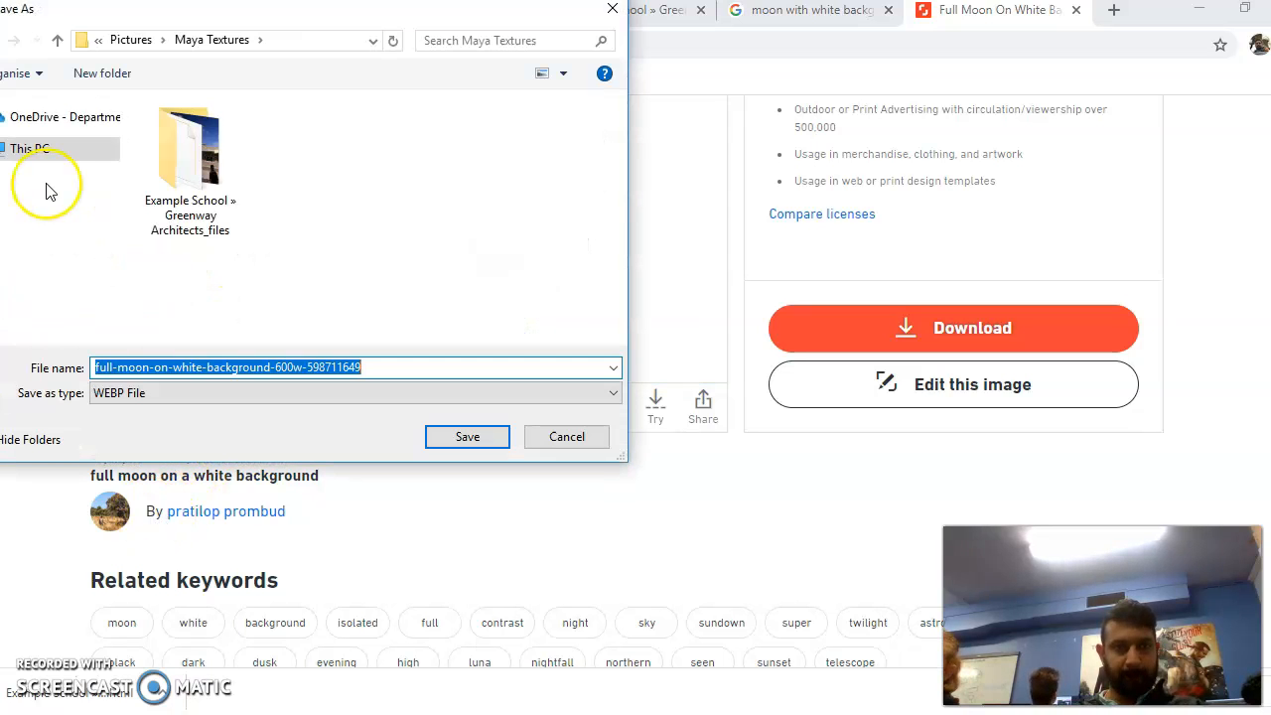
click(58, 41)
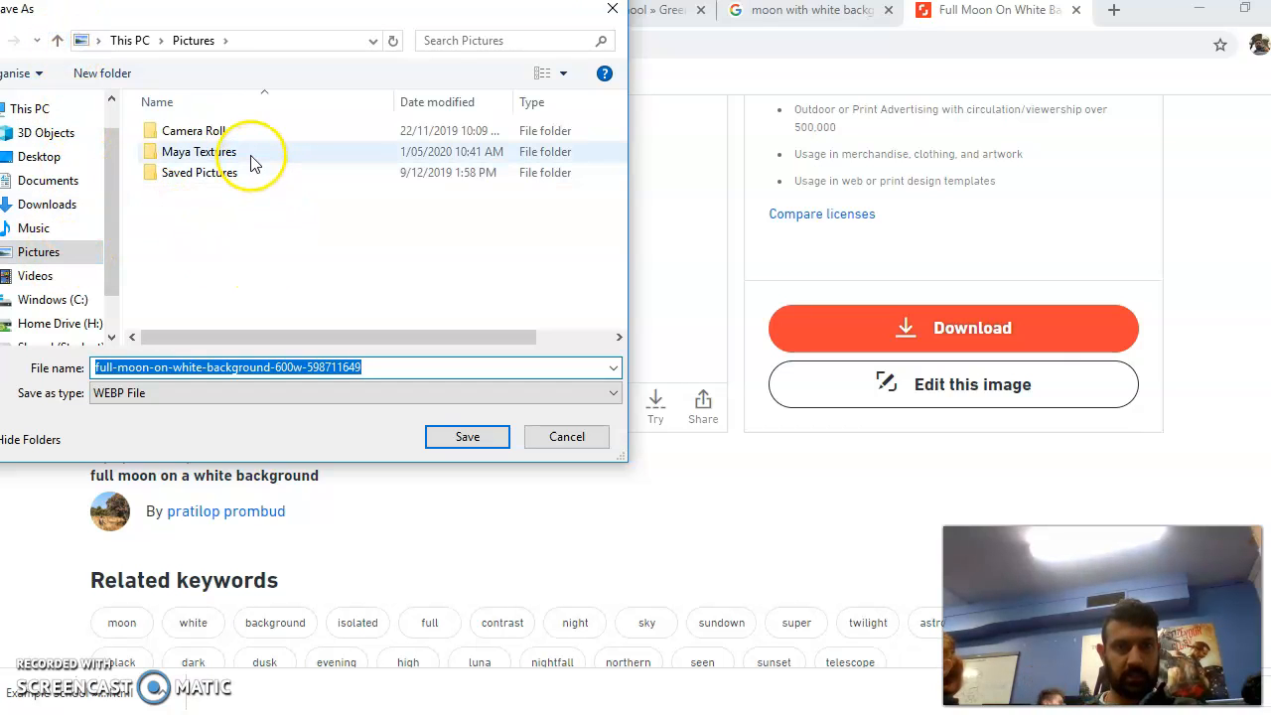
double_click(249, 157)
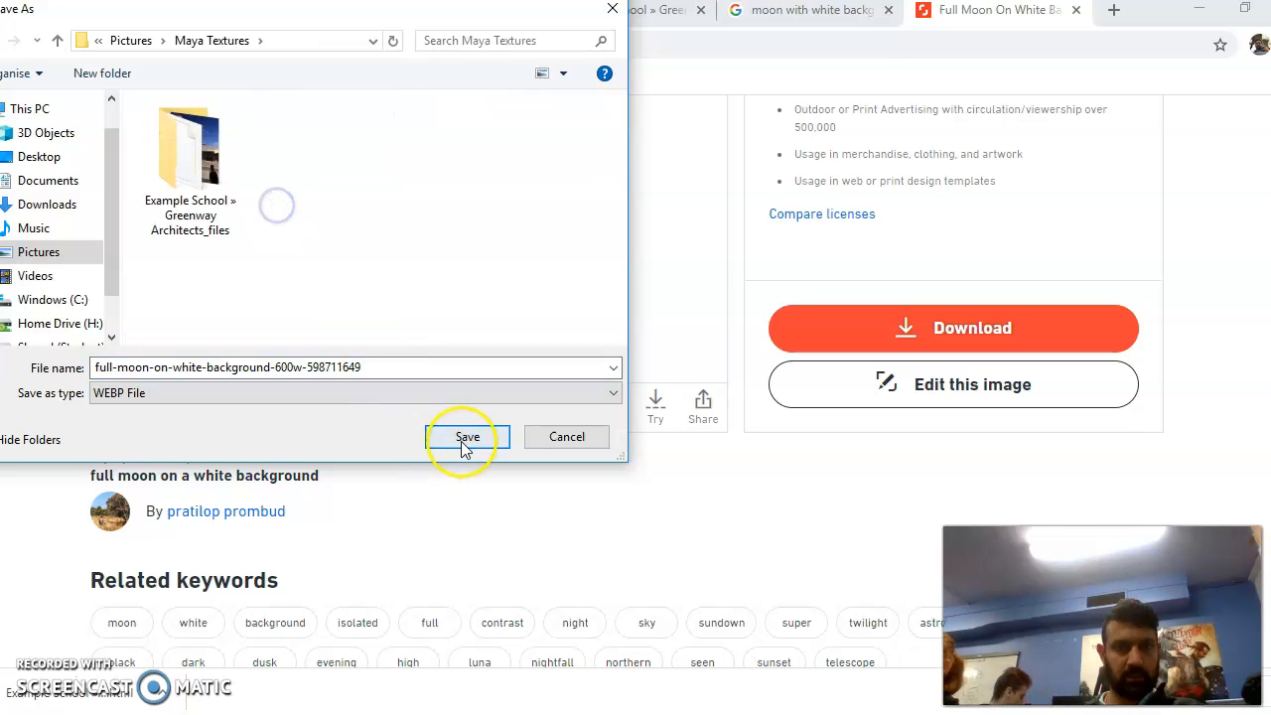
click(463, 439)
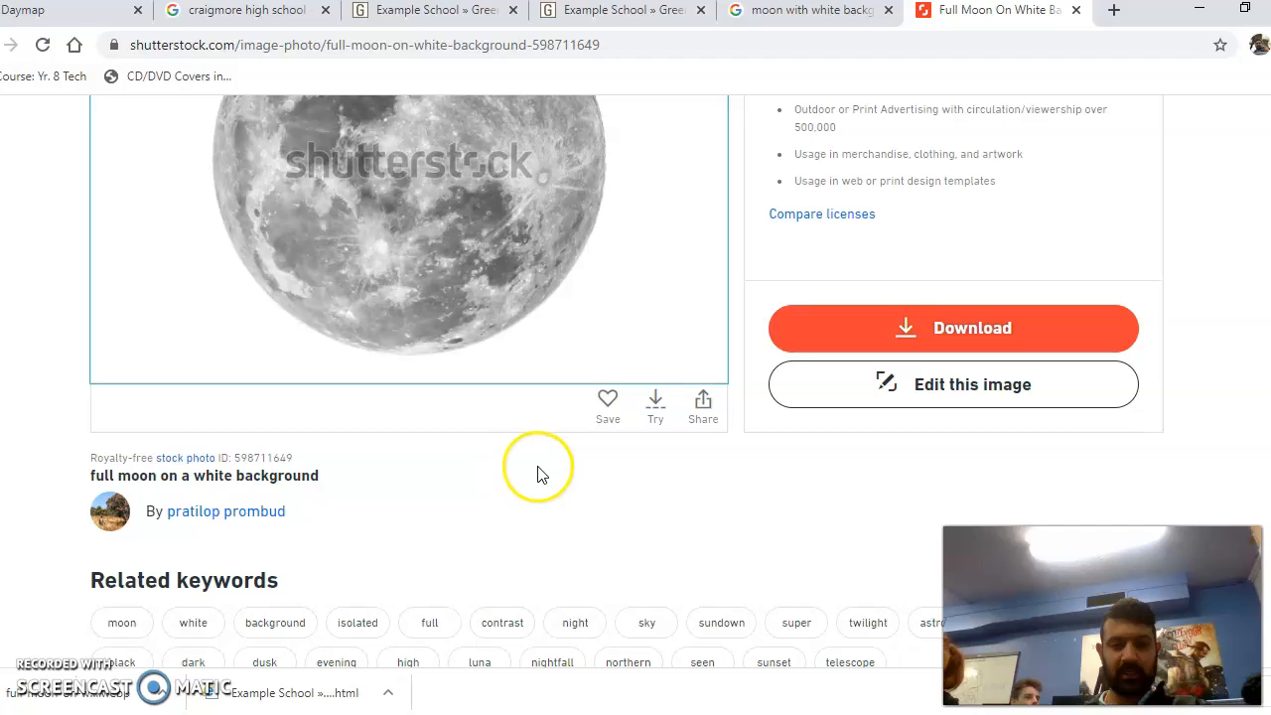
- Switch to Photopea and close the Layer Style dialog without applying its settings
key(alt+Tab)
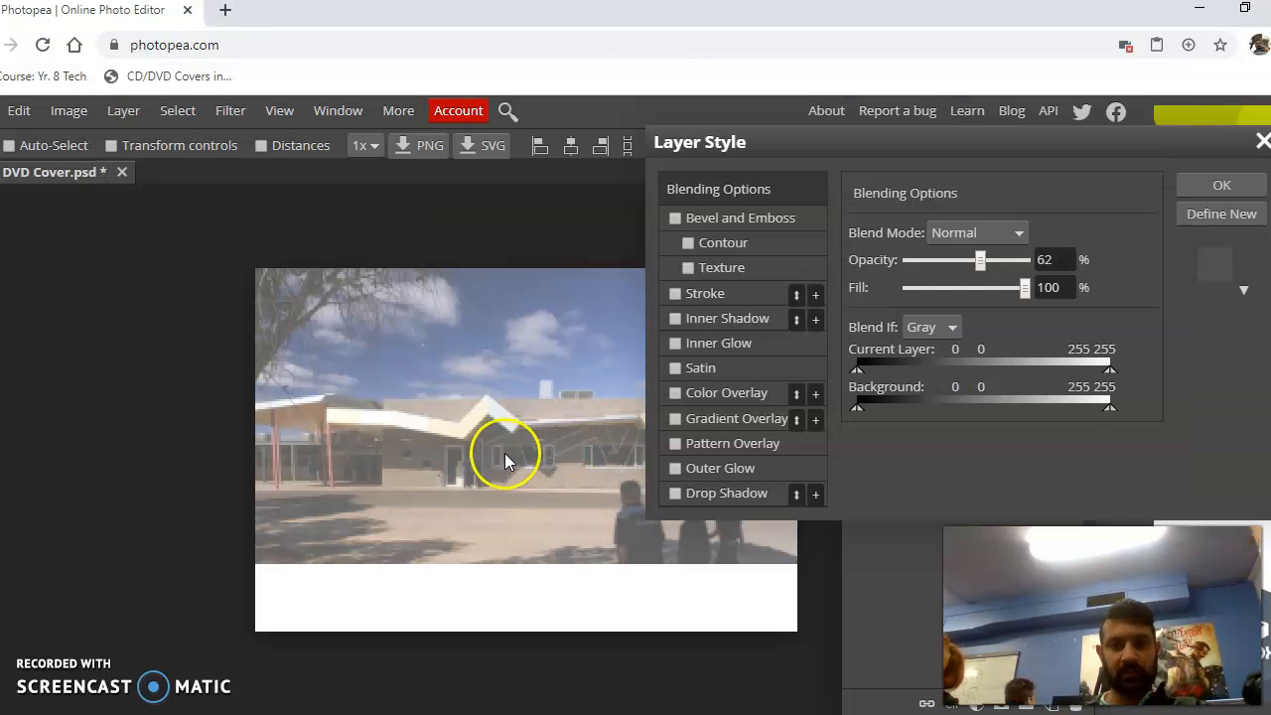
click(1261, 143)
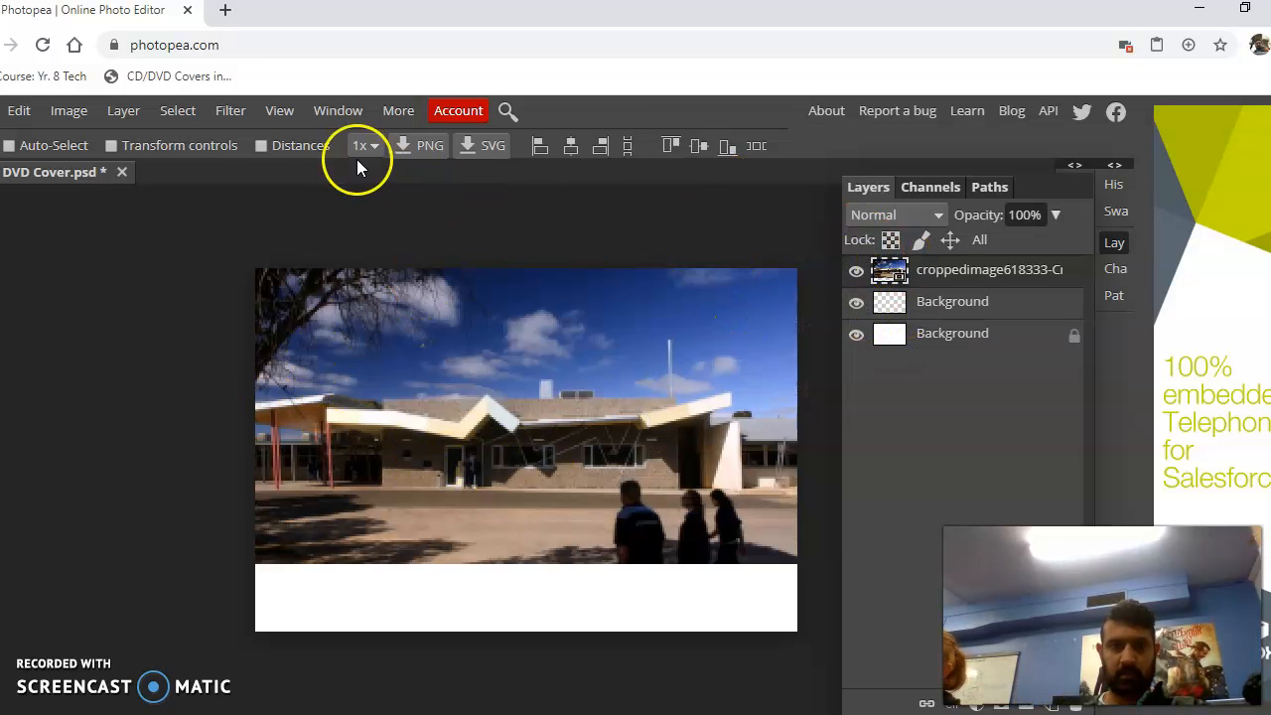
click(2, 110)
click(11, 204)
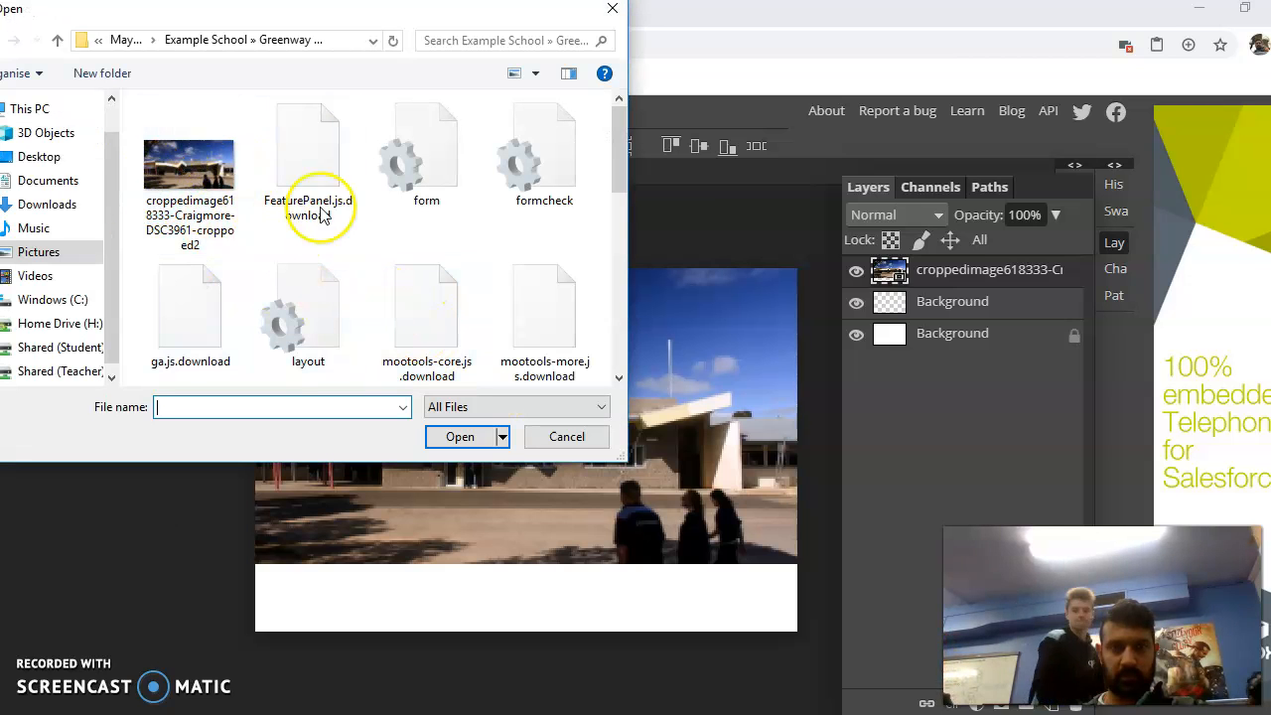
click(612, 9)
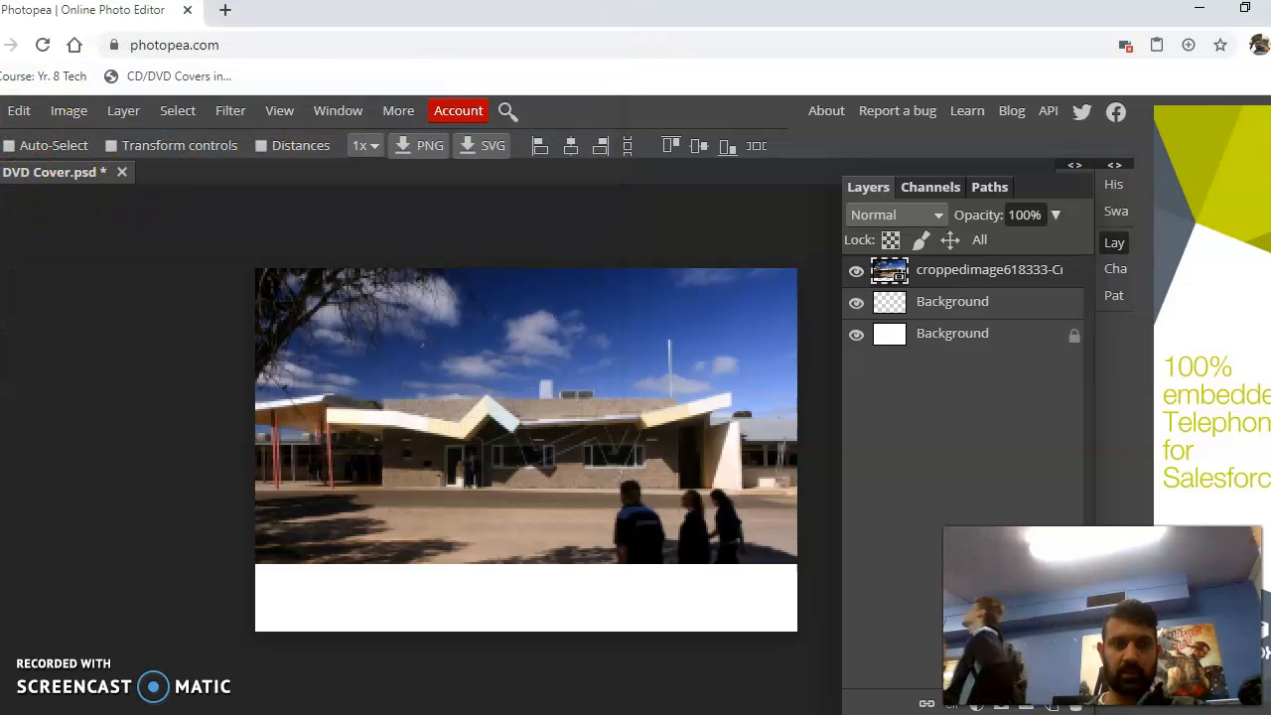
- Place the saved full moon image from the Maya Textures folder into the DVD cover as a new layer
click(0, 111)
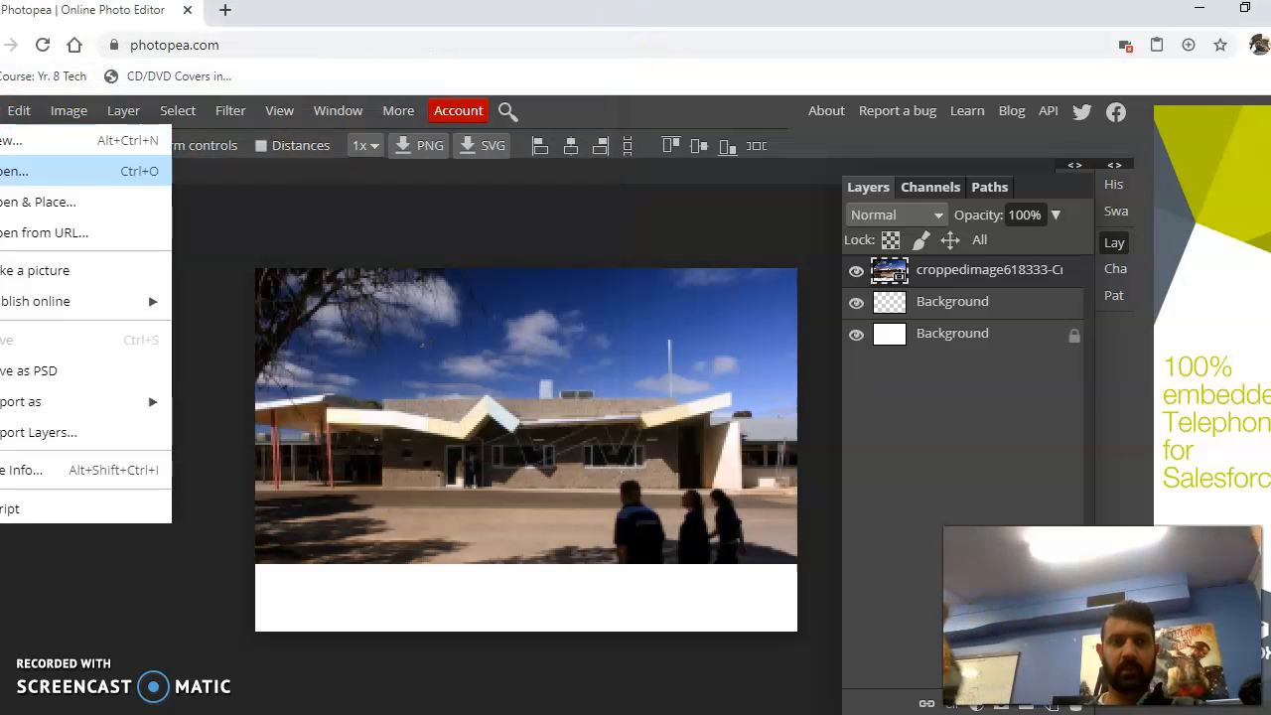
click(71, 204)
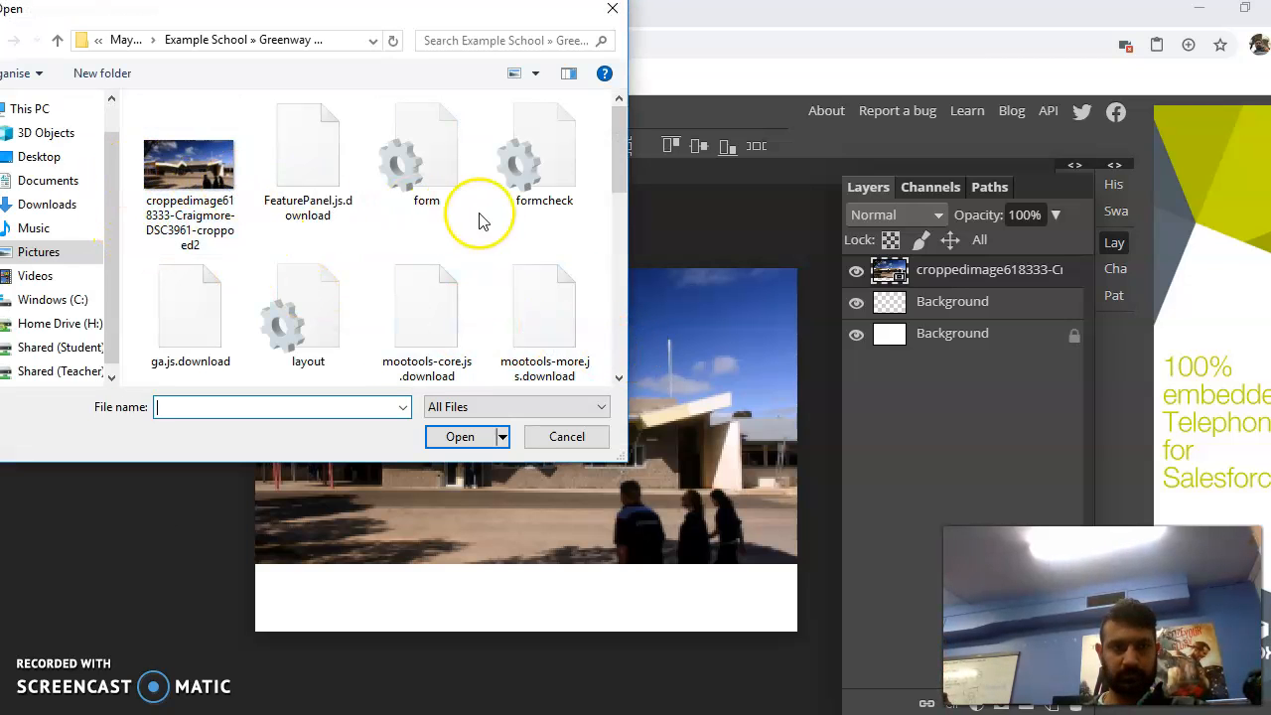
click(56, 40)
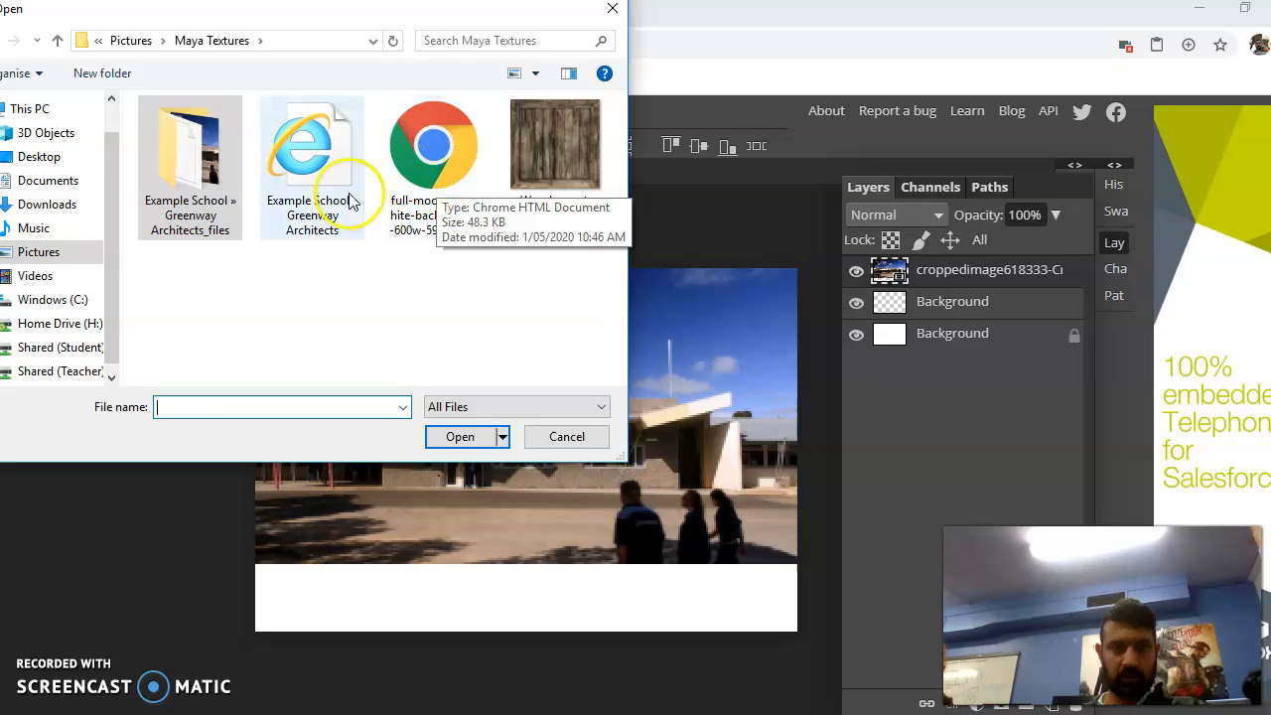
double_click(392, 180)
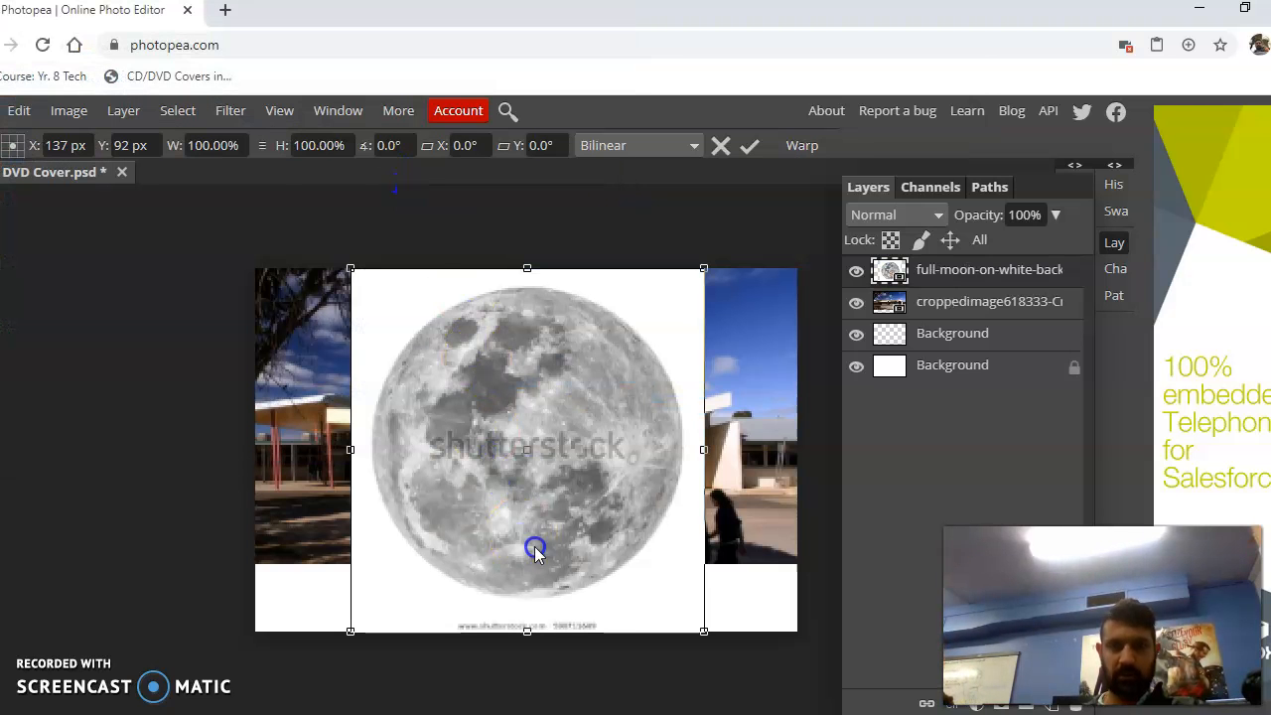
right_click(688, 583)
click(632, 377)
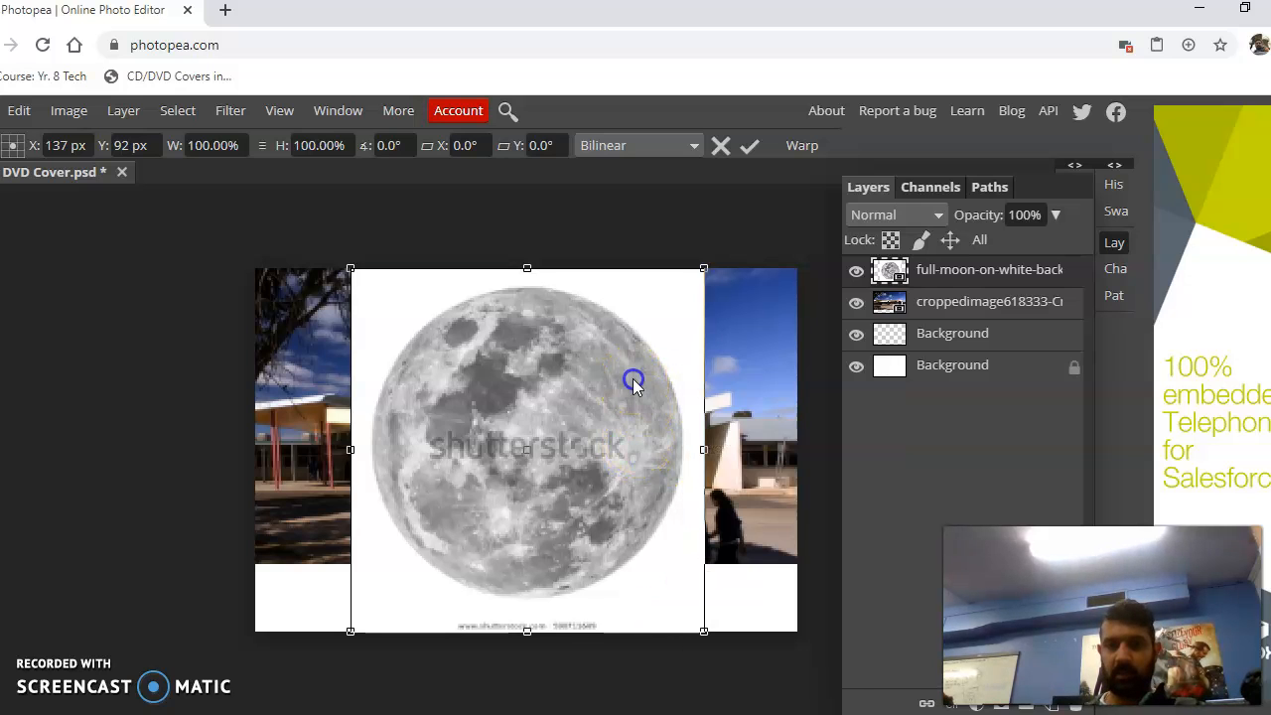
double_click(587, 381)
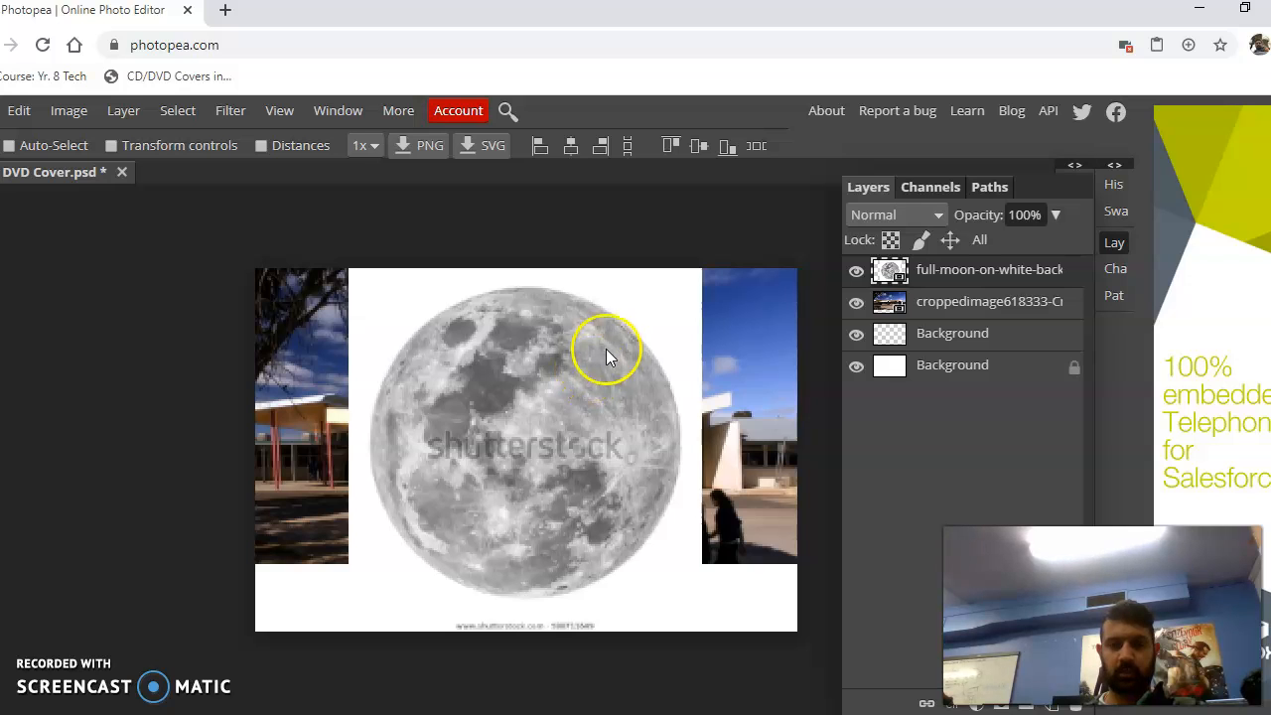
- Open the full moon layer's smart object for editing and move the browser window so the whole set of tools shows
double_click(926, 270)
double_click(893, 274)
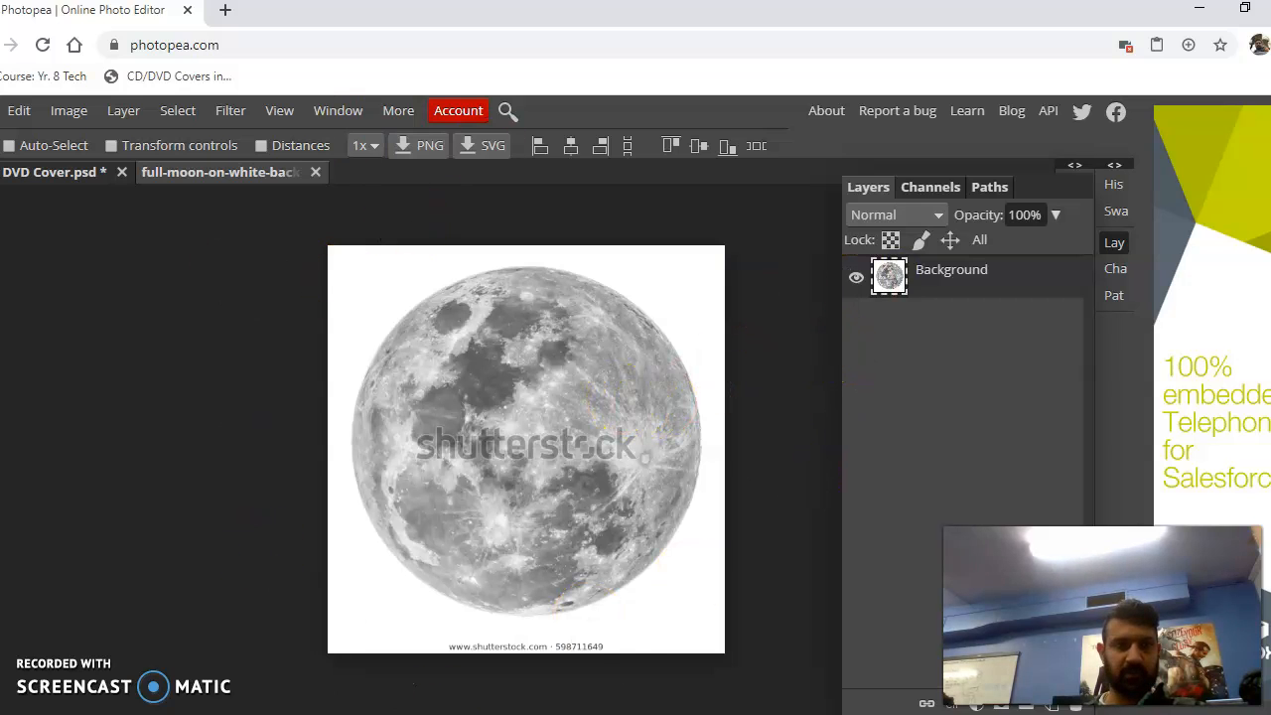
click(0, 211)
click(0, 212)
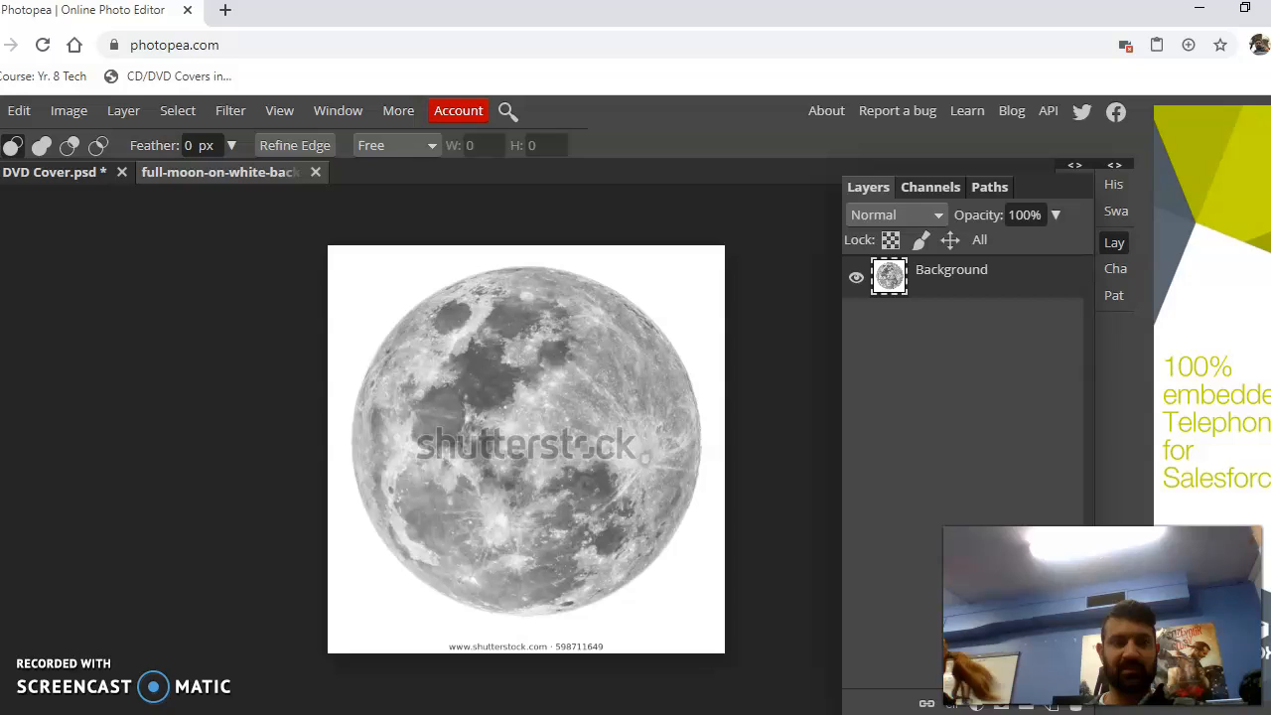
drag(275, 23, 399, 48)
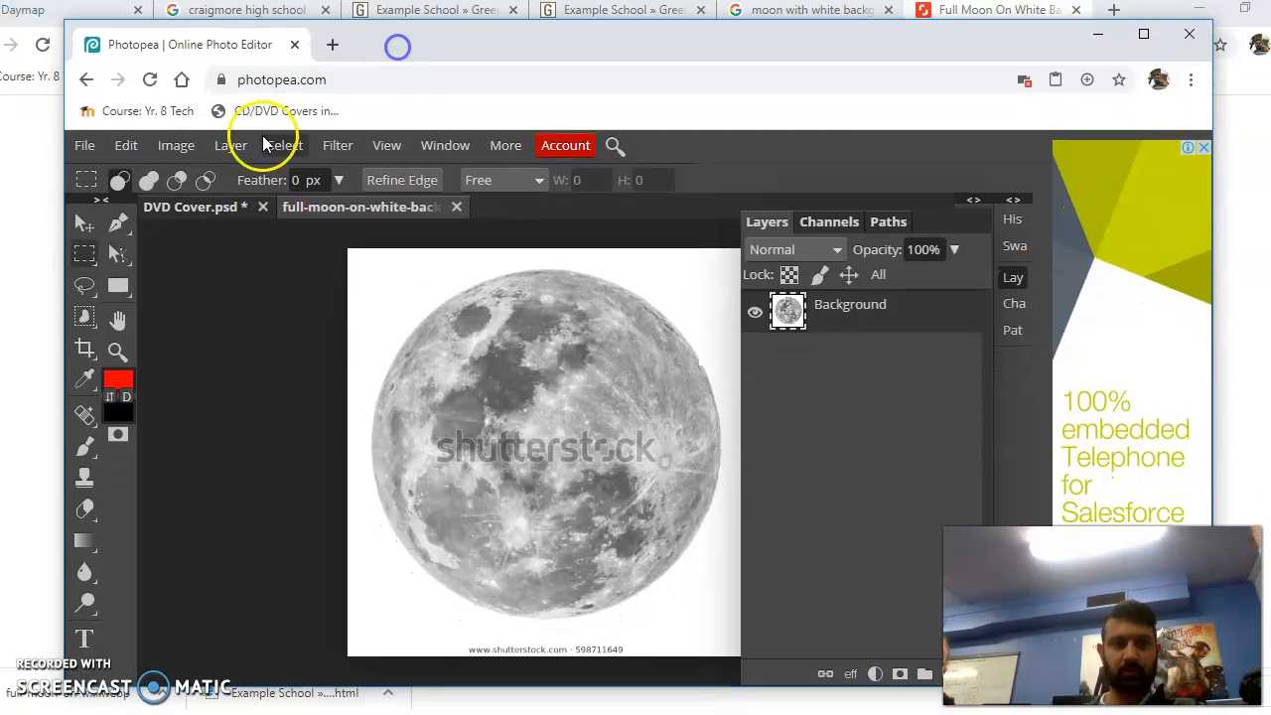
- Look through the marquee, lasso, pen, crop, healing and eyedropper tool groups for a way to cut out the moon
click(86, 253)
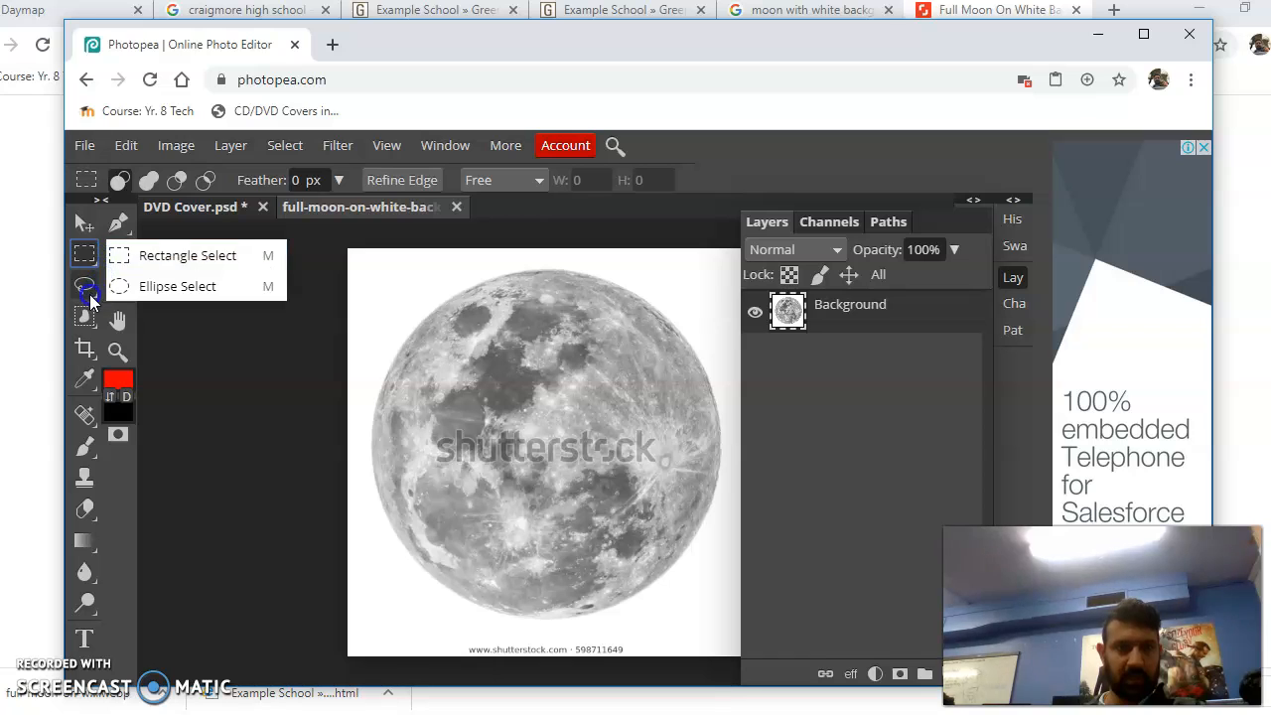
click(90, 294)
click(151, 336)
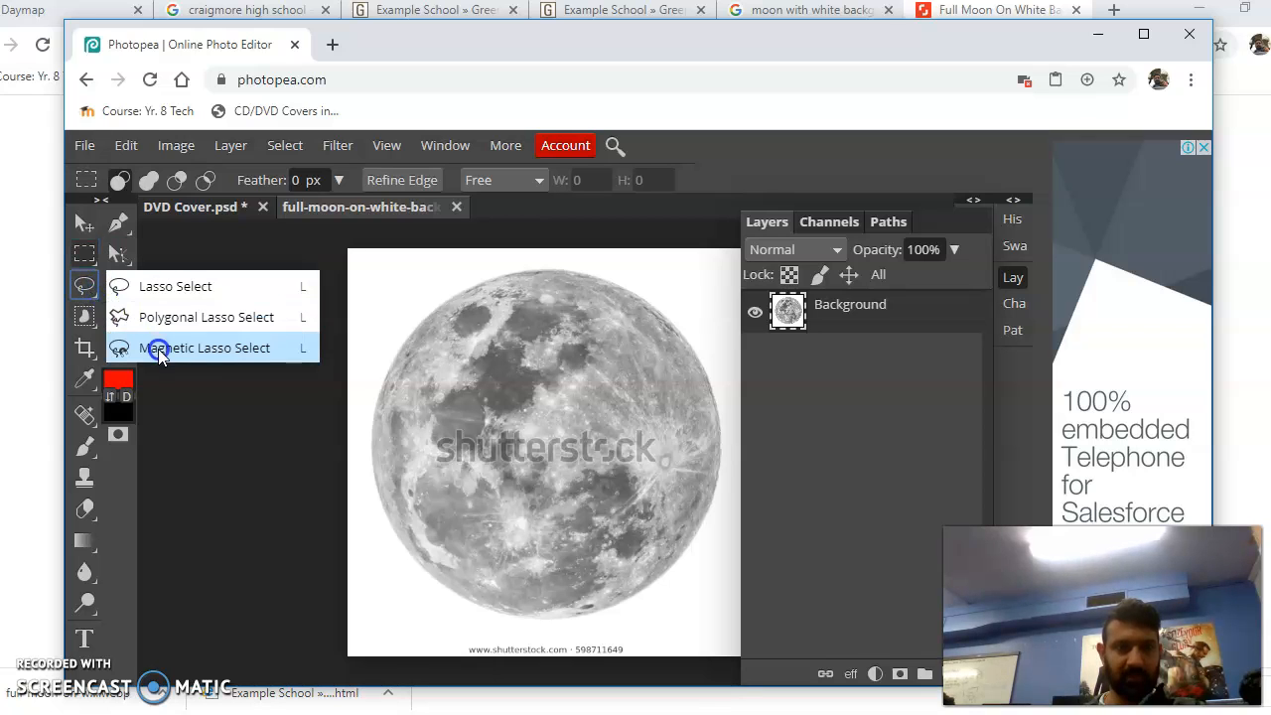
click(87, 278)
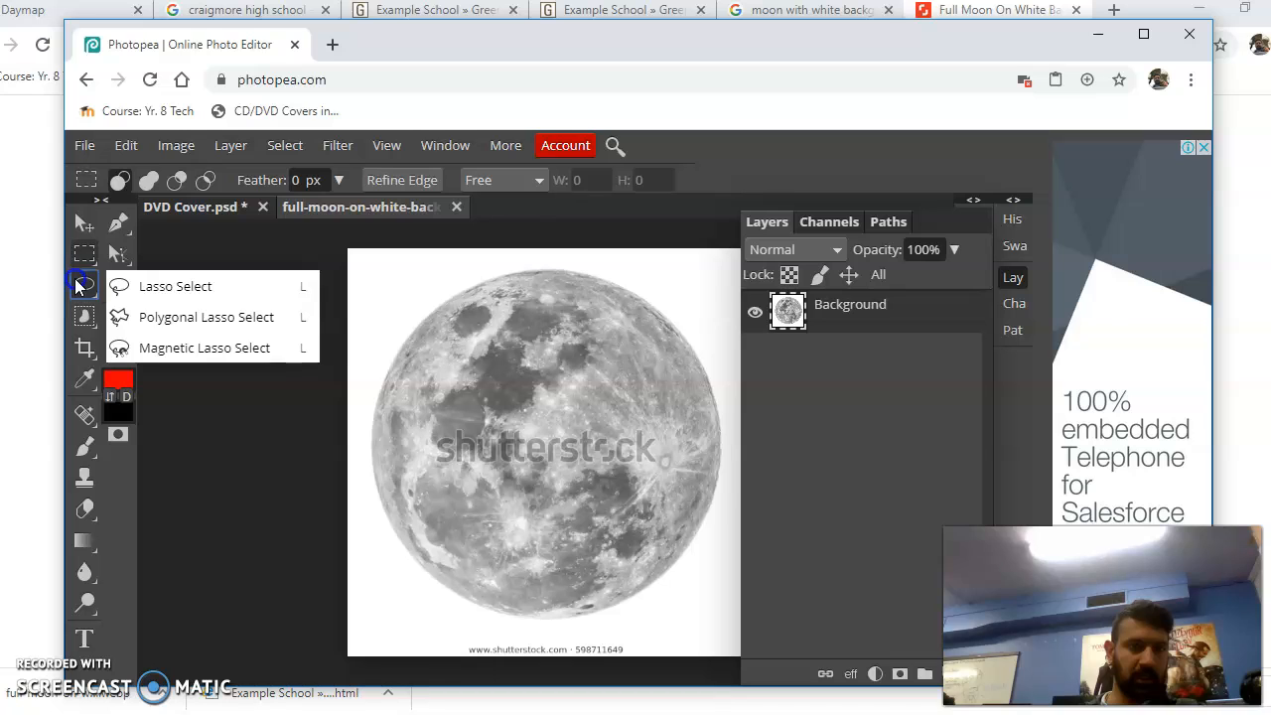
click(123, 224)
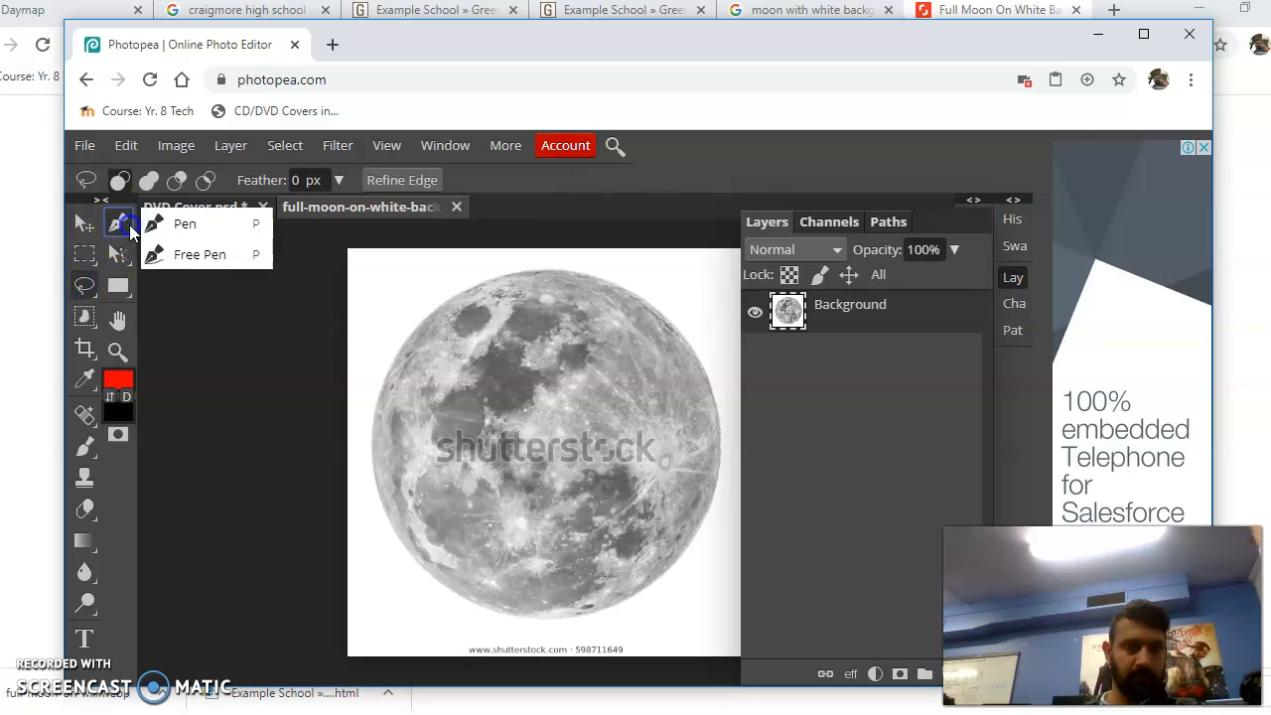
click(128, 227)
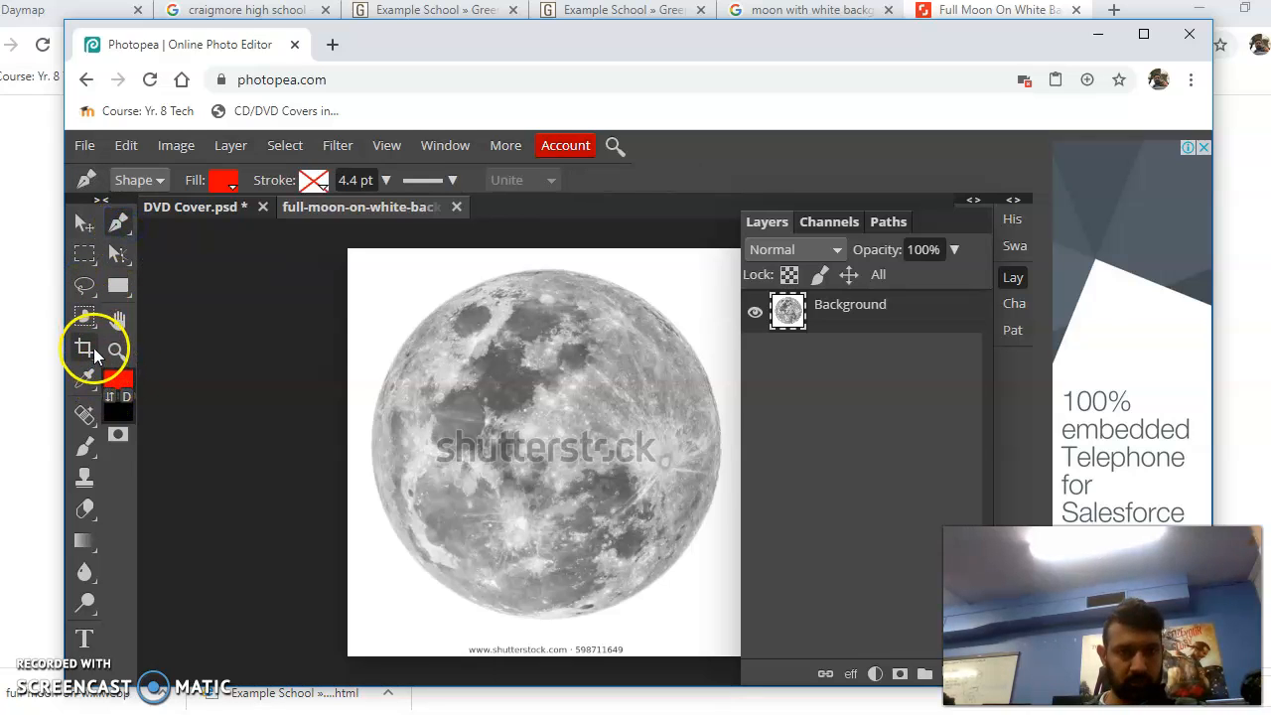
click(86, 349)
click(89, 353)
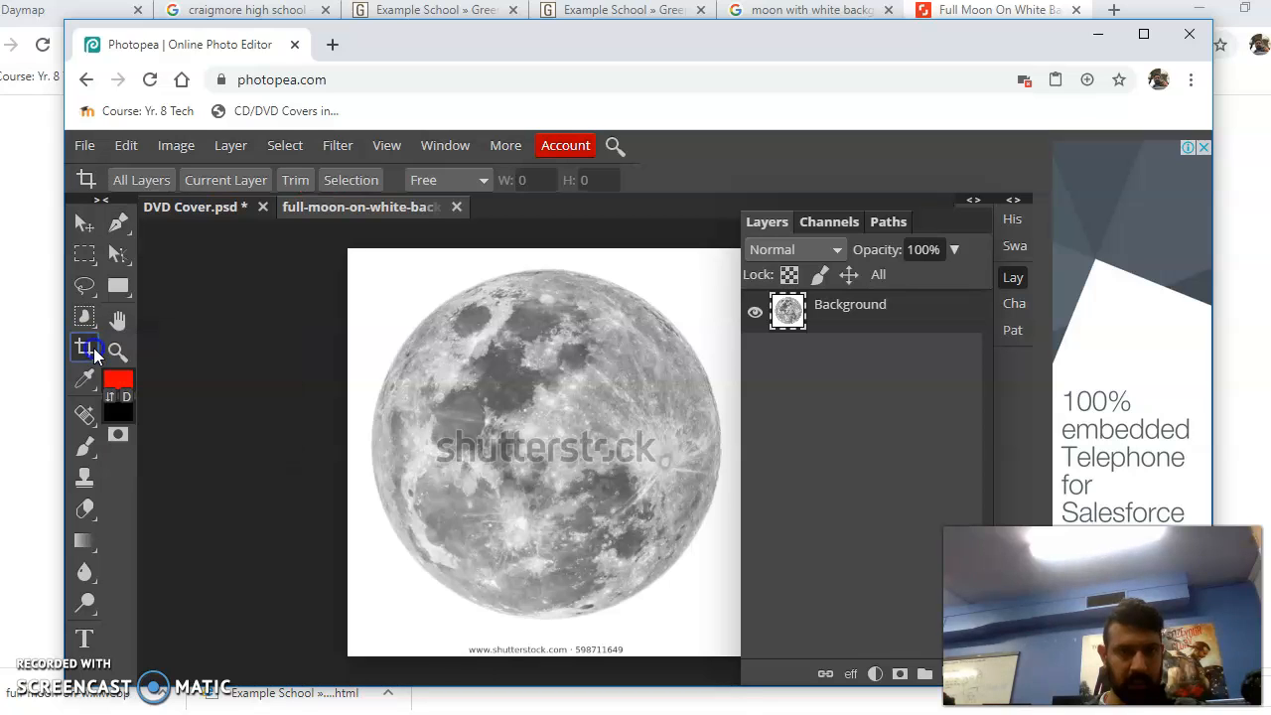
click(87, 426)
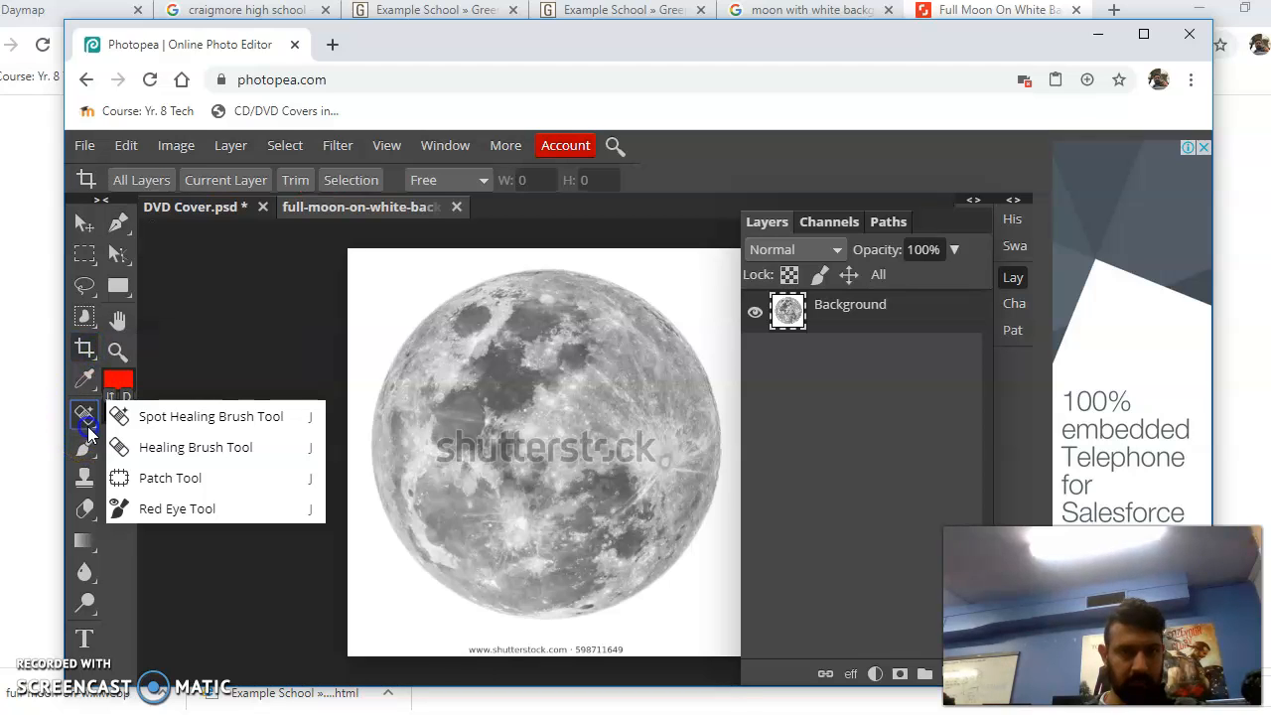
click(87, 426)
click(89, 383)
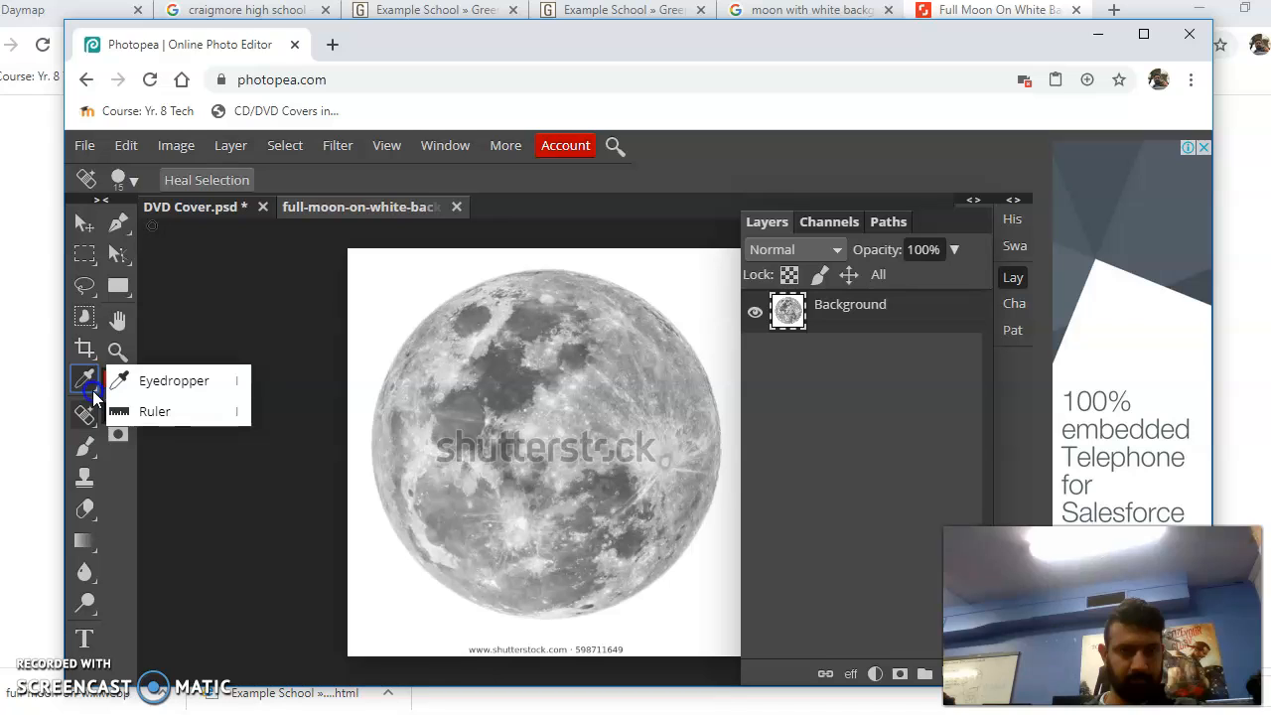
click(95, 395)
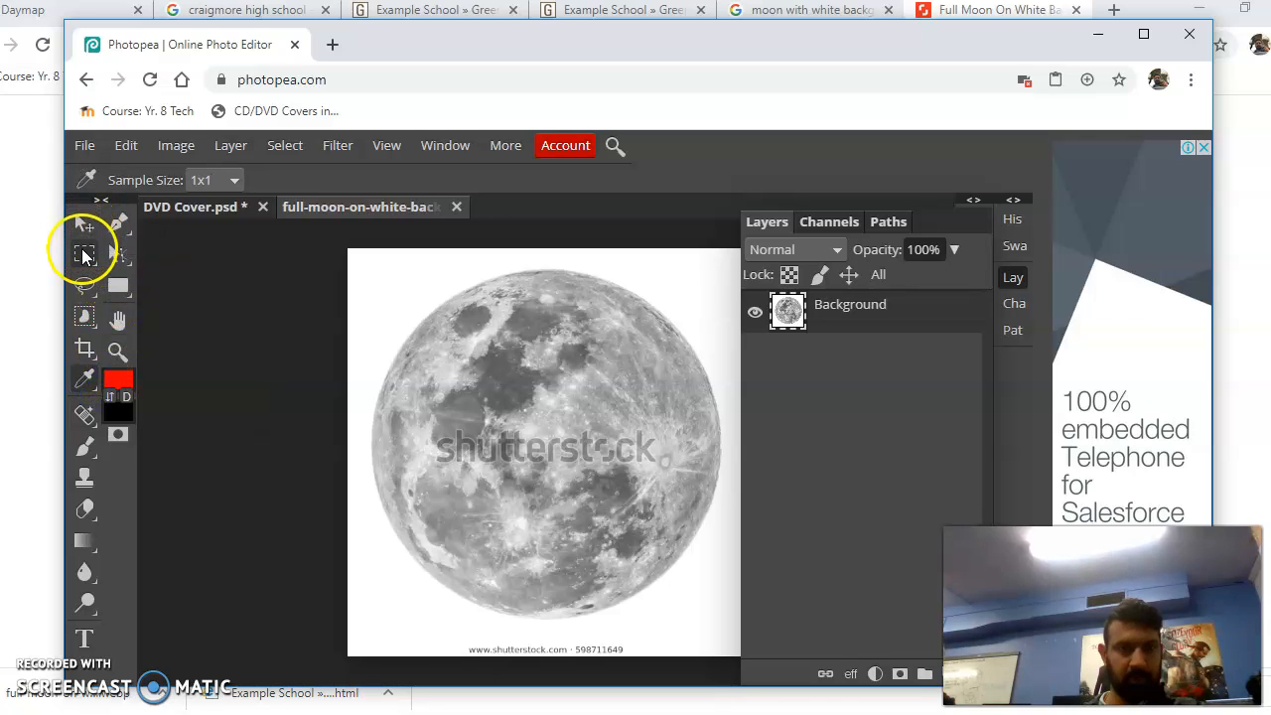
click(84, 256)
- Try to trace the full outline of the moon with the Magnetic Lasso
click(80, 288)
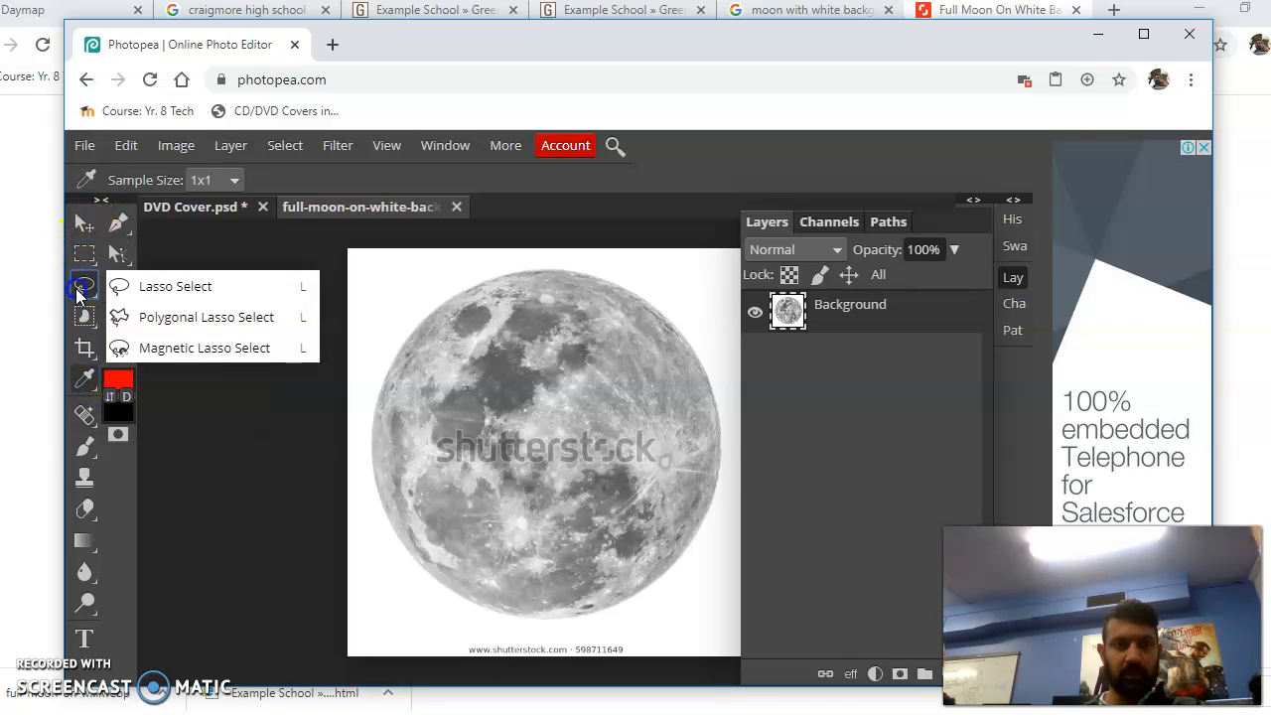
click(150, 352)
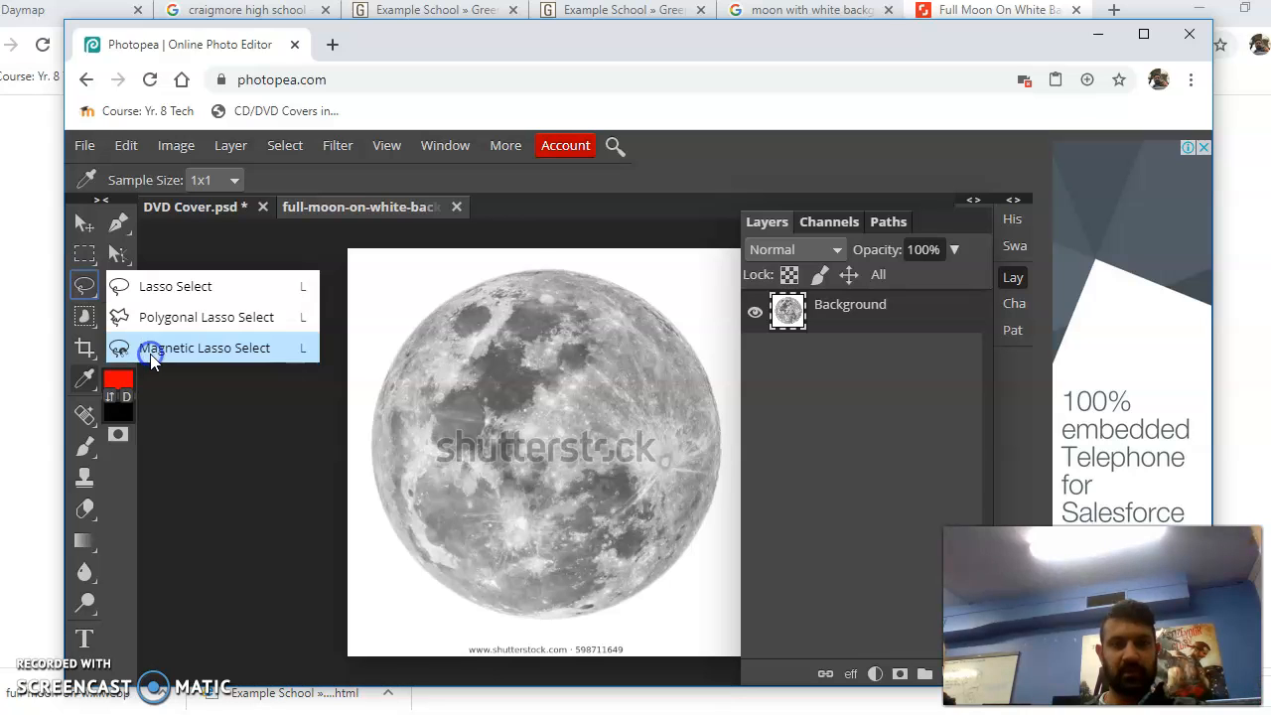
click(475, 285)
drag(461, 284, 392, 329)
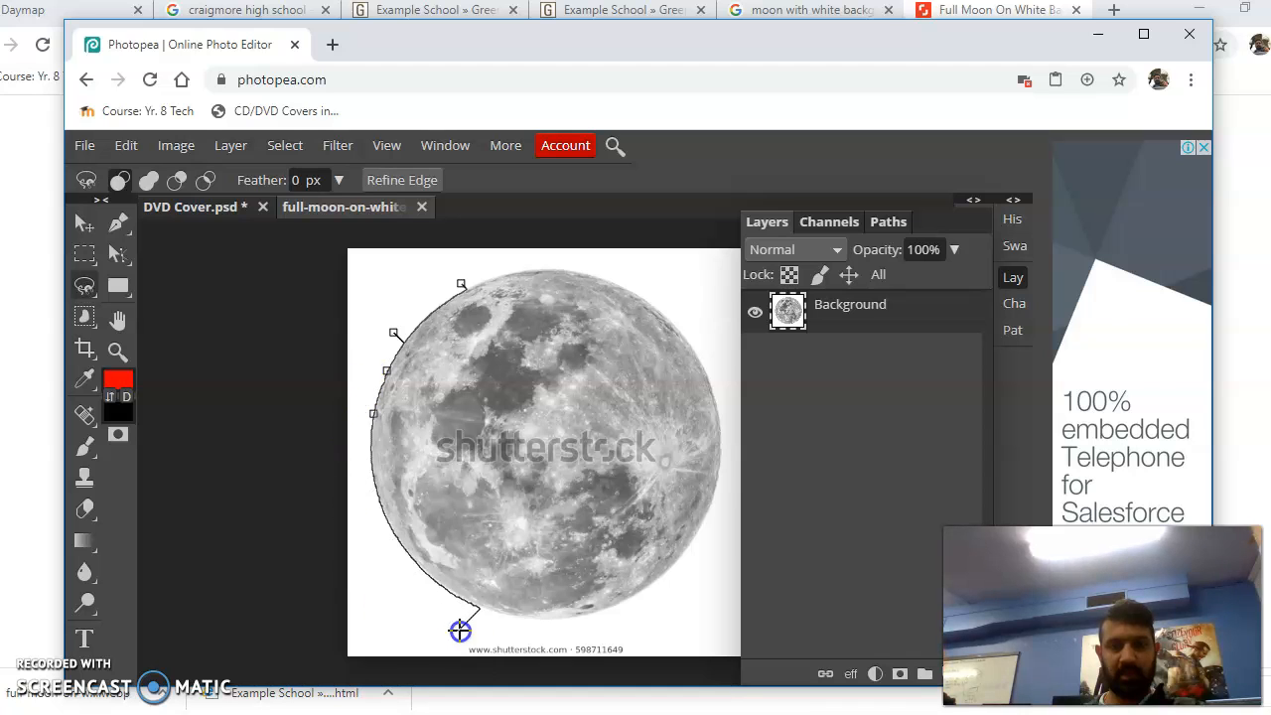
drag(631, 634, 684, 621)
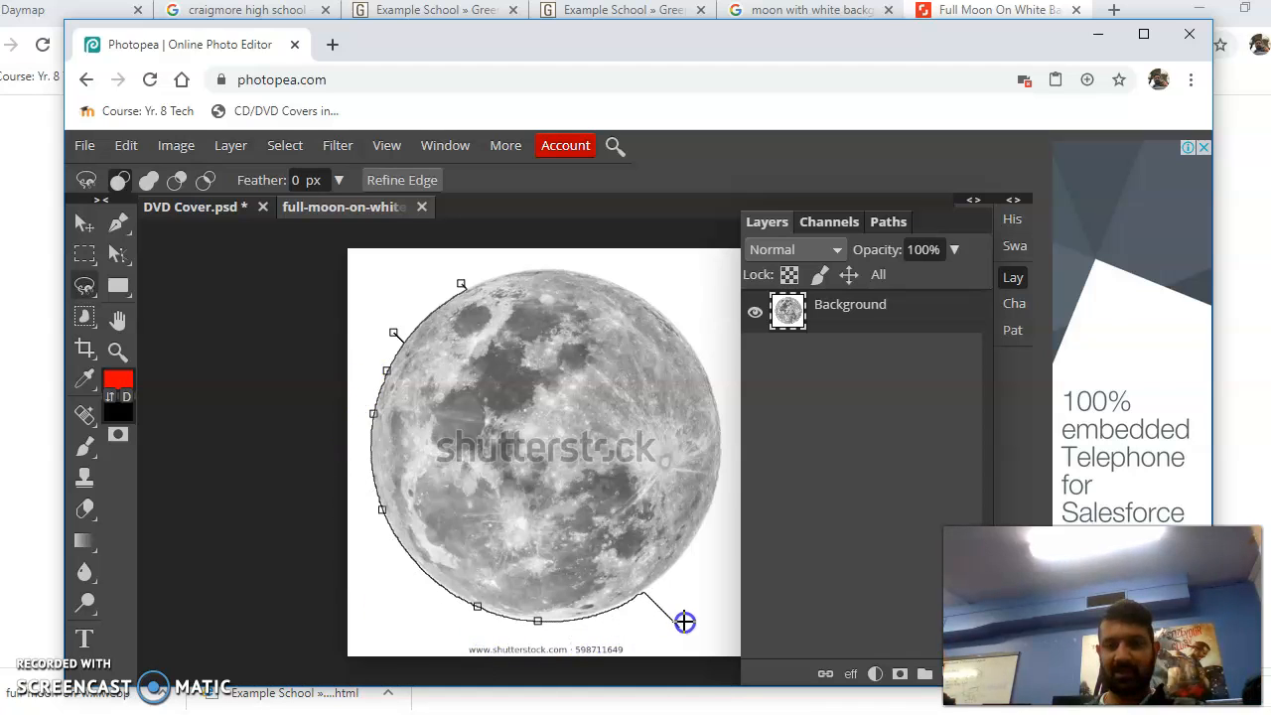
drag(746, 513, 722, 372)
mouse_move(698, 303)
mouse_down()
mouse_move(637, 247)
mouse_move(576, 248)
mouse_up()
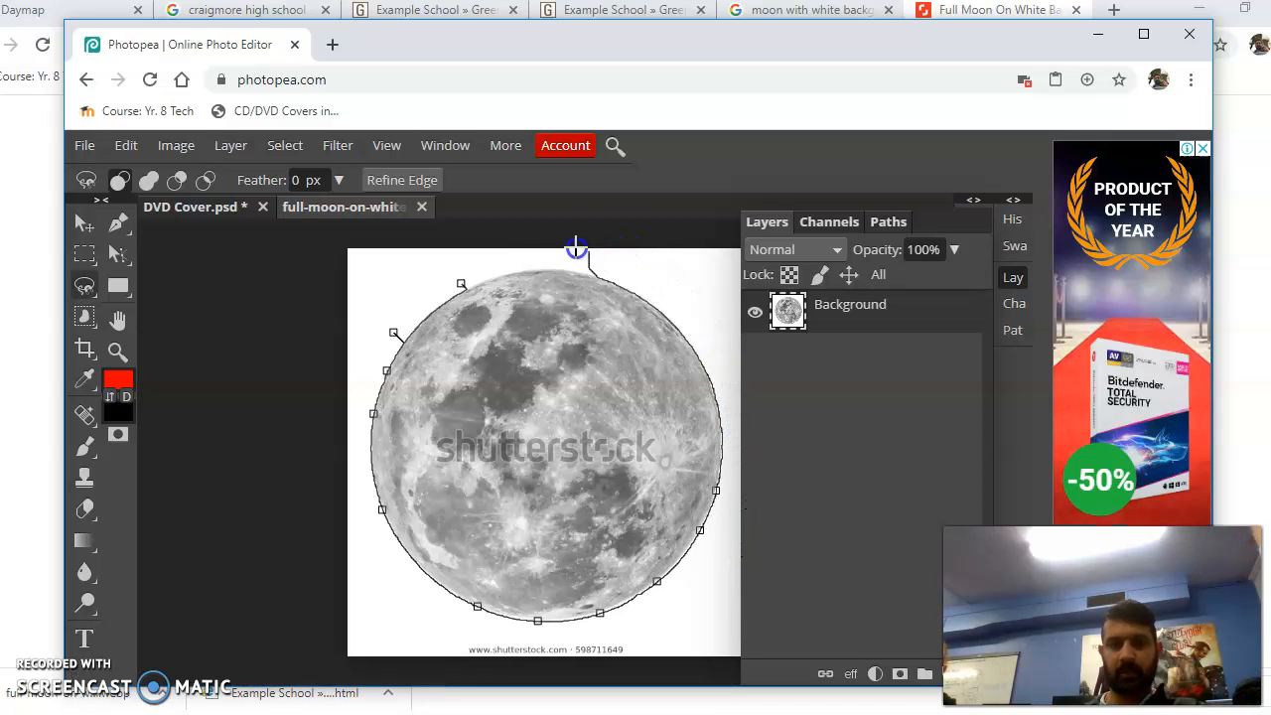
click(456, 279)
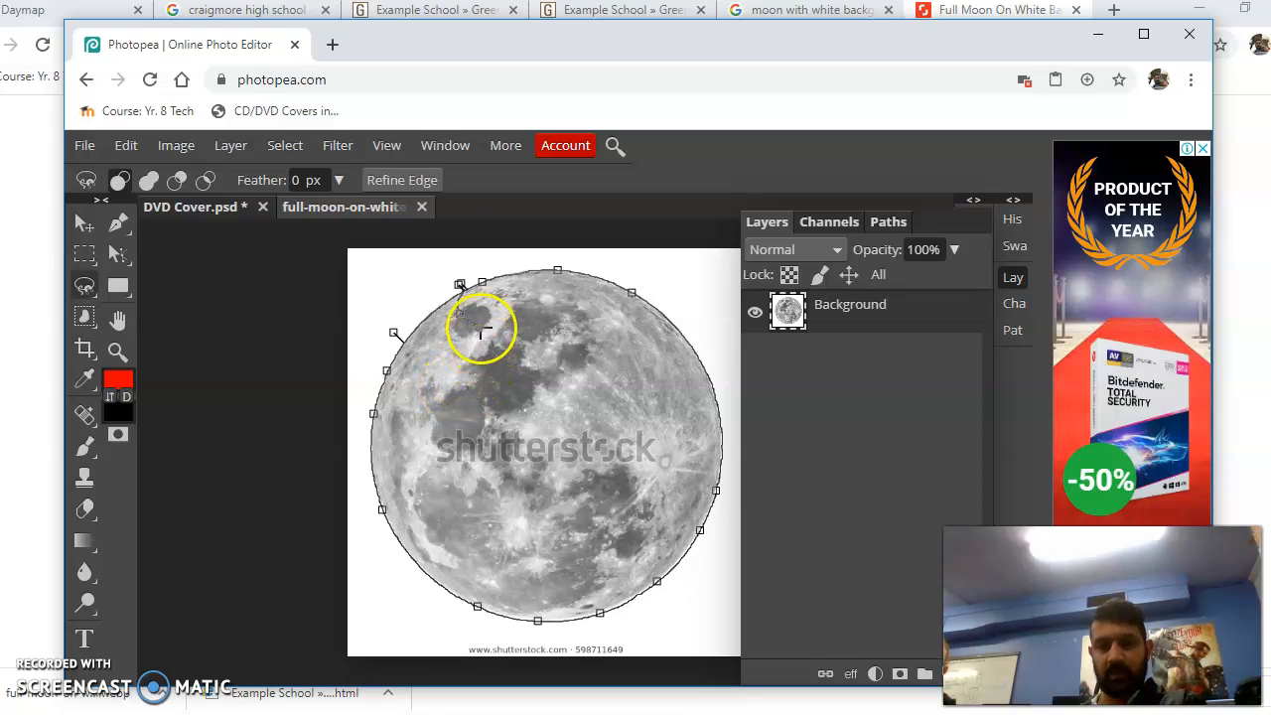
key(Escape)
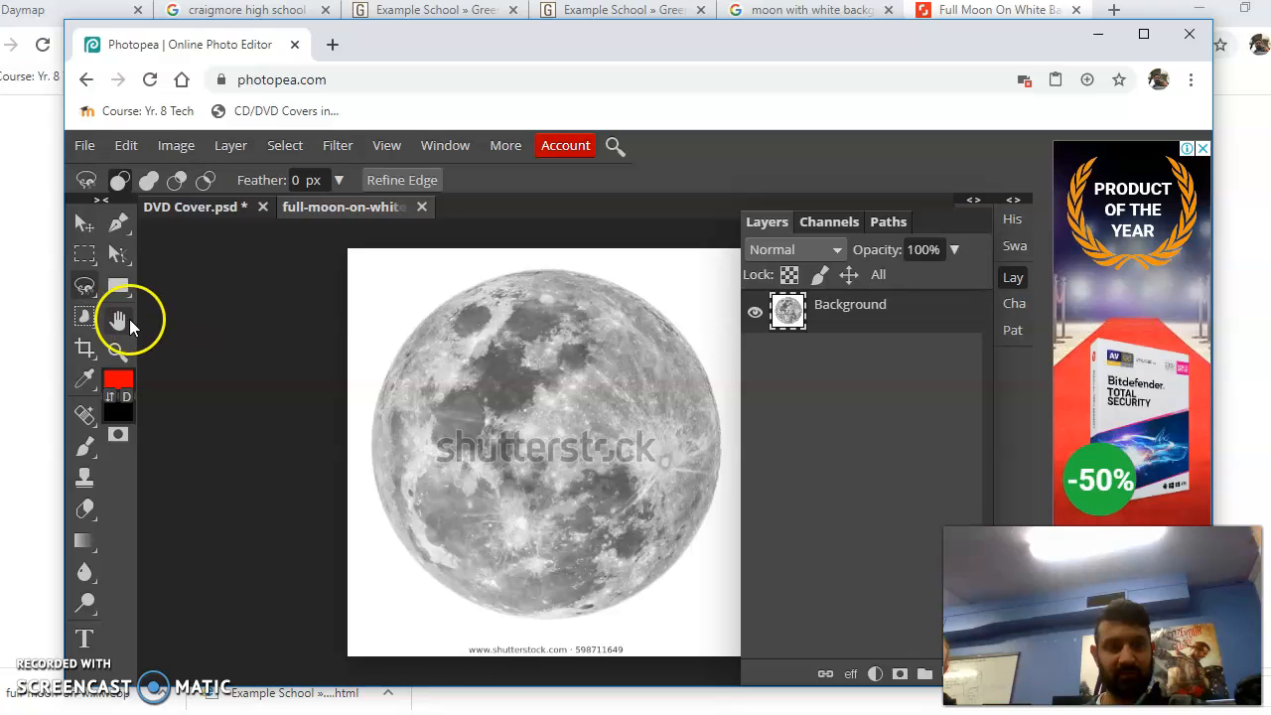
- Trace around the whole edge of the moon with the Magnetic Lasso and close the outline into a selection
right_click(89, 291)
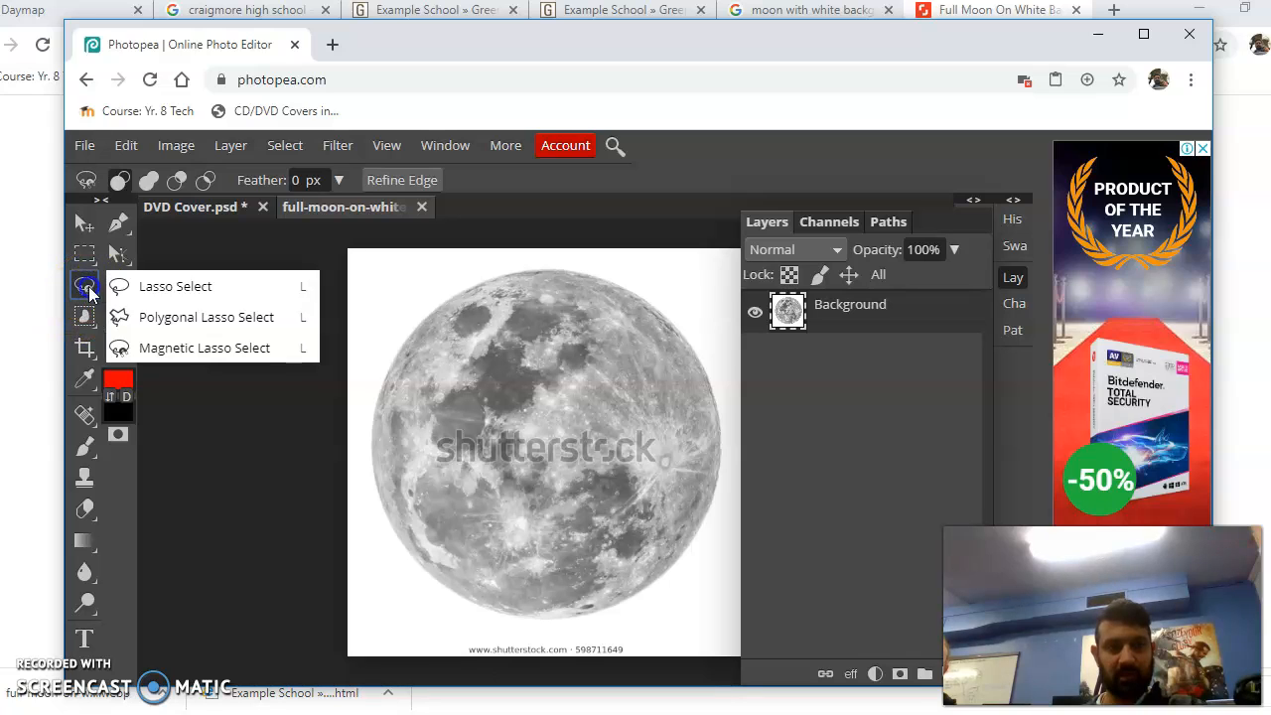
click(274, 345)
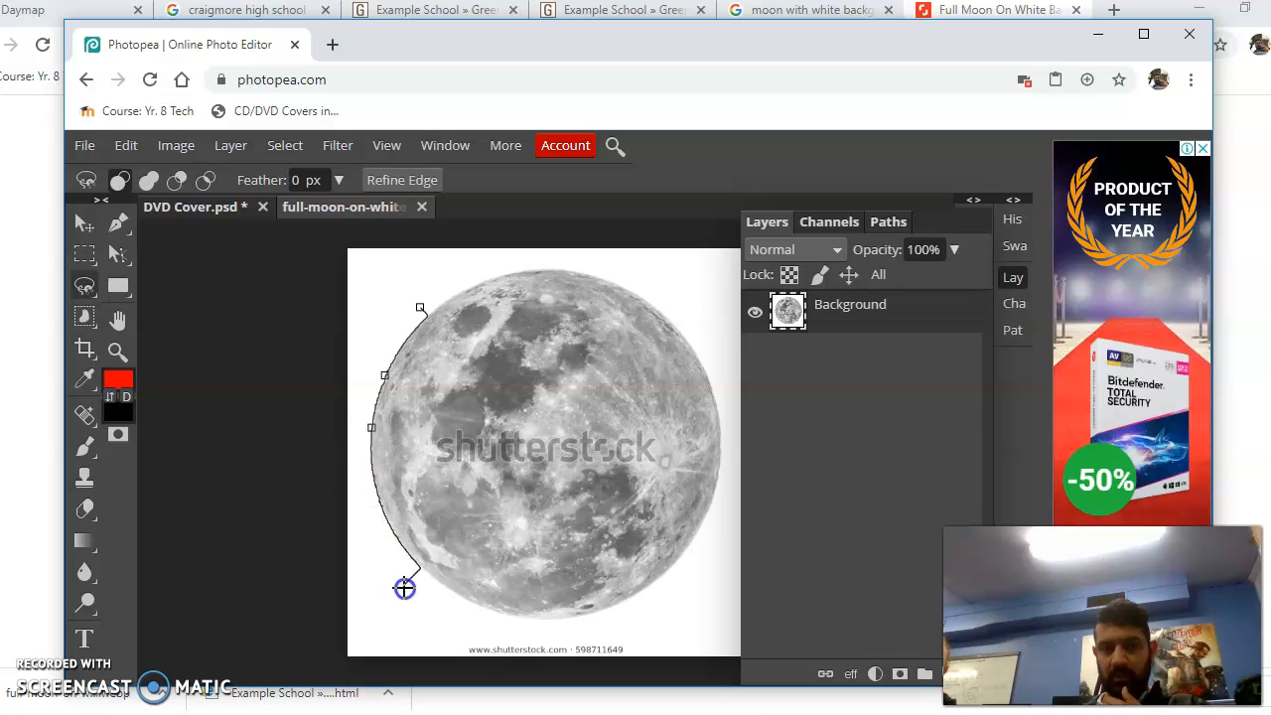
mouse_move(655, 622)
mouse_down()
mouse_move(708, 587)
mouse_move(729, 551)
mouse_move(735, 434)
mouse_up()
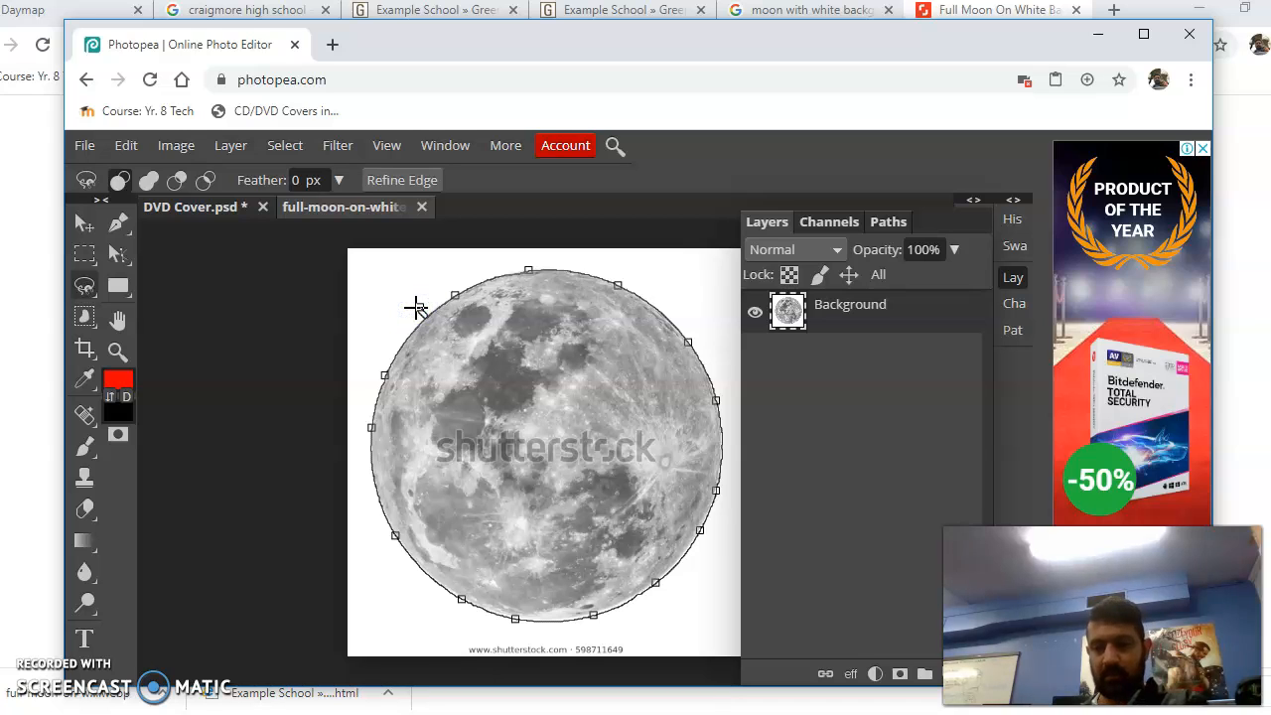
click(416, 308)
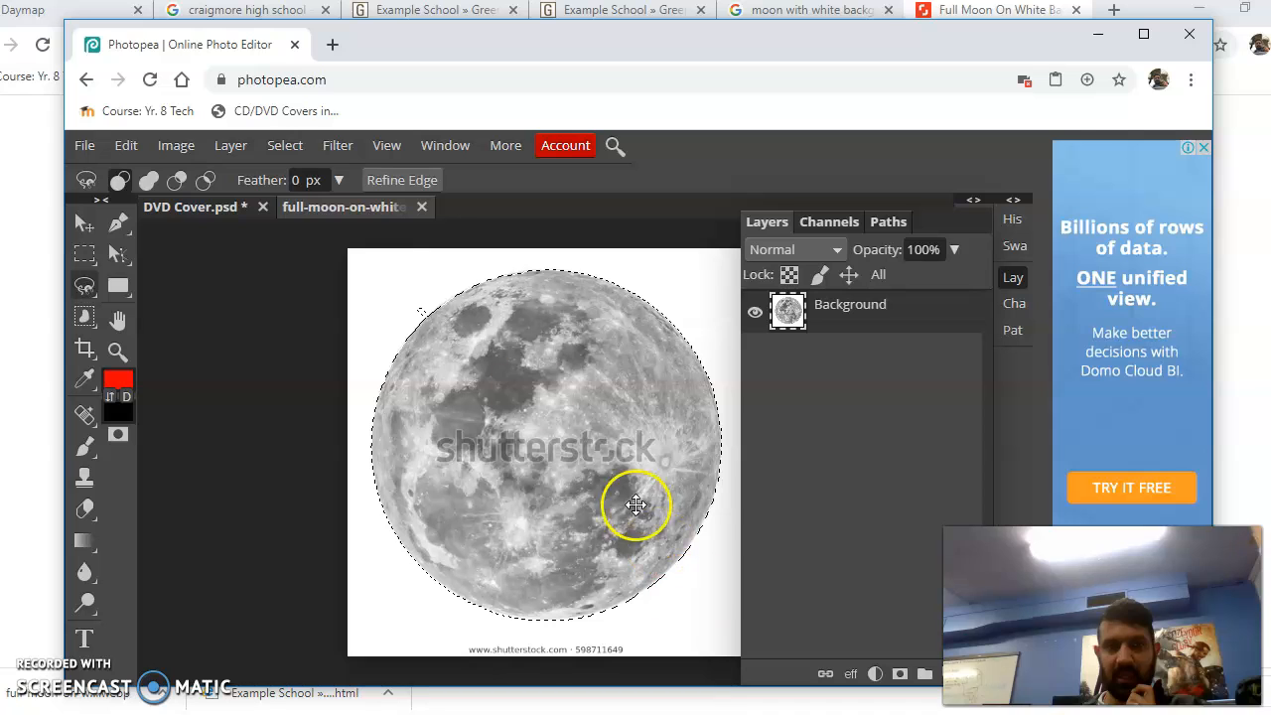
- Invert the selection to delete the white background around the moon, and clear the selection
click(284, 147)
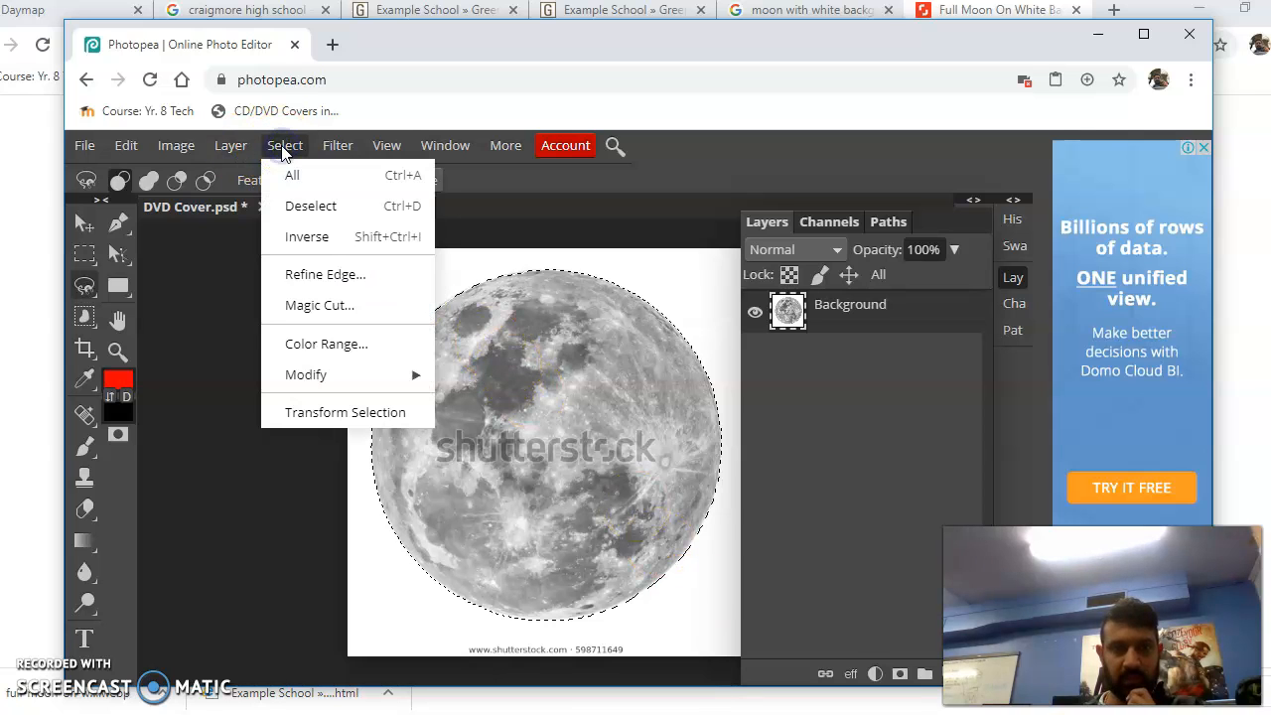
click(298, 240)
click(296, 241)
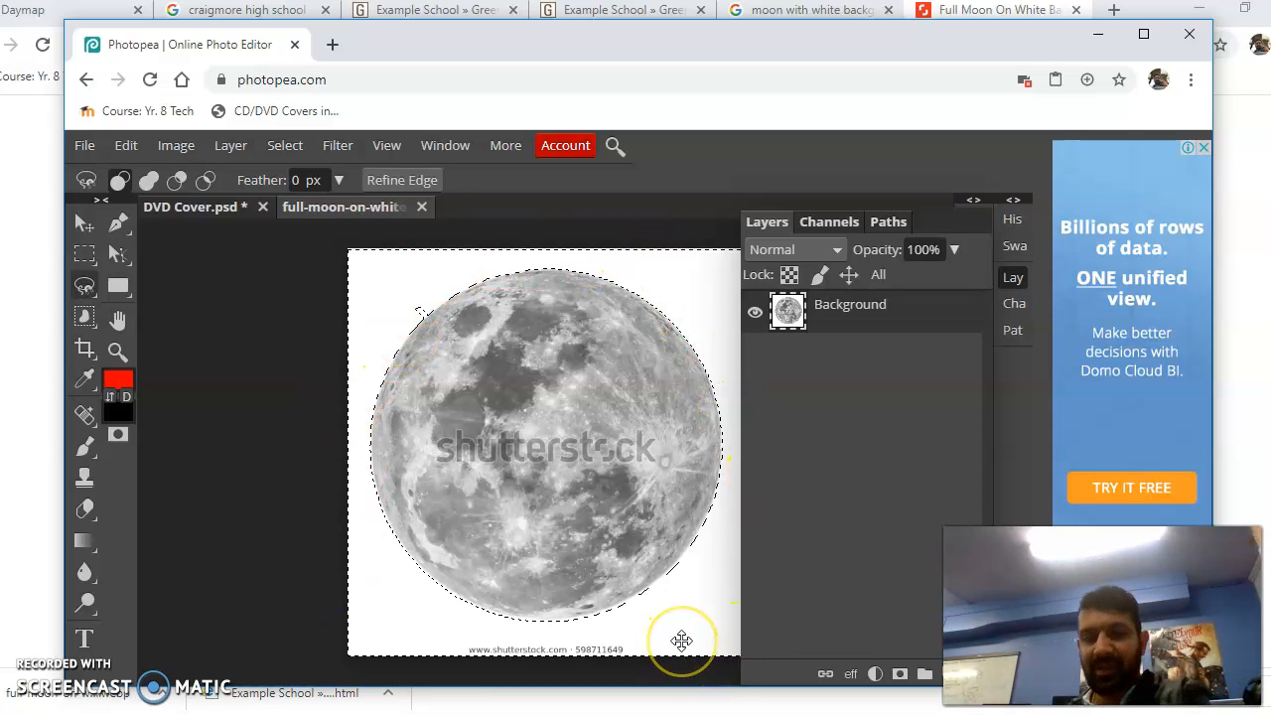
key(Delete)
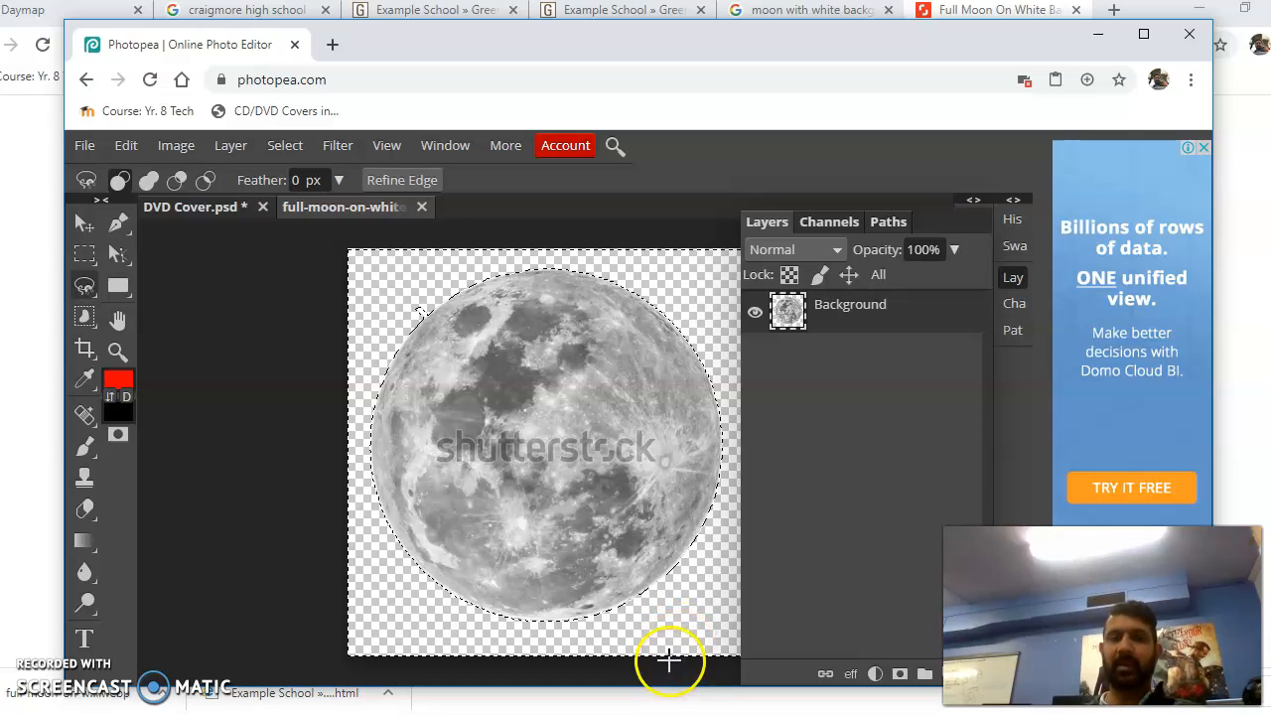
click(217, 218)
click(308, 206)
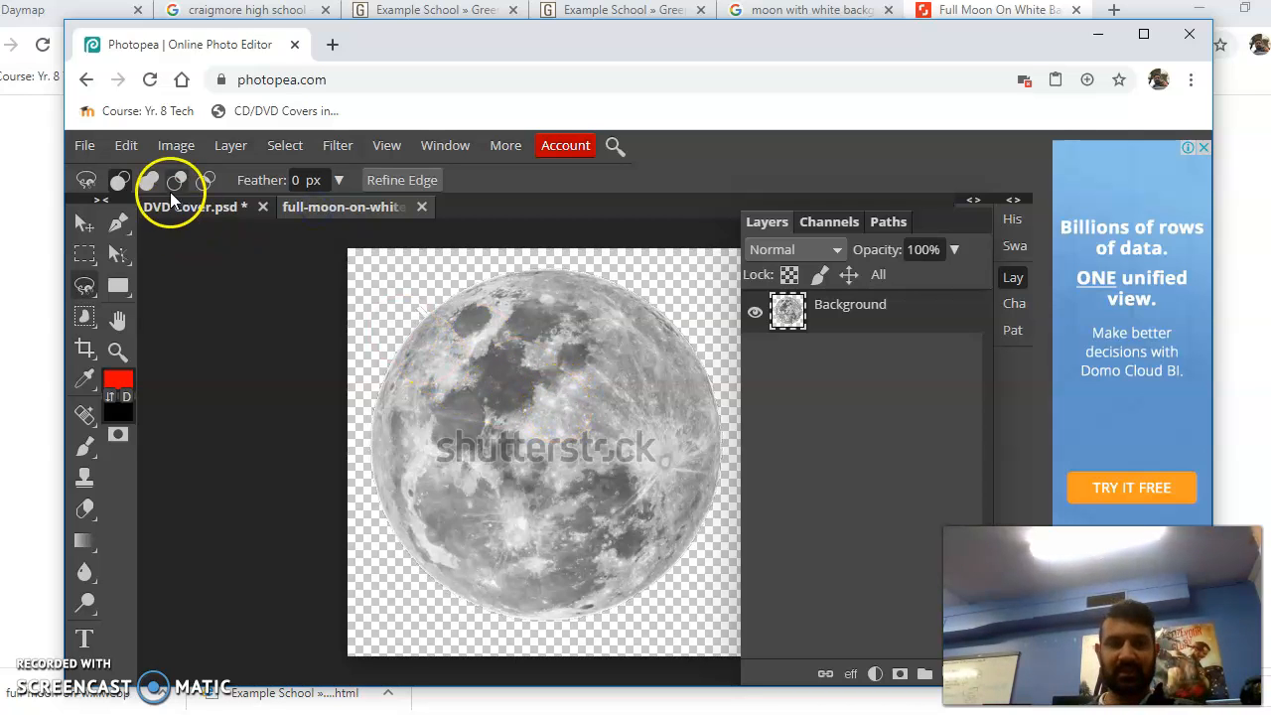
- Return to DVD Cover.psd and delete the full moon layer that still has its white background
click(221, 209)
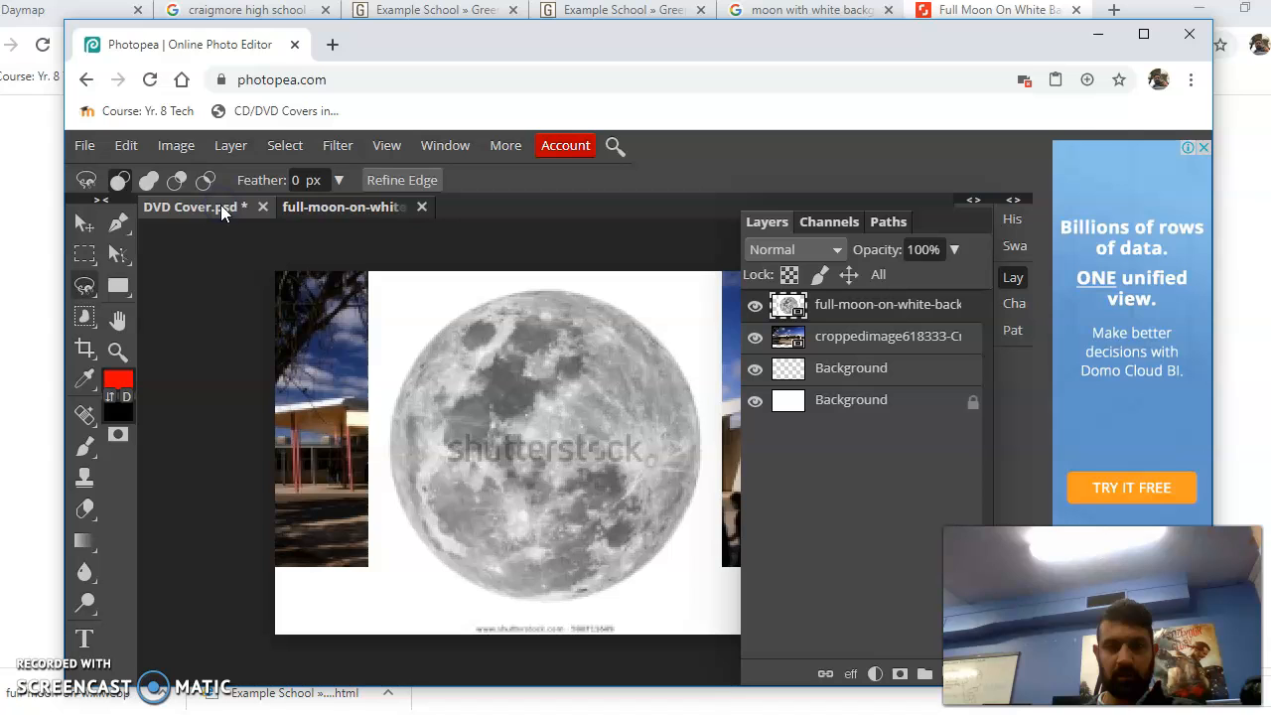
click(353, 208)
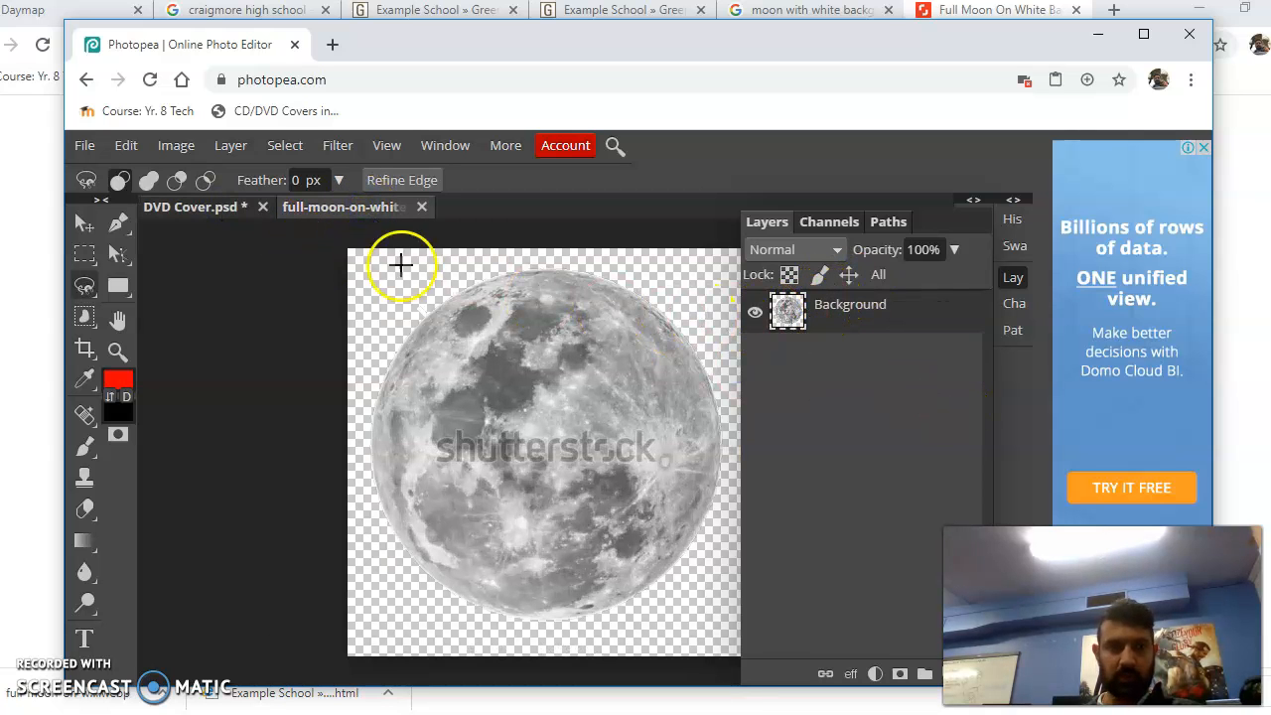
click(218, 213)
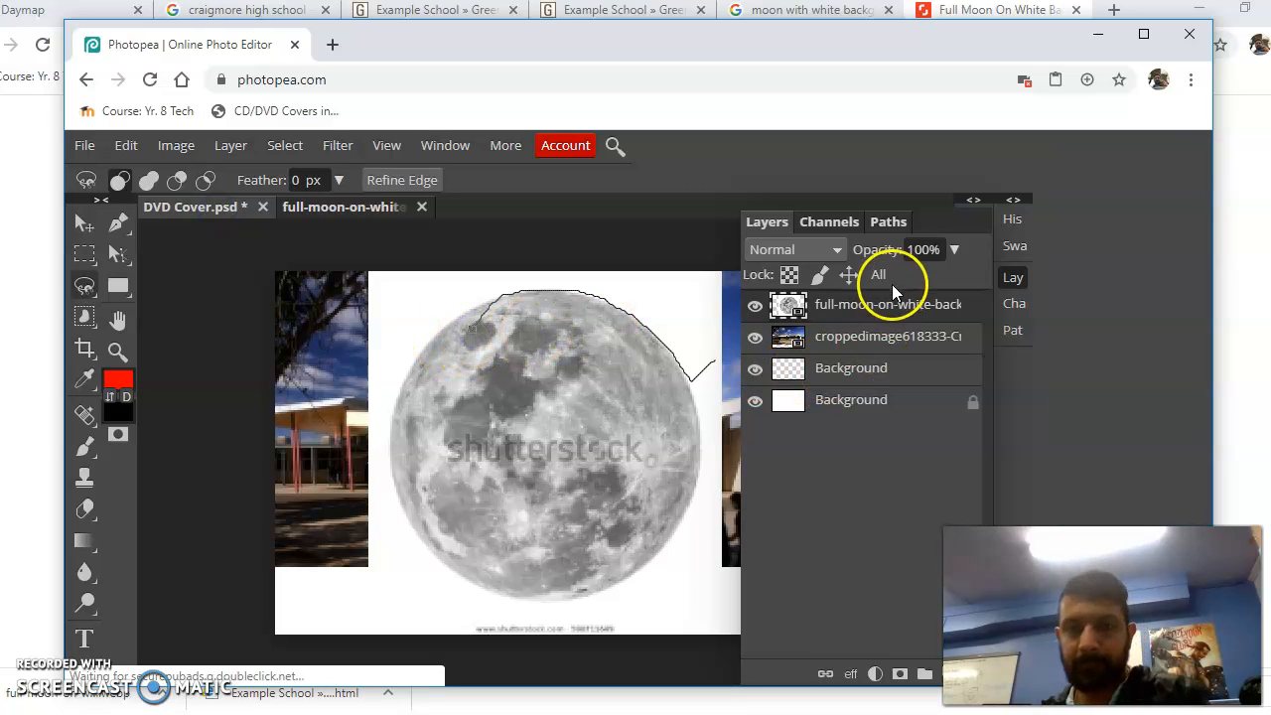
key(Escape)
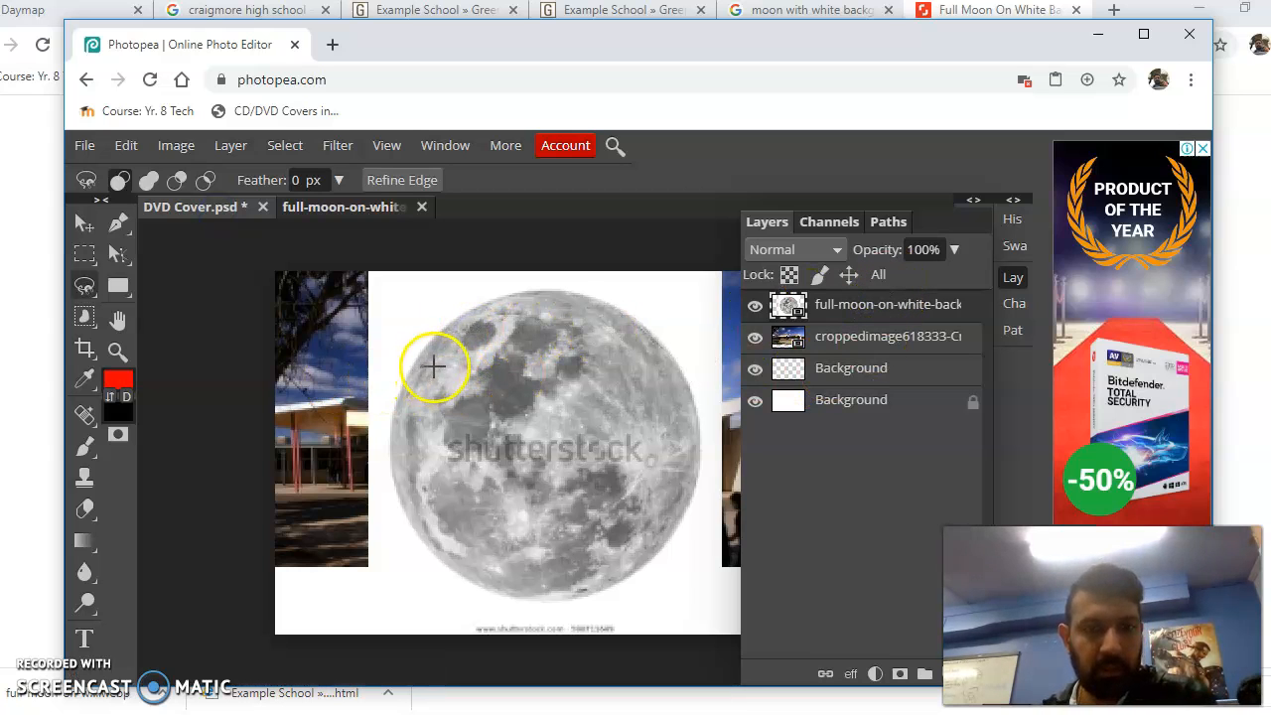
right_click(862, 311)
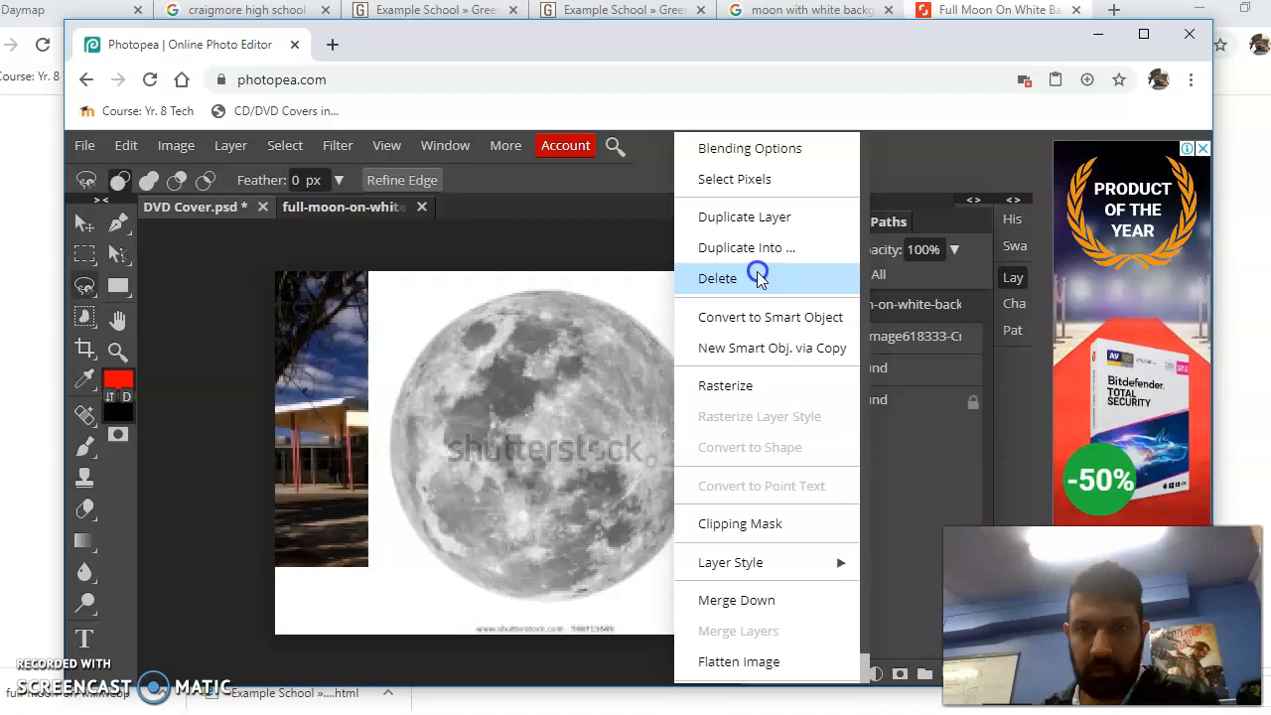
click(722, 278)
- Export the cut-out moon from its own document as a PNG of 600 × 617 px at 100% quality
click(376, 219)
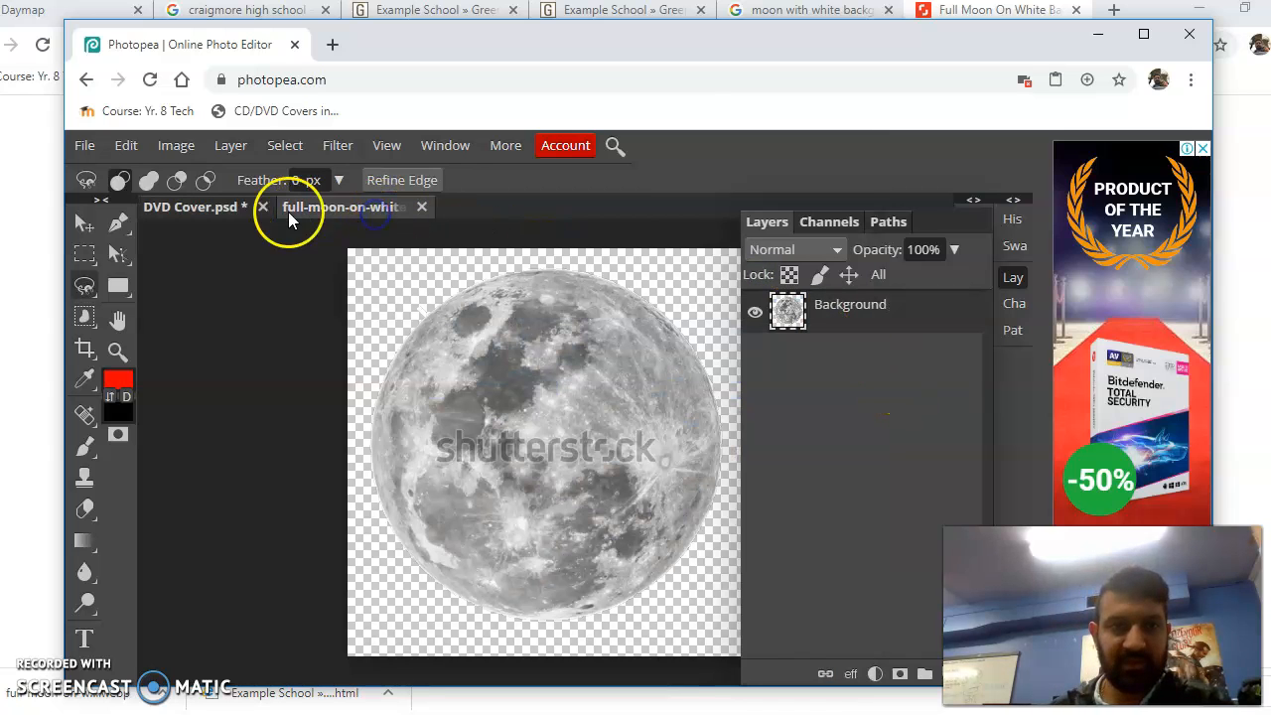
click(85, 145)
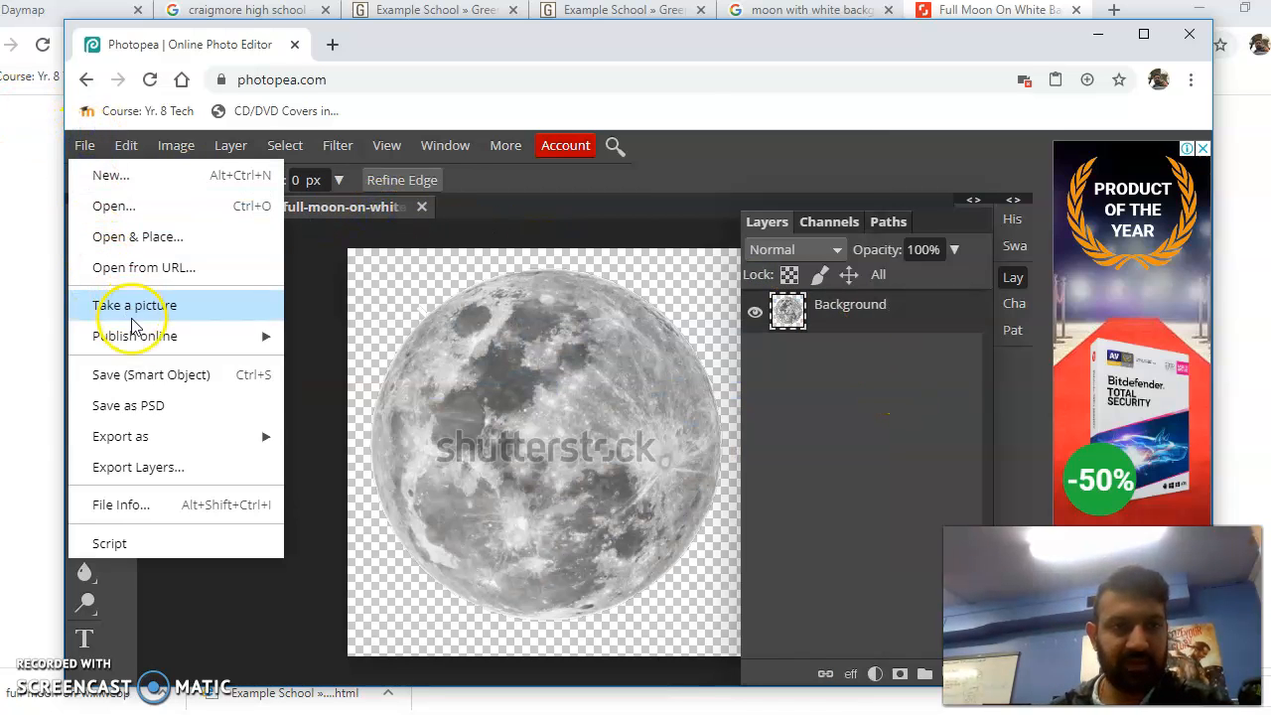
mouse_move(154, 443)
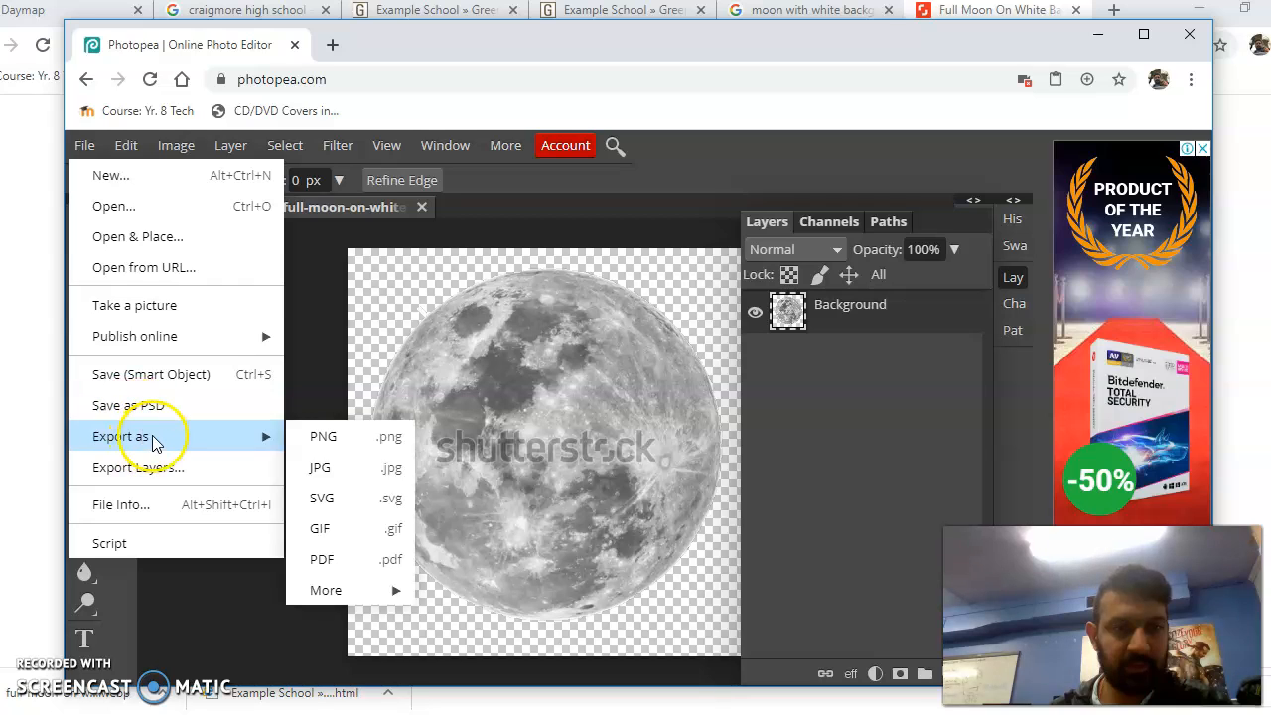
click(374, 449)
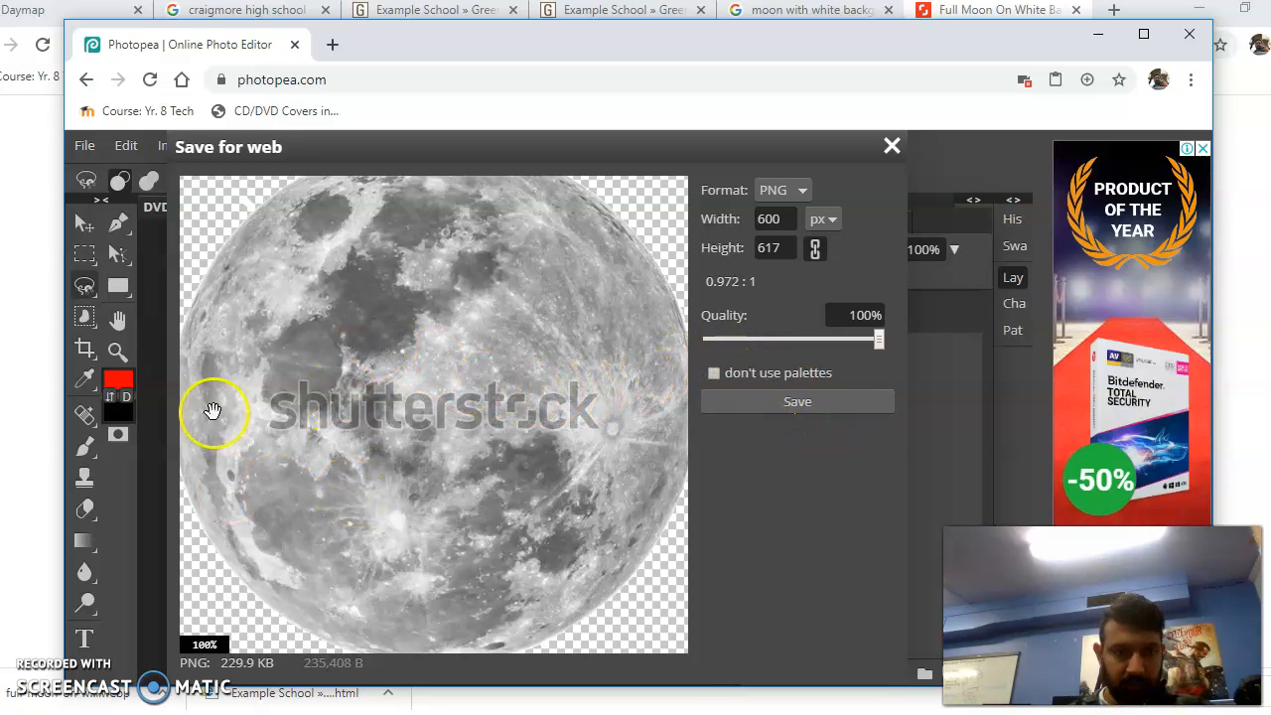
drag(298, 148, 349, 159)
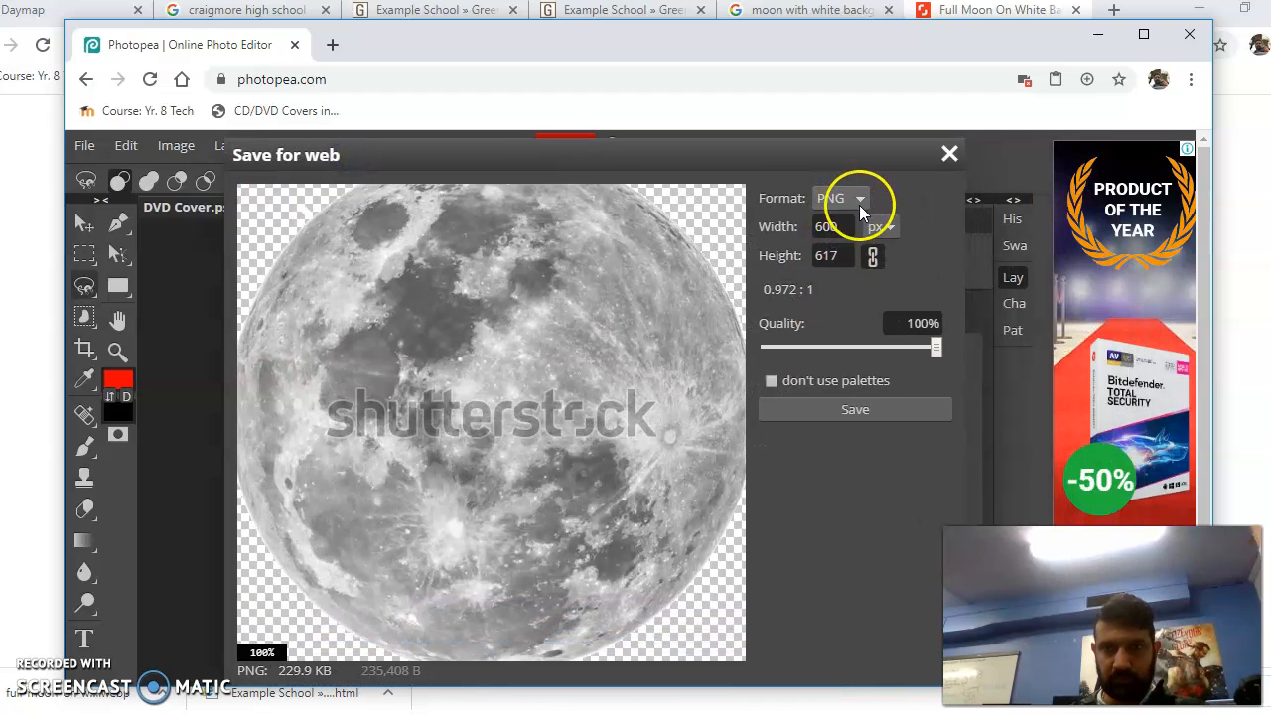
click(896, 413)
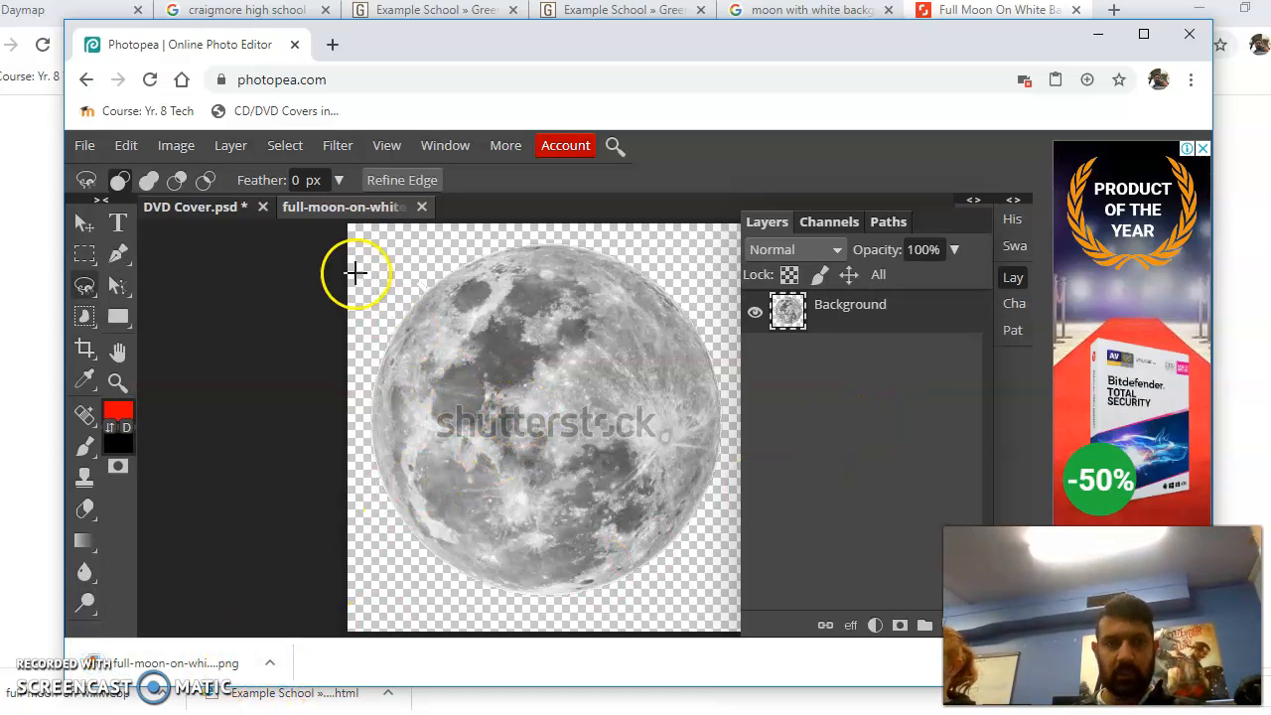
- Place the exported full moon PNG into DVD Cover.psd from the Downloads folder, listing the files in details sorted by date
click(239, 210)
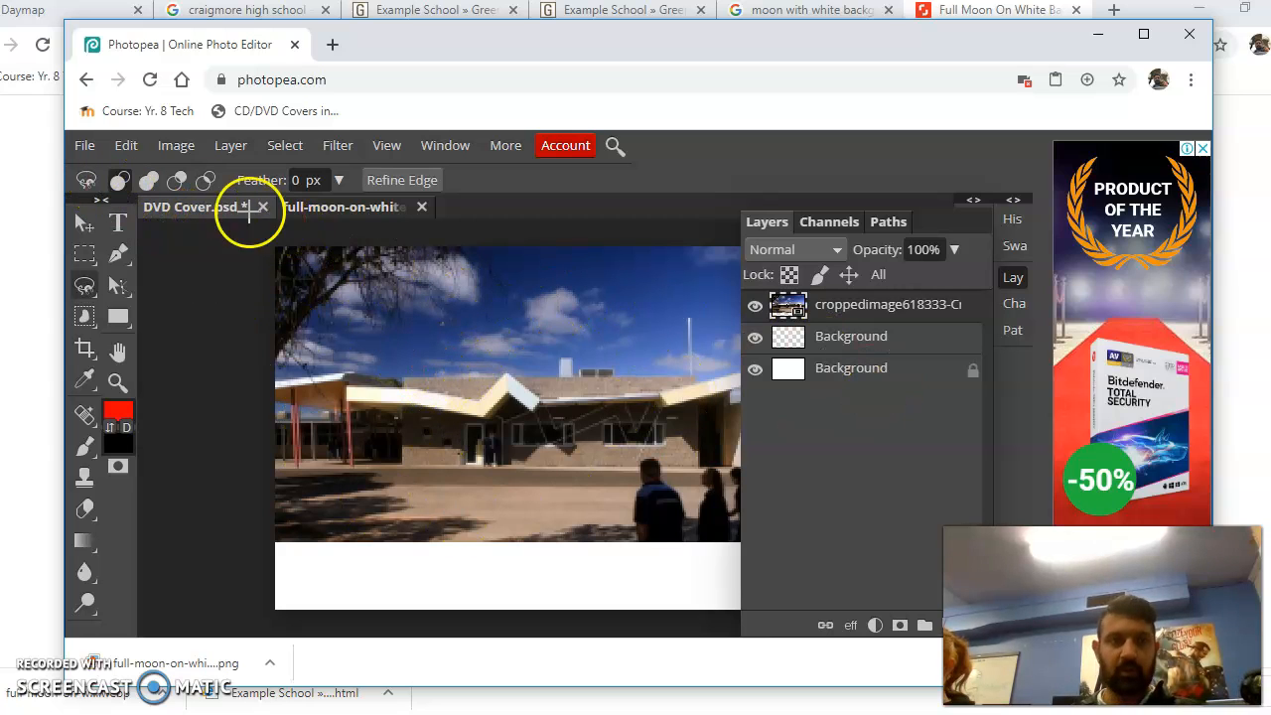
click(85, 148)
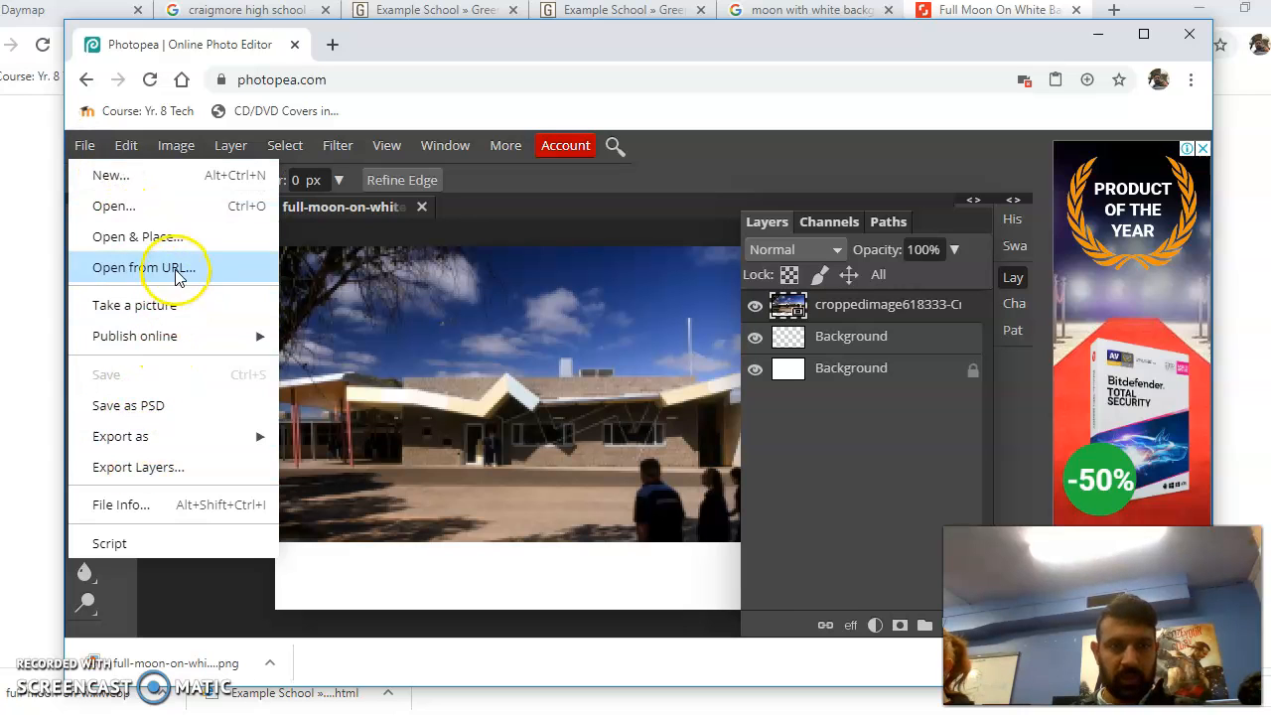
click(170, 236)
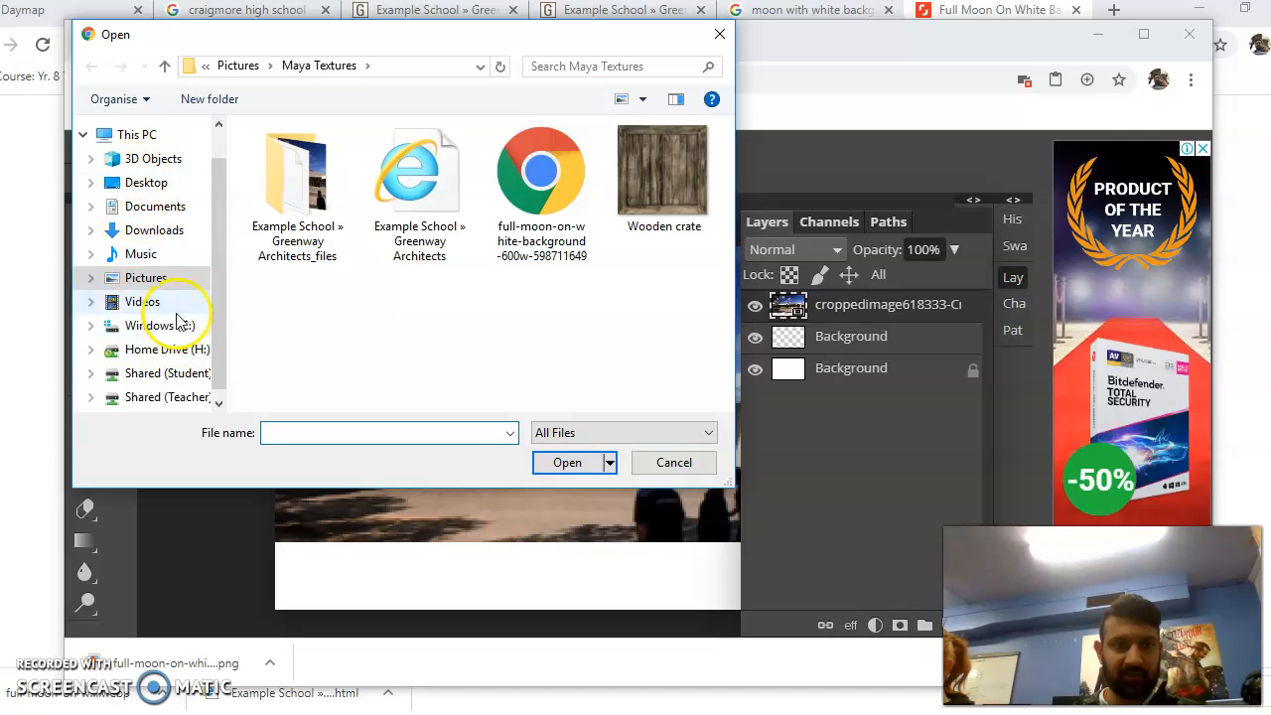
click(166, 234)
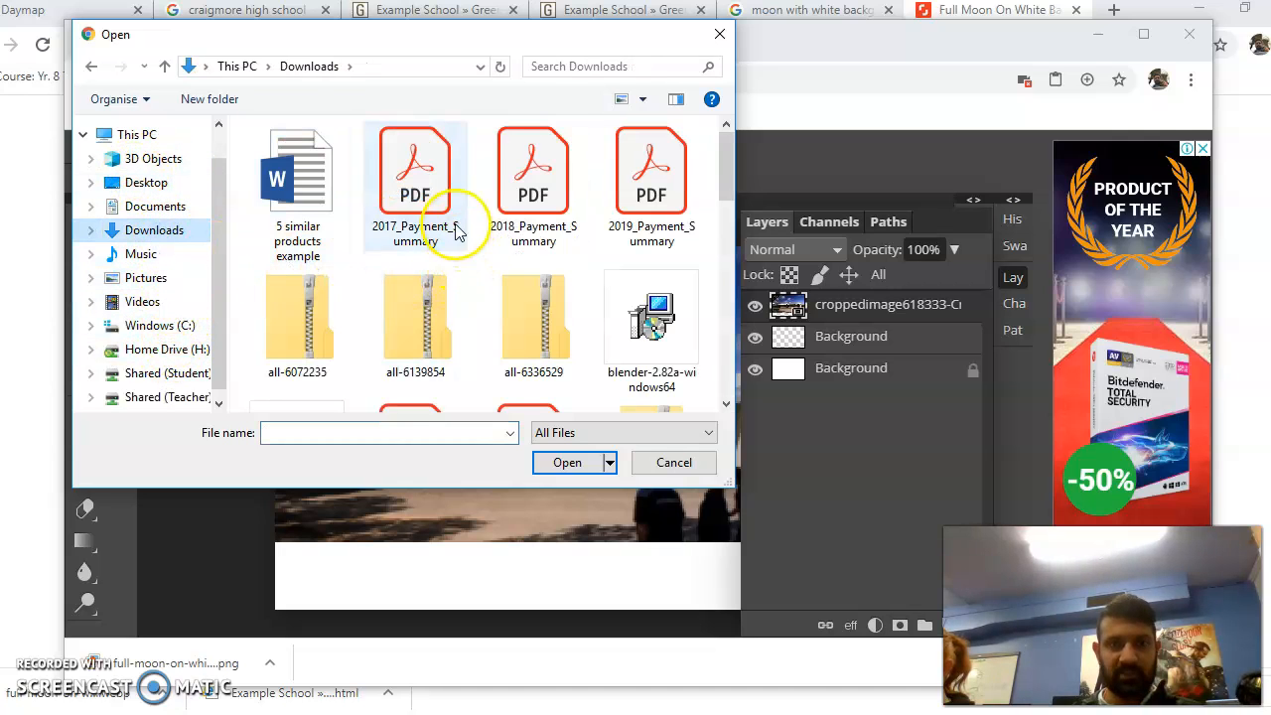
click(644, 100)
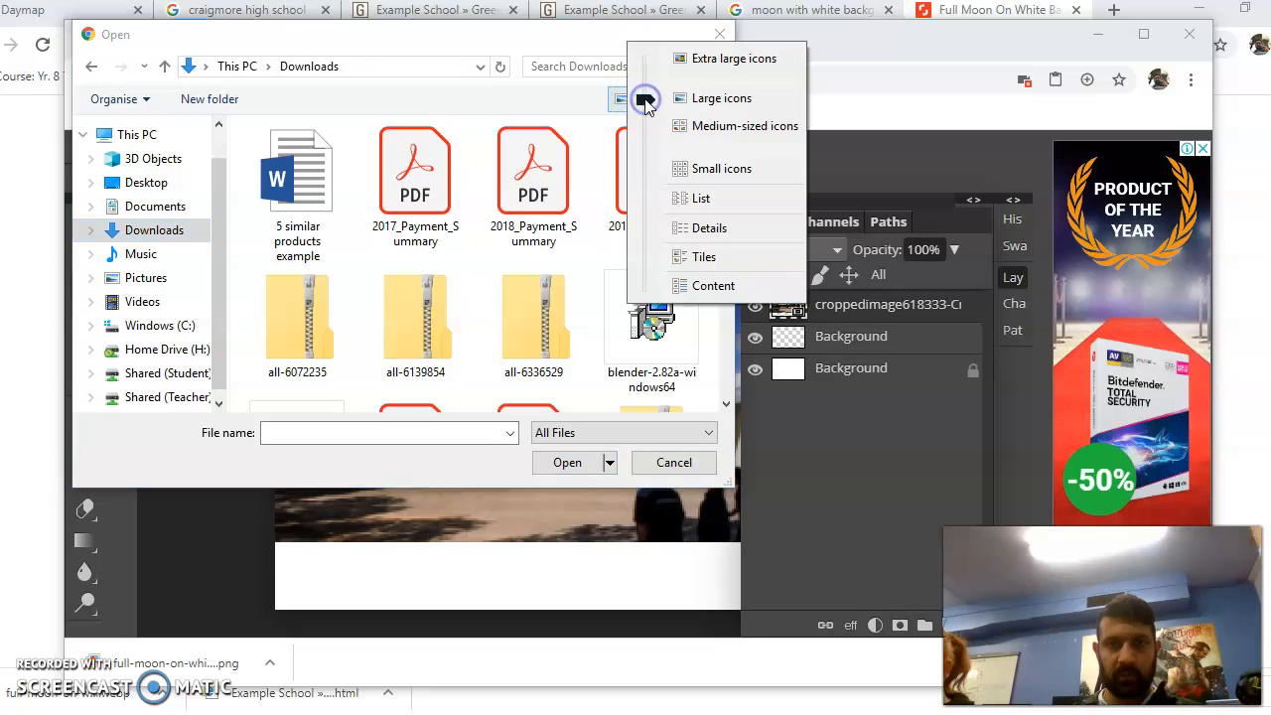
click(696, 229)
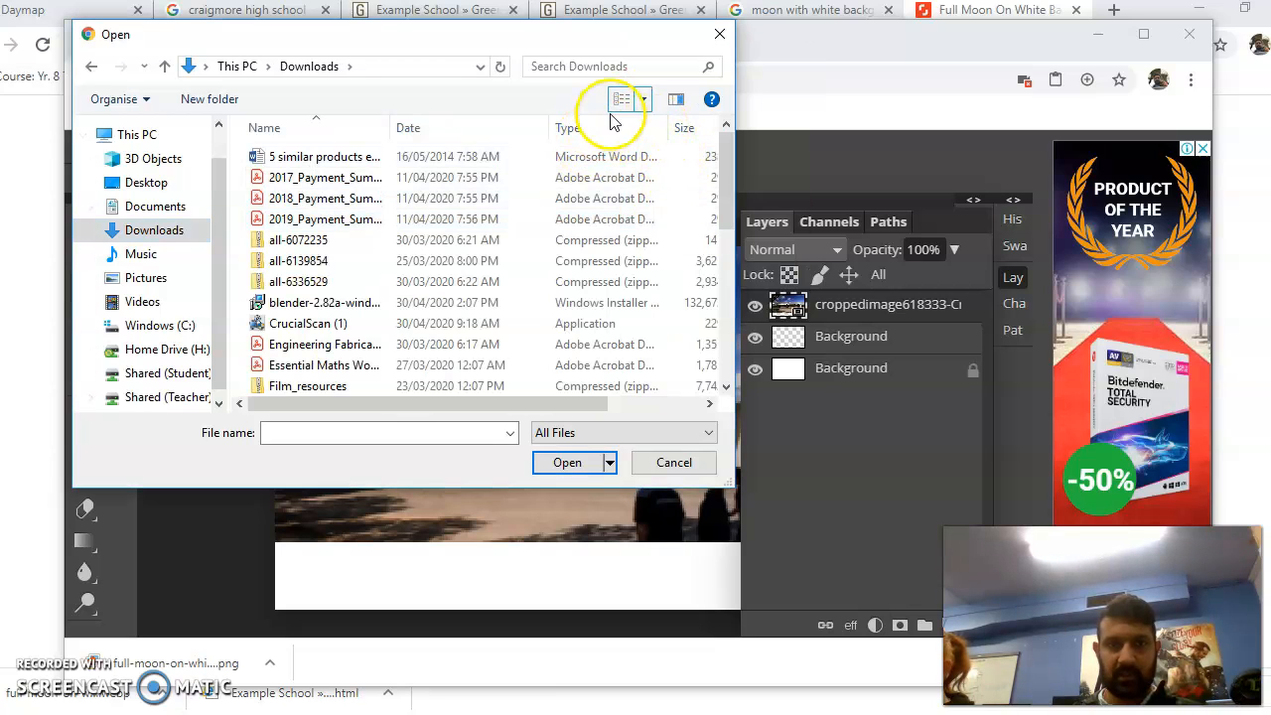
click(423, 132)
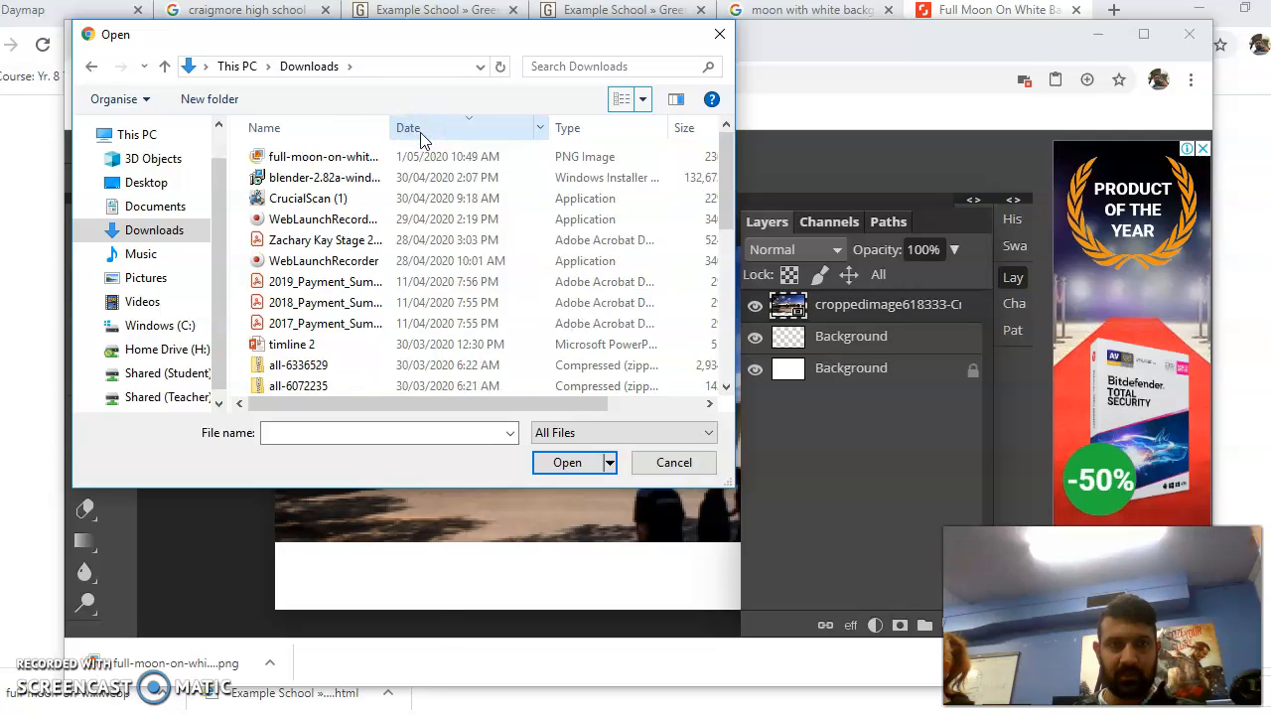
click(347, 159)
click(567, 463)
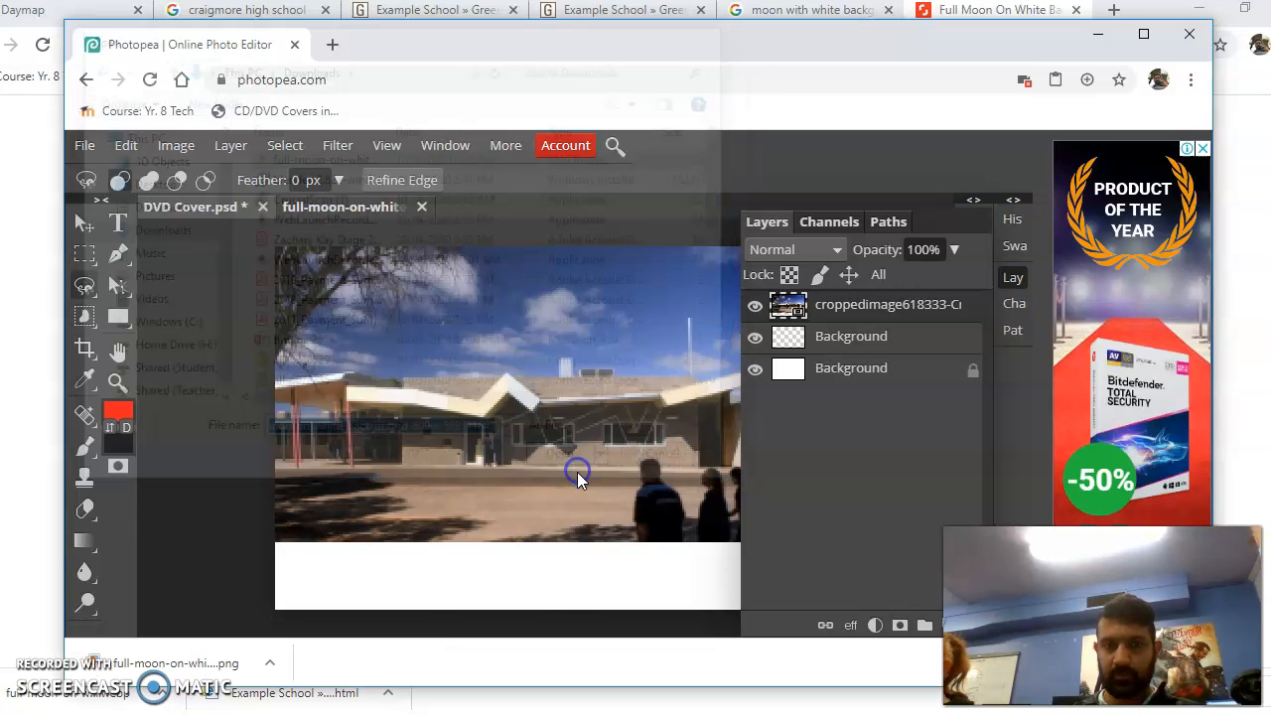
- Scale the placed moon to about 61% width and 58% height and move it over the right part of the school building
mouse_move(539, 448)
mouse_down()
mouse_move(500, 420)
mouse_move(448, 476)
mouse_move(510, 417)
mouse_move(524, 449)
mouse_up()
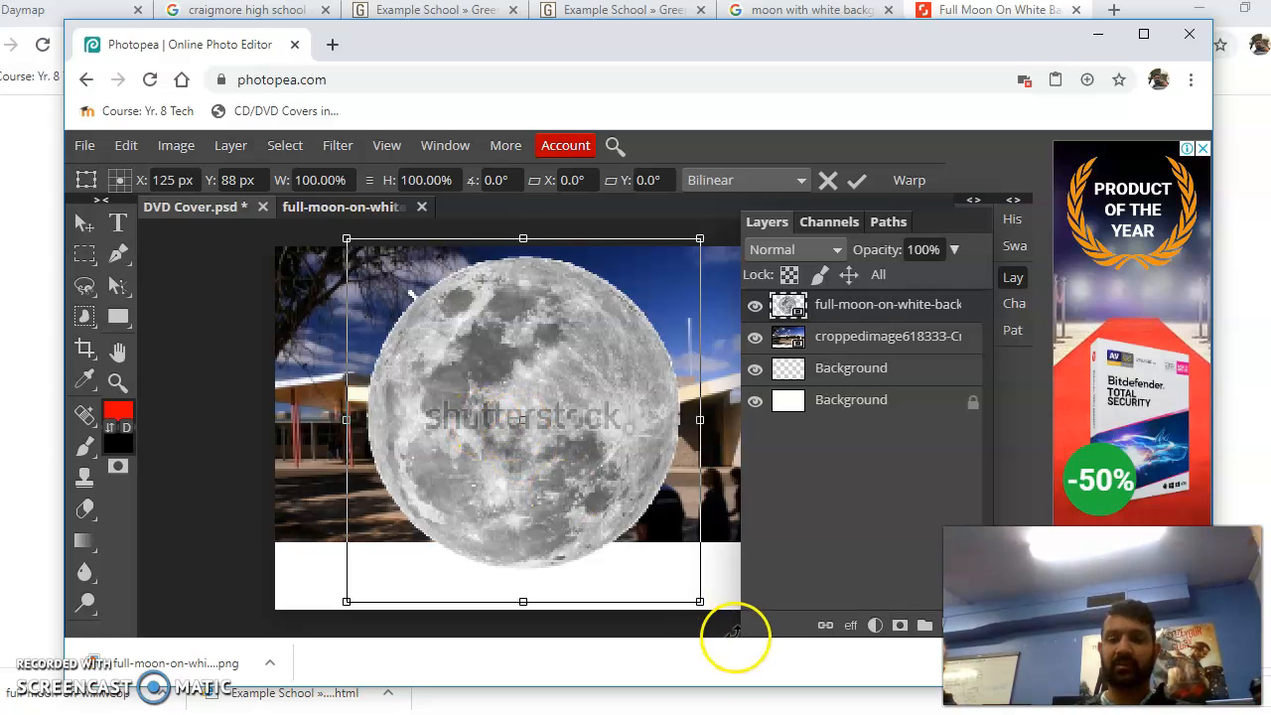
drag(701, 602, 561, 482)
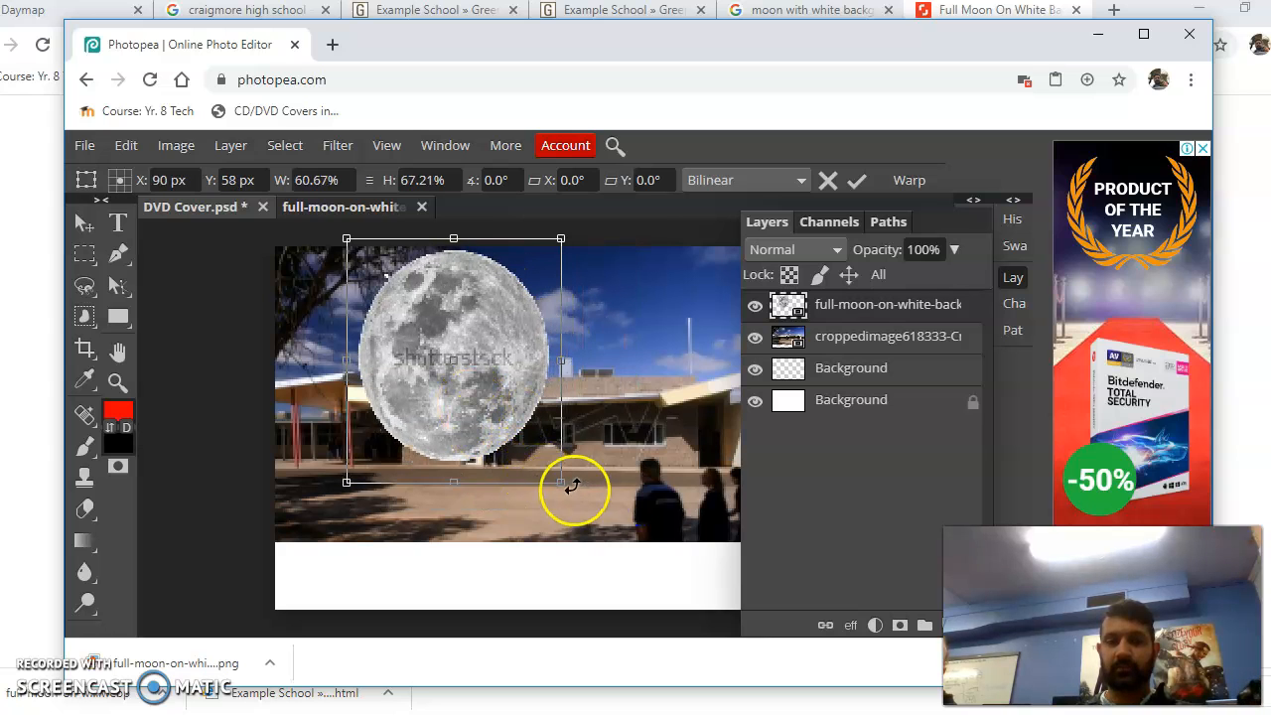
drag(562, 483, 626, 434)
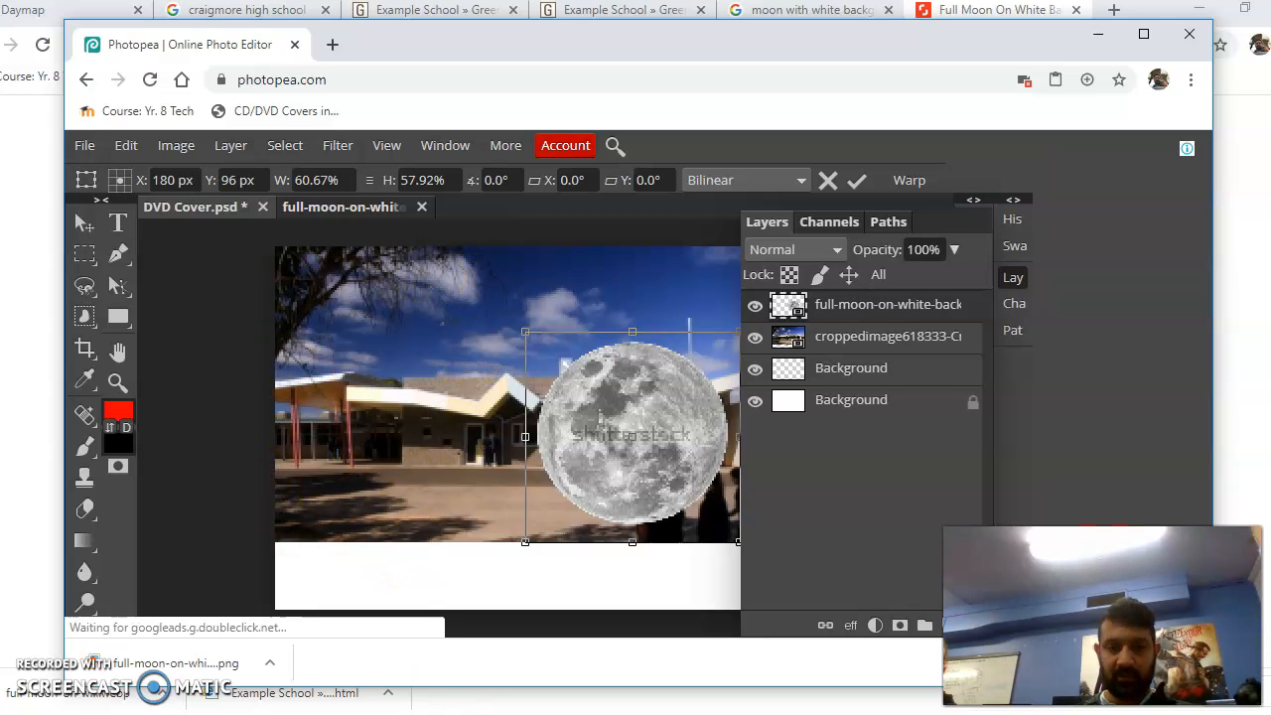
- Switch to Photoshop, where dvd cover t.psd is open
click(438, 713)
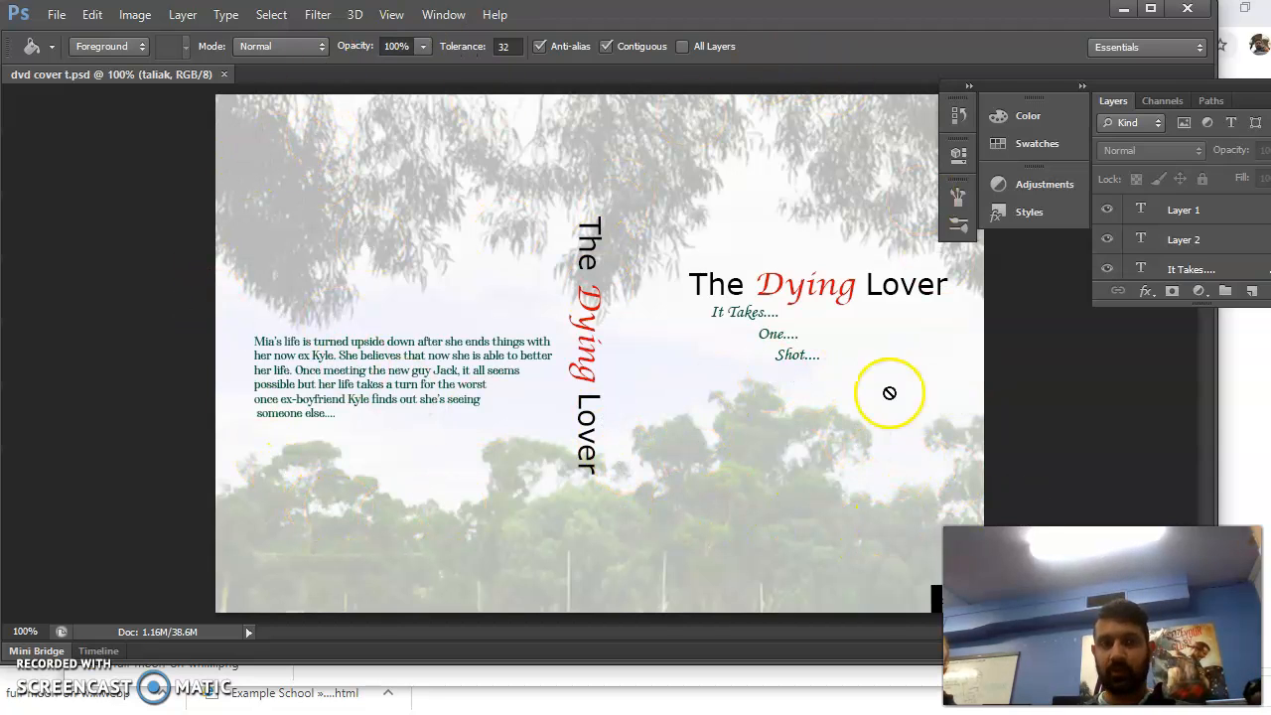
click(57, 15)
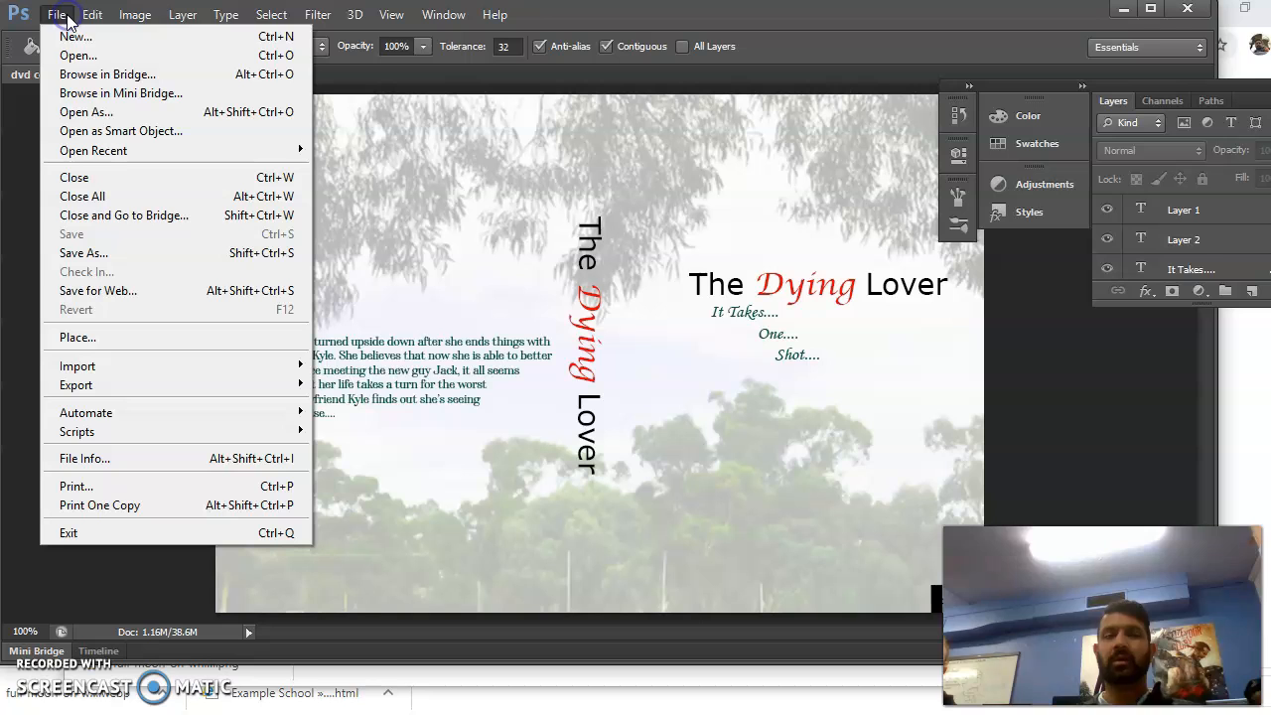
click(76, 57)
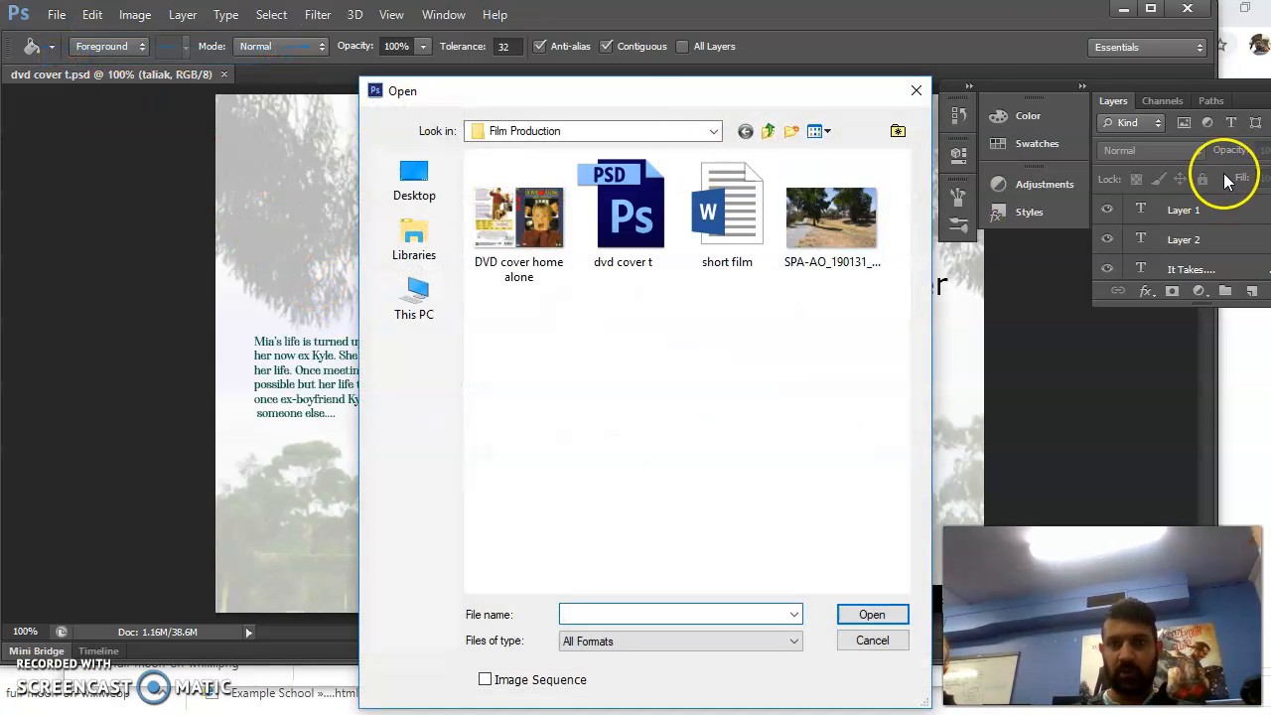
click(916, 90)
- Place full-moon-on-white-background-600w-598711649 from the Downloads folder into dvd cover t.psd
click(56, 15)
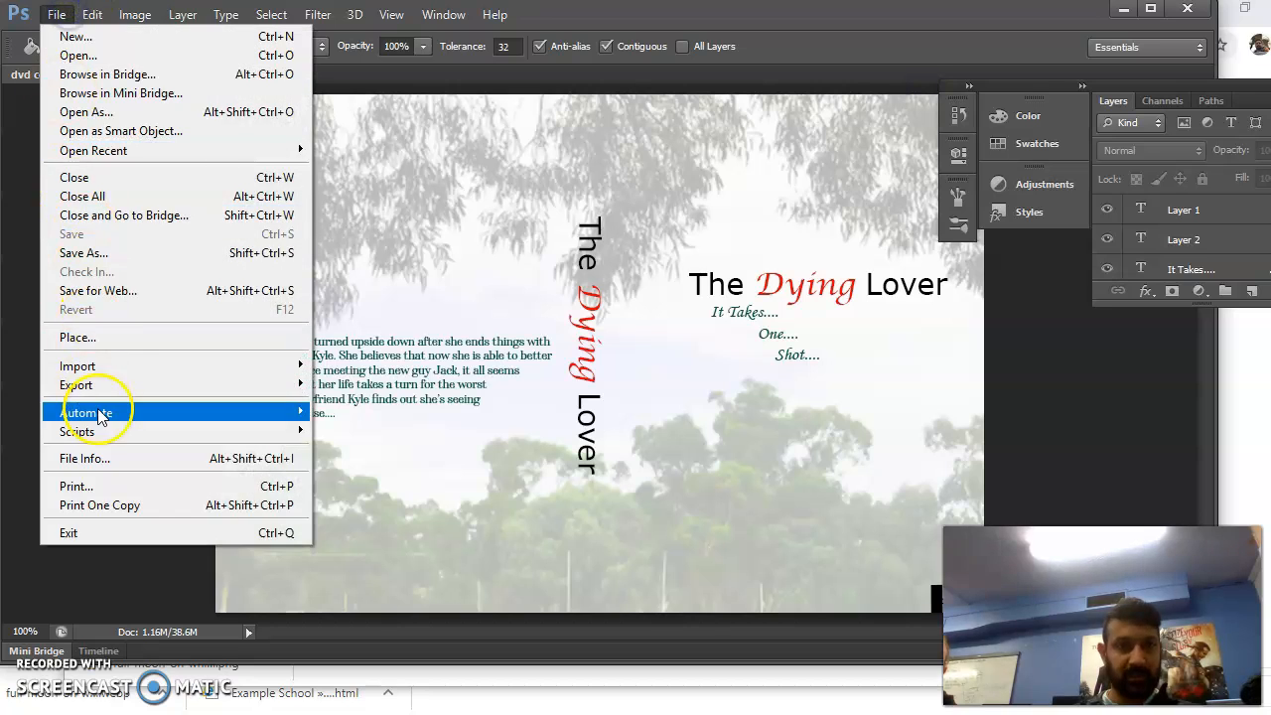
click(123, 337)
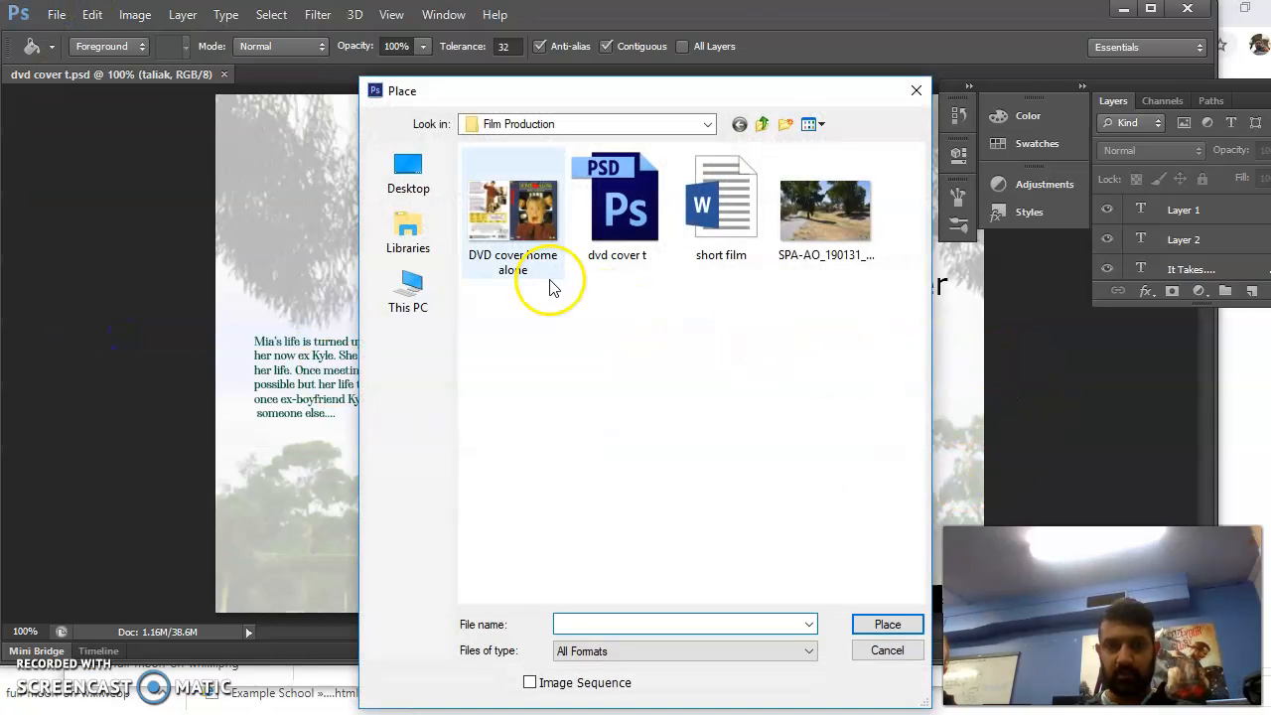
click(409, 291)
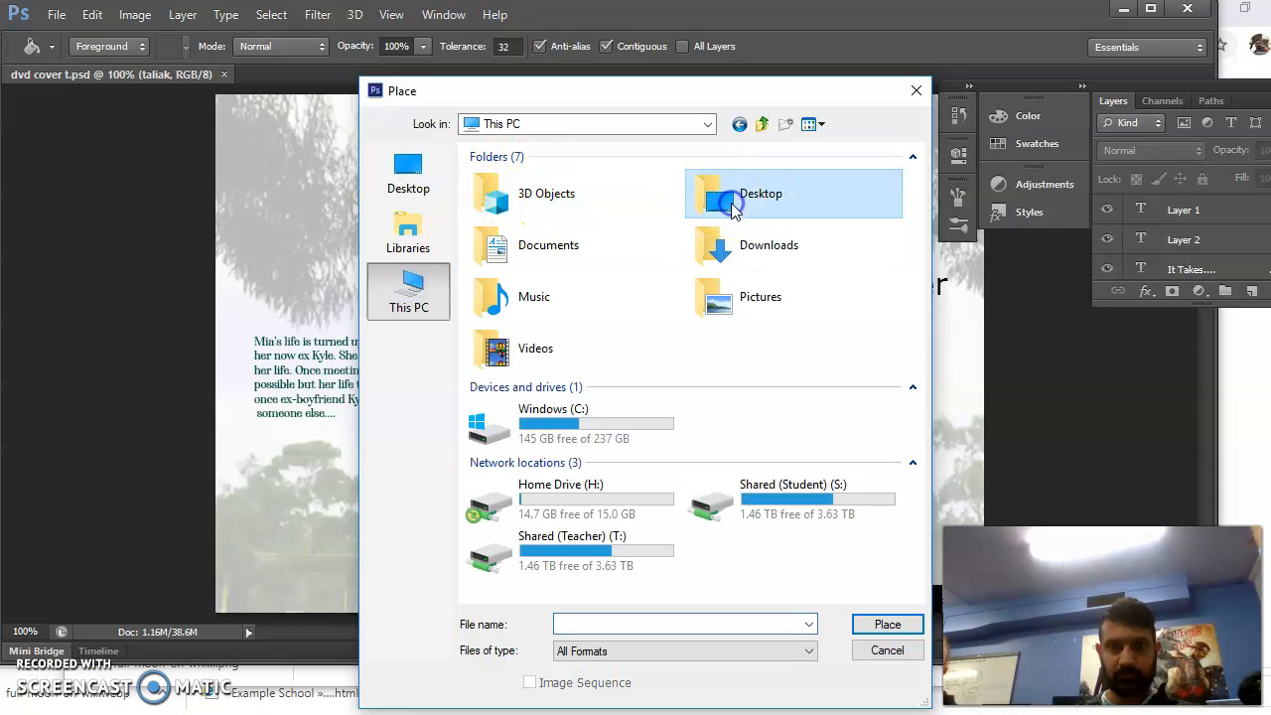
double_click(717, 244)
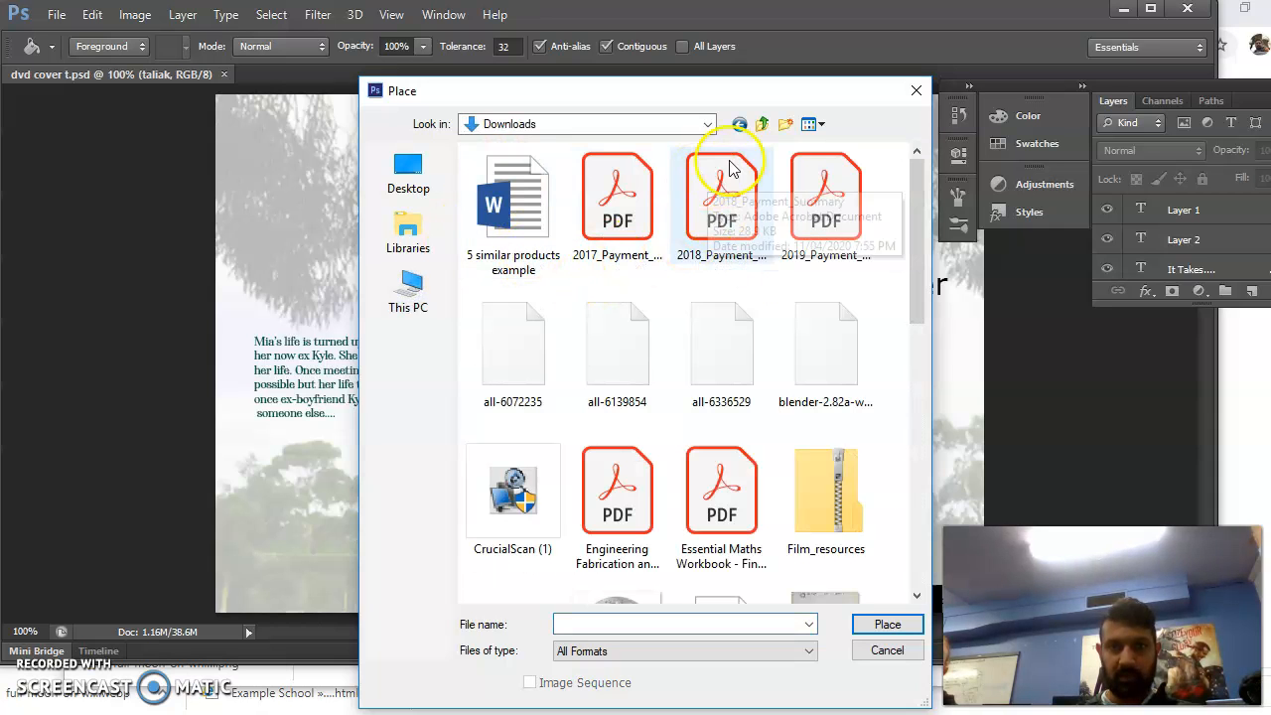
drag(912, 241, 912, 293)
click(647, 337)
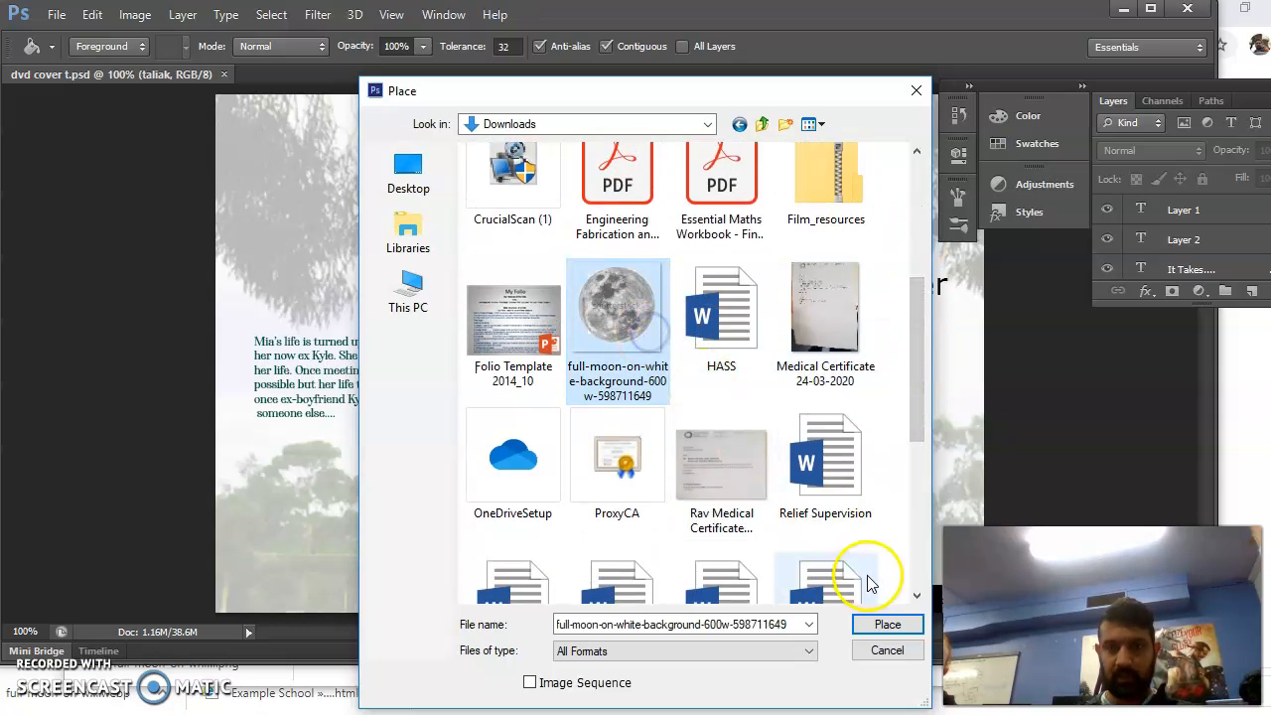
click(872, 628)
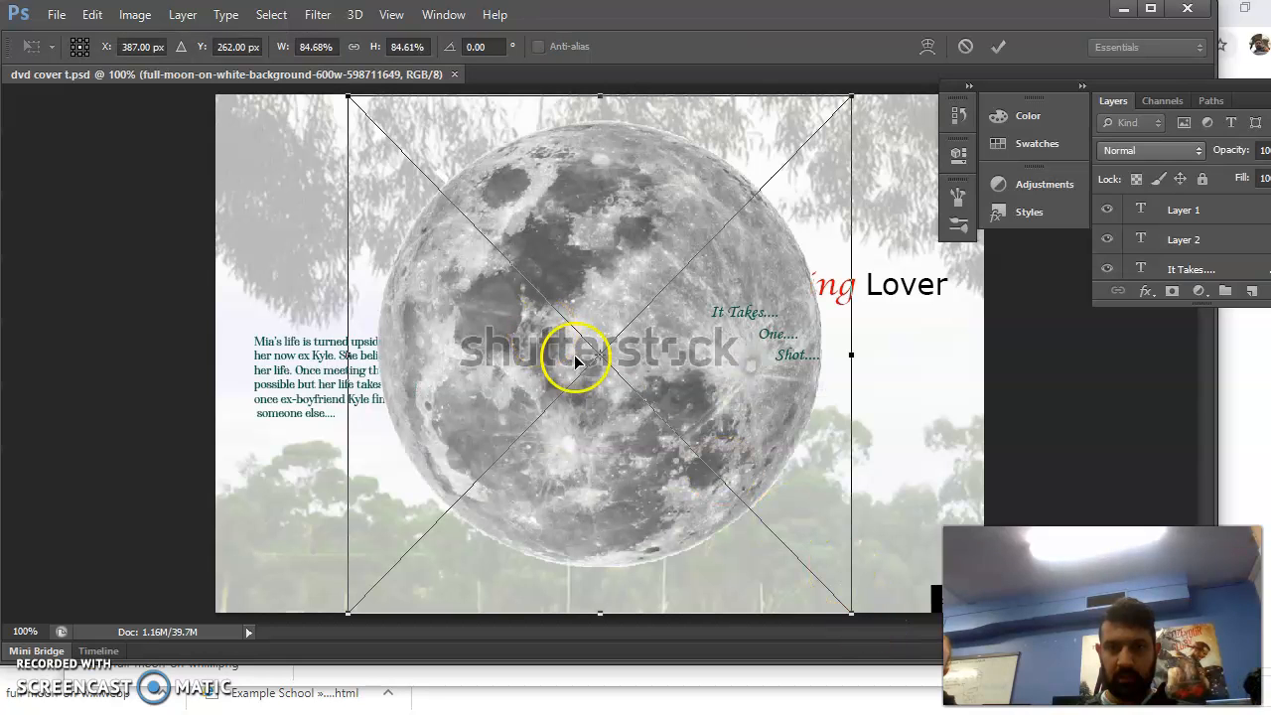
- Scale the placed moon to about 47% width and 43% height and move it onto the front cover below the title
drag(852, 617, 631, 367)
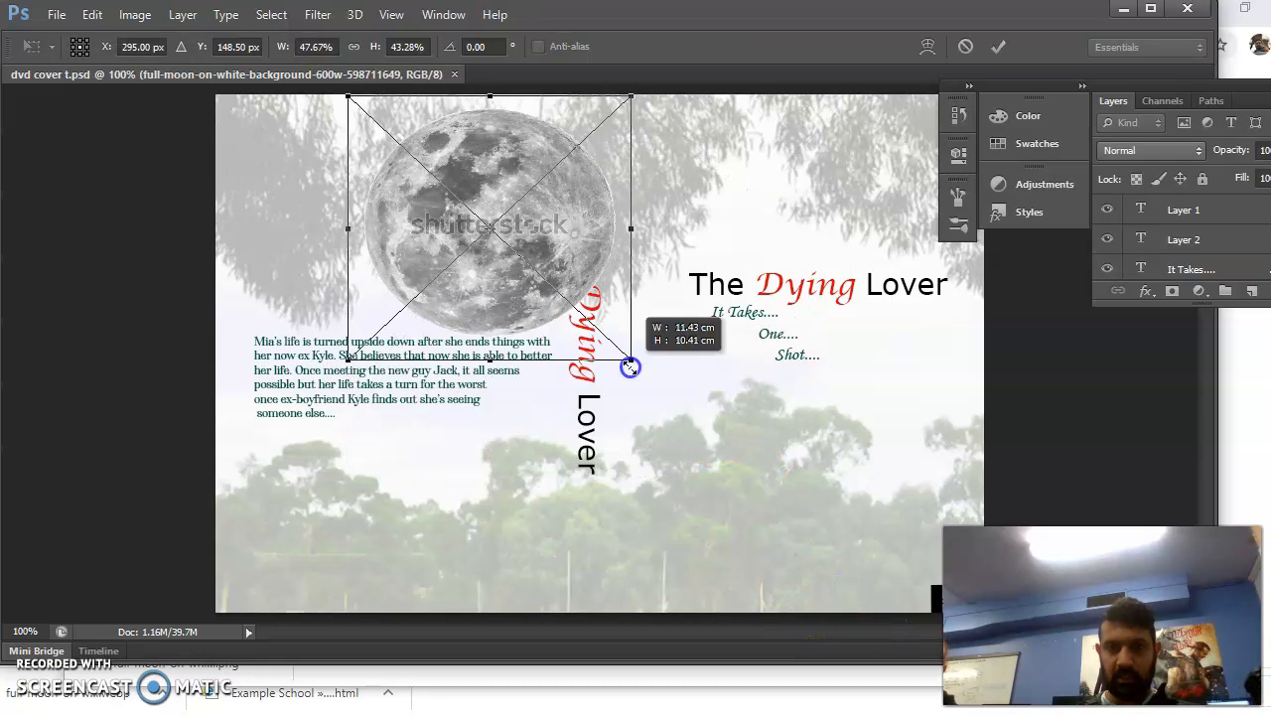
drag(487, 213, 823, 419)
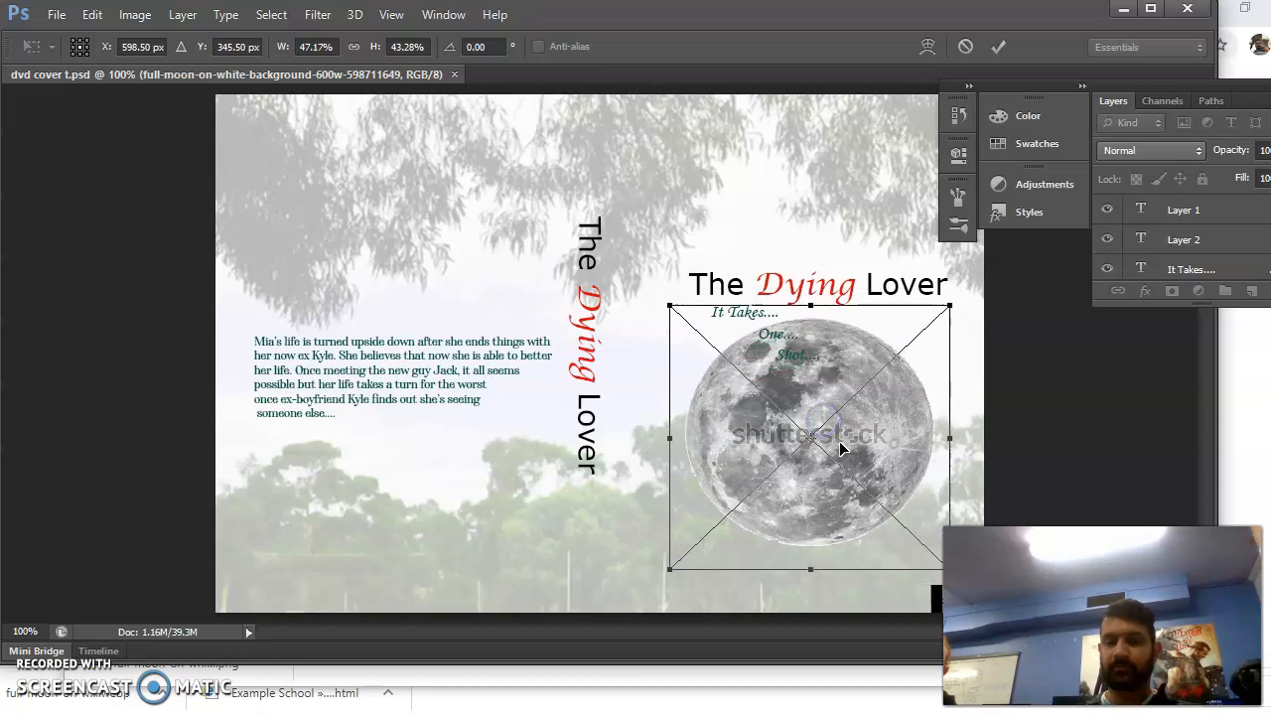